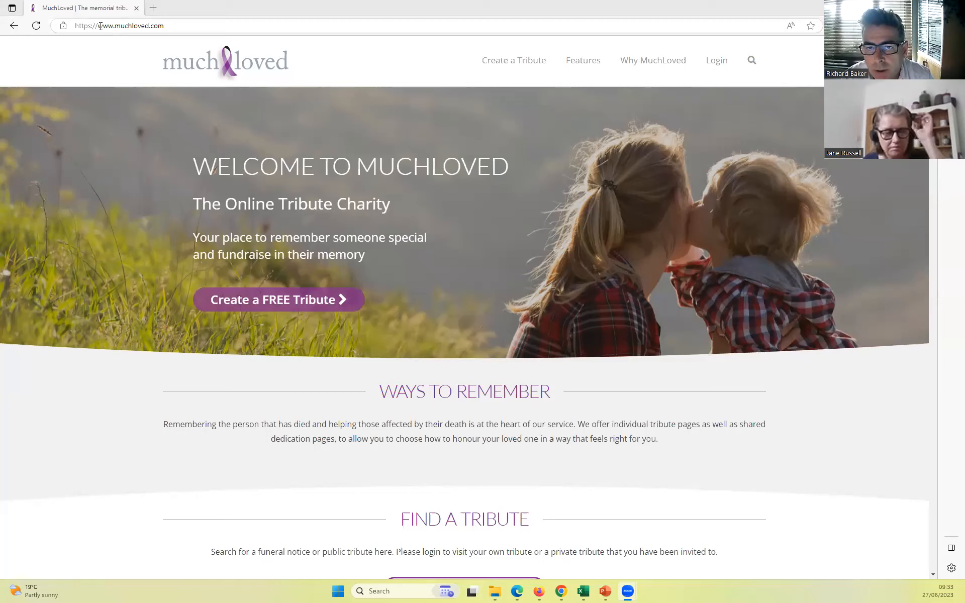
- Open the MuchLoved login page, then switch to Firefox with the funeral director partner area
click(716, 62)
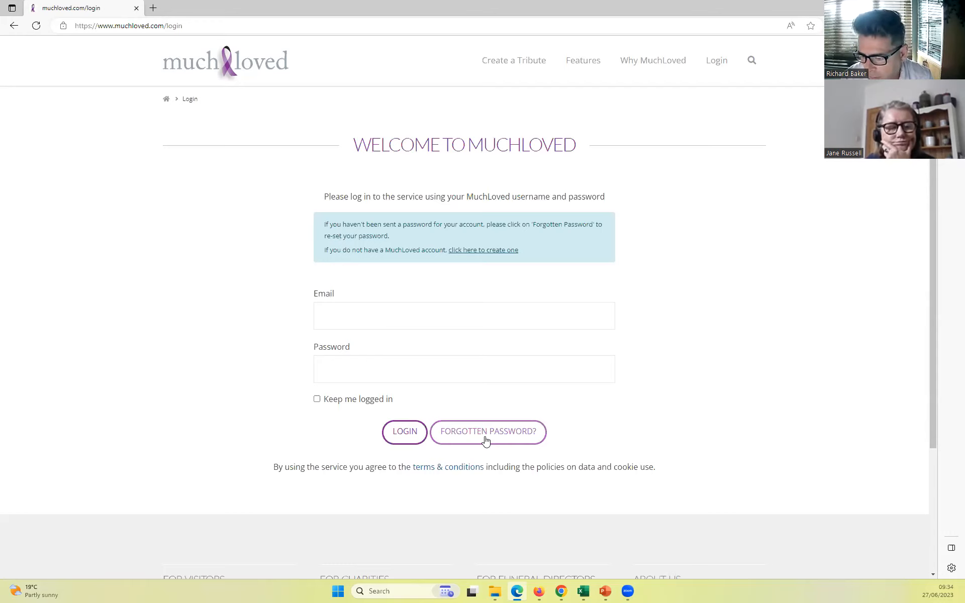
mouse_move(540, 592)
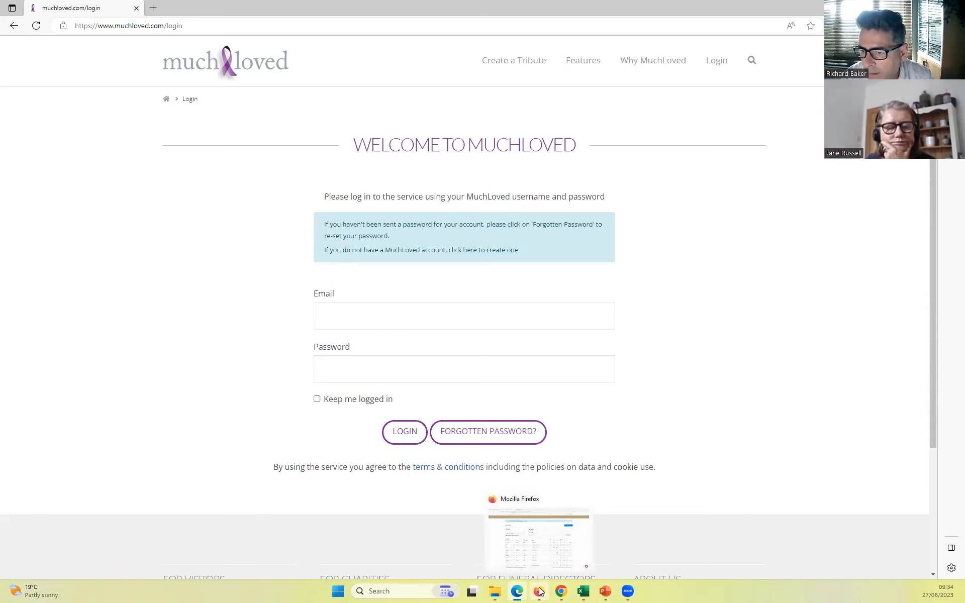
click(540, 592)
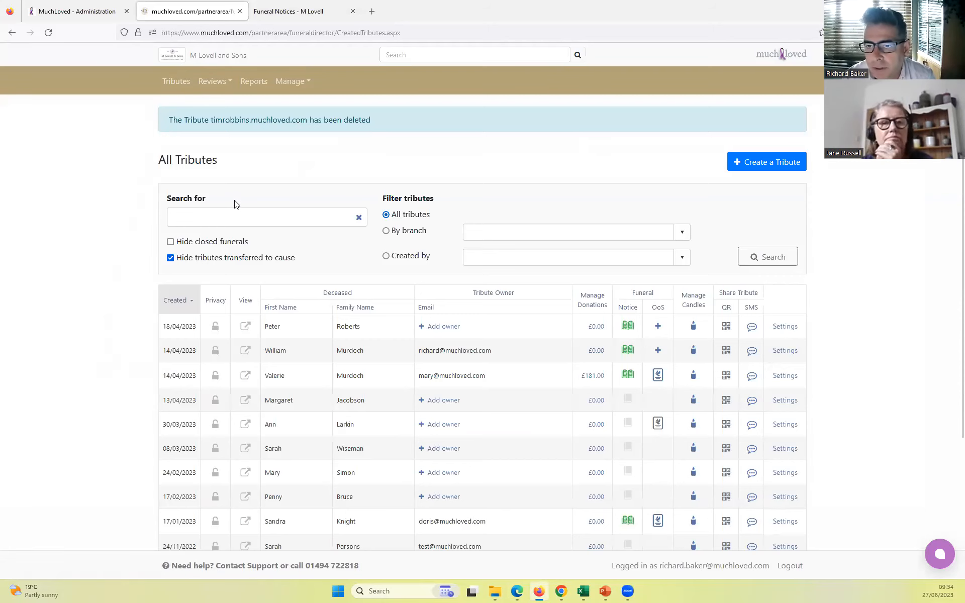
- Look over the Funeral Notices page on the M Lovell & Sons website and return to the partner area's tributes list
click(294, 11)
click(210, 69)
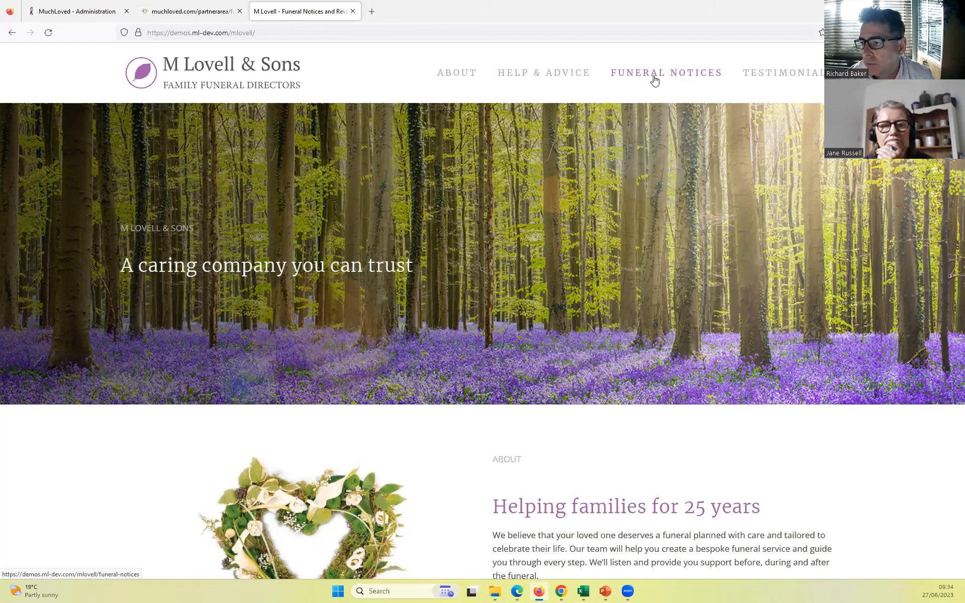
click(655, 81)
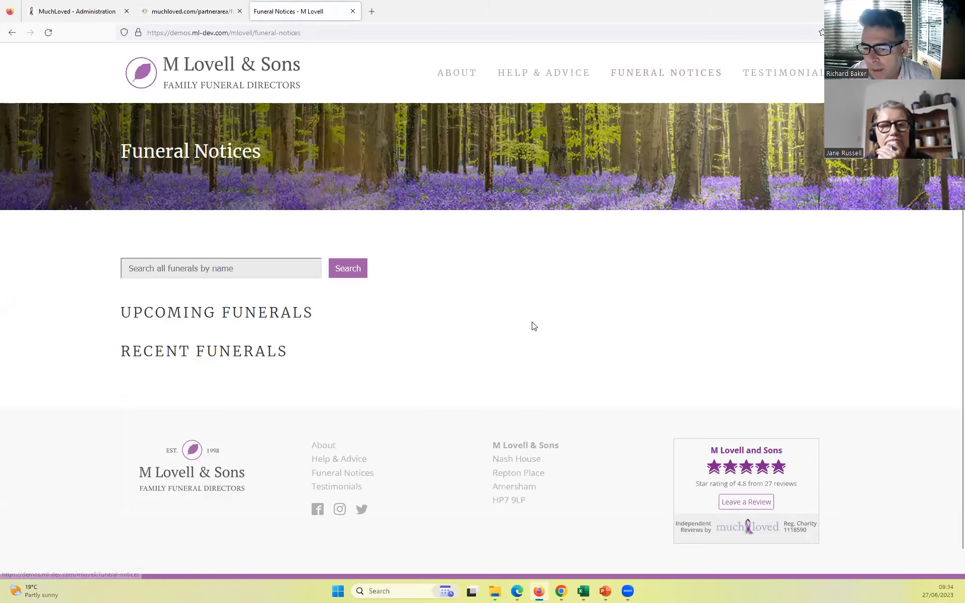
scroll(531, 324, down, 1)
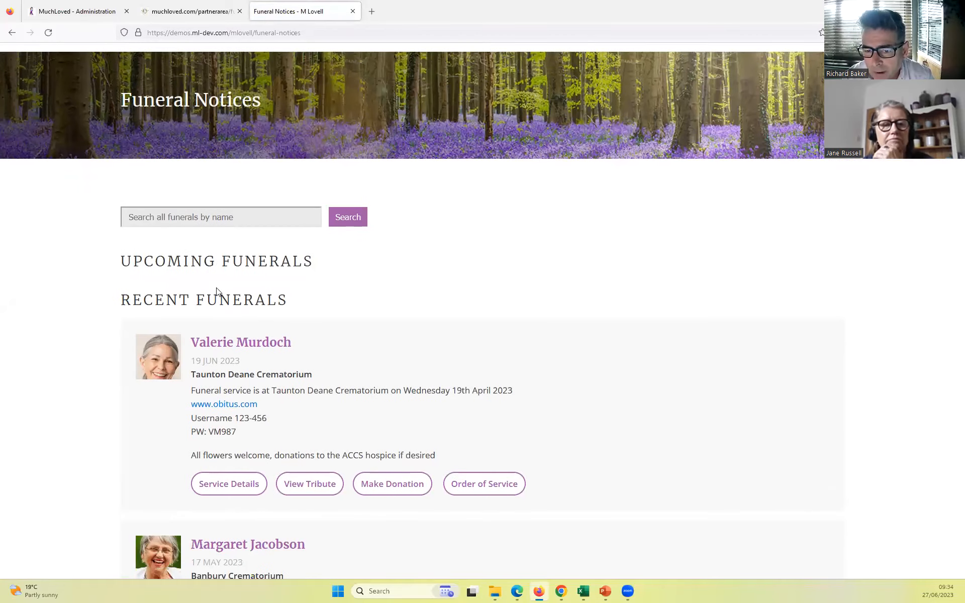
scroll(219, 280, up, 1)
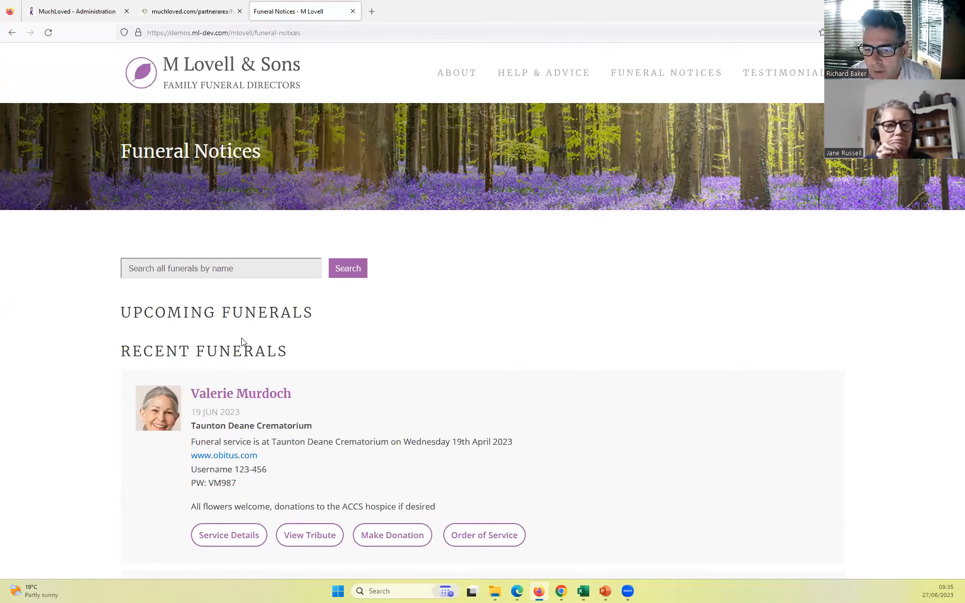
click(199, 16)
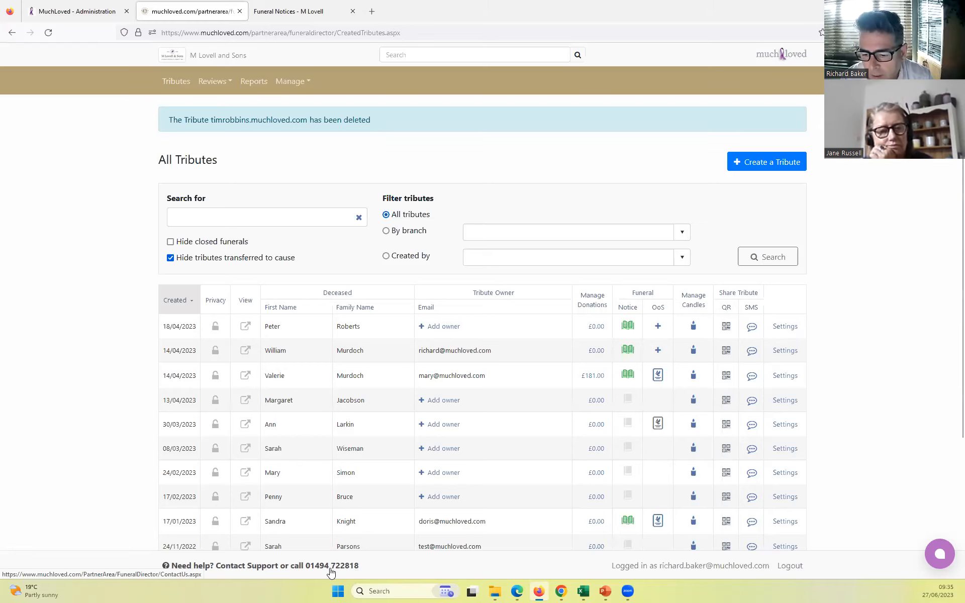
- View the Contact Support page and the live chat support information from the tributes list, closing both
click(262, 570)
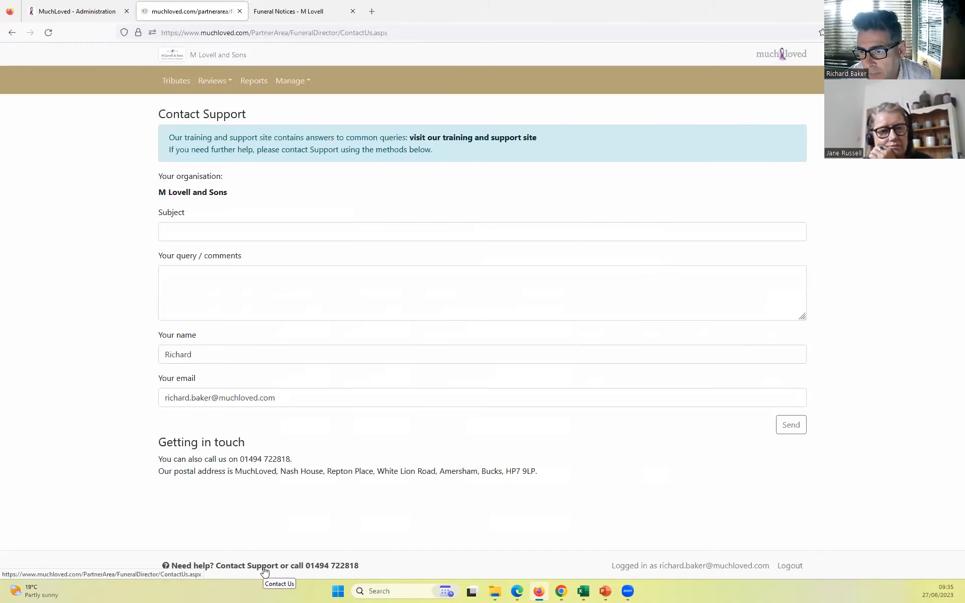
click(11, 33)
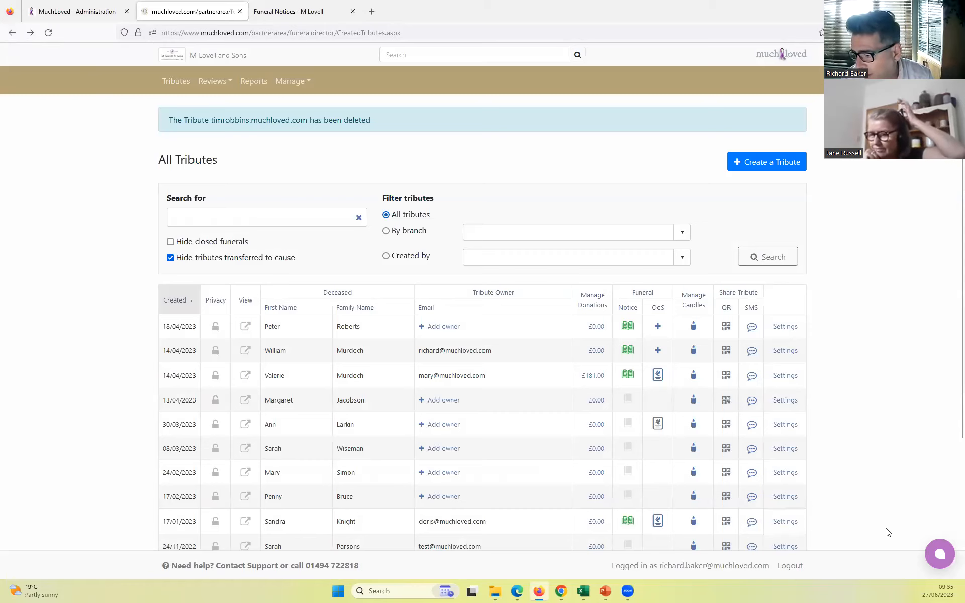
click(939, 555)
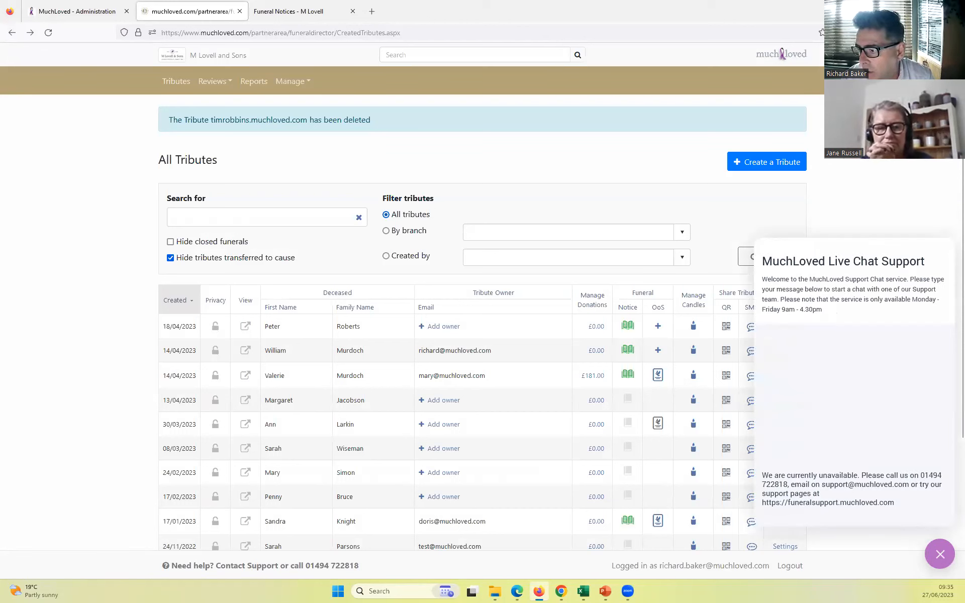
drag(782, 475, 861, 476)
click(940, 554)
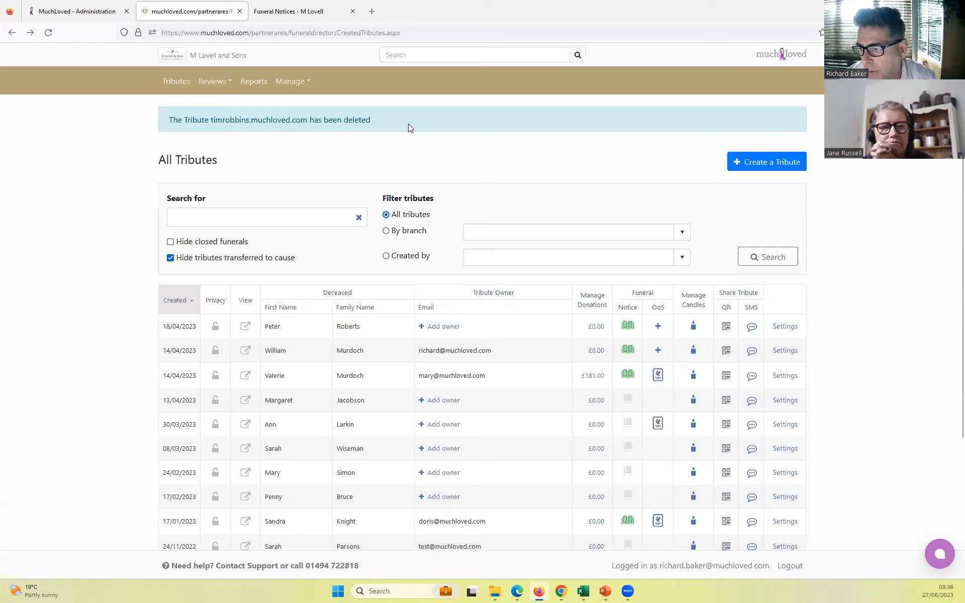
- Start a new tribute and enter the deceased's first name and family name
click(766, 166)
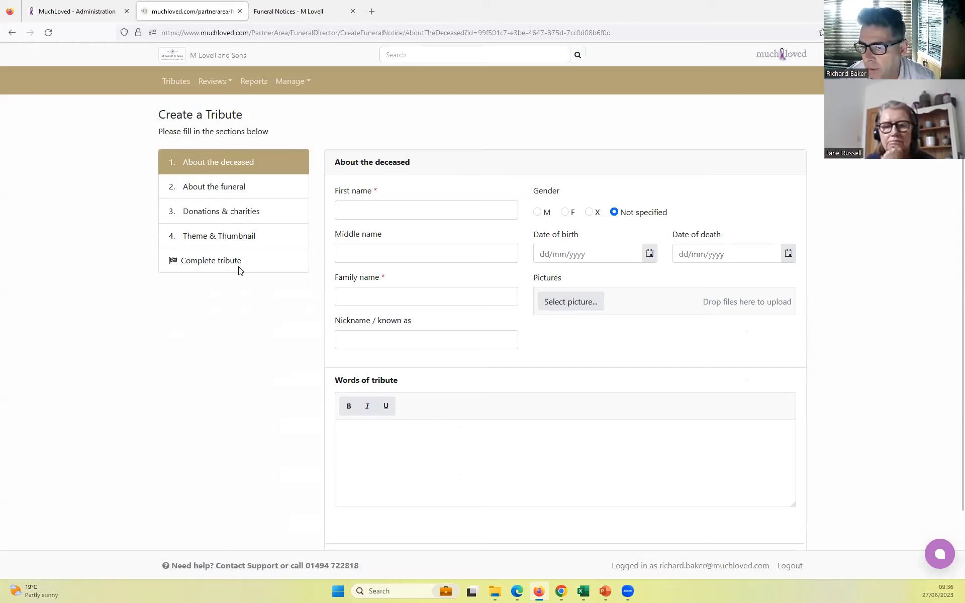
click(358, 211)
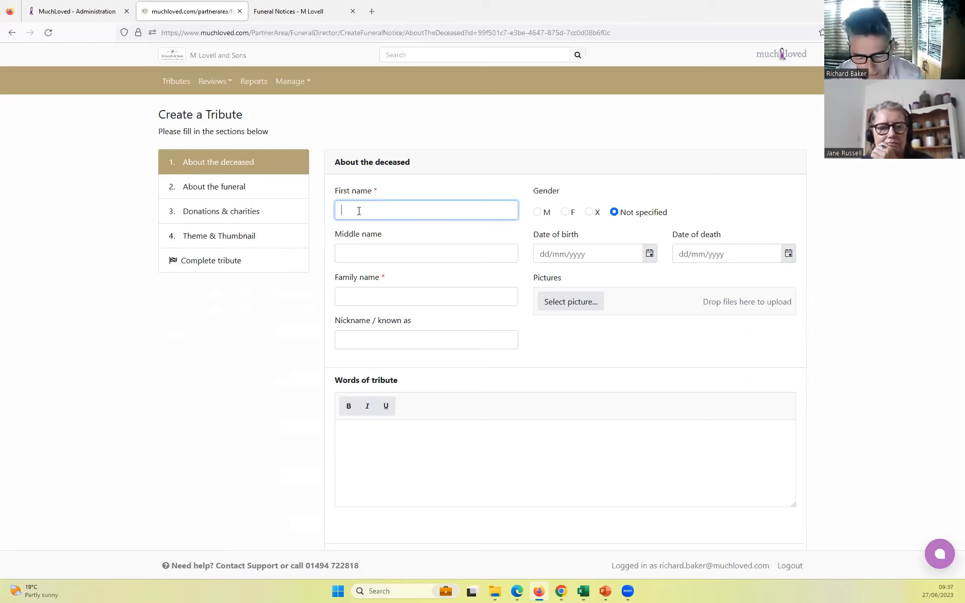
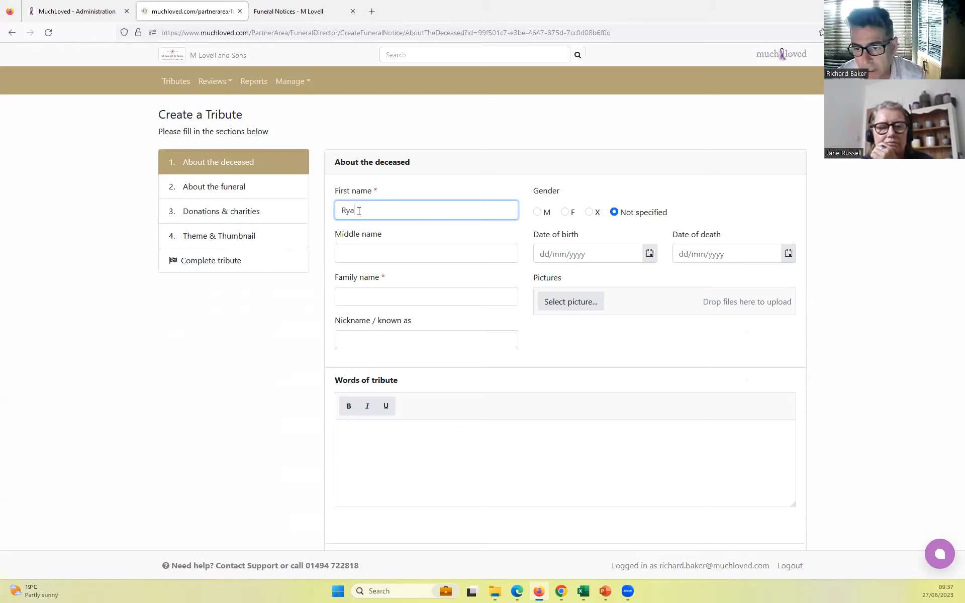
key(Tab)
key(Tab)
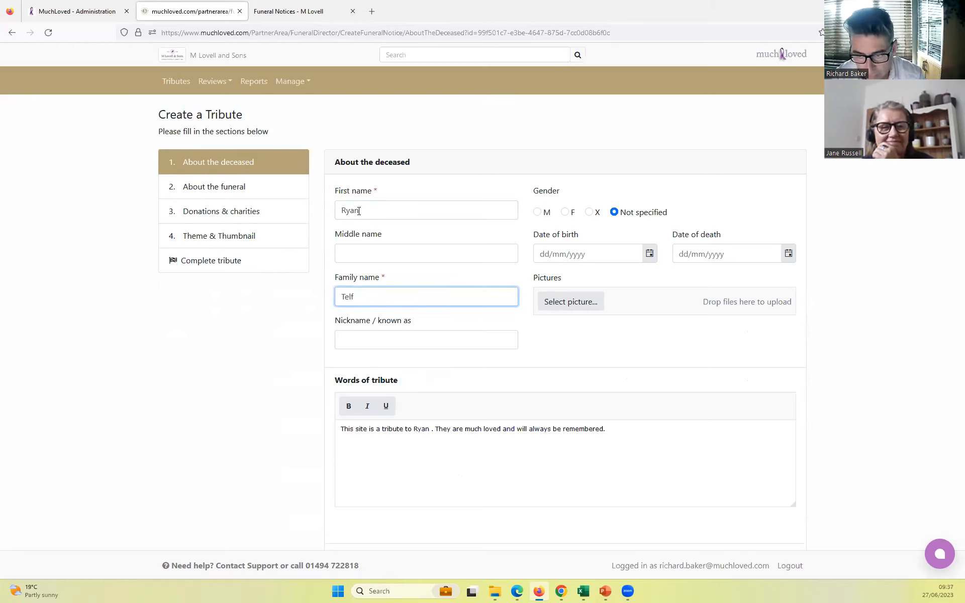
click(378, 194)
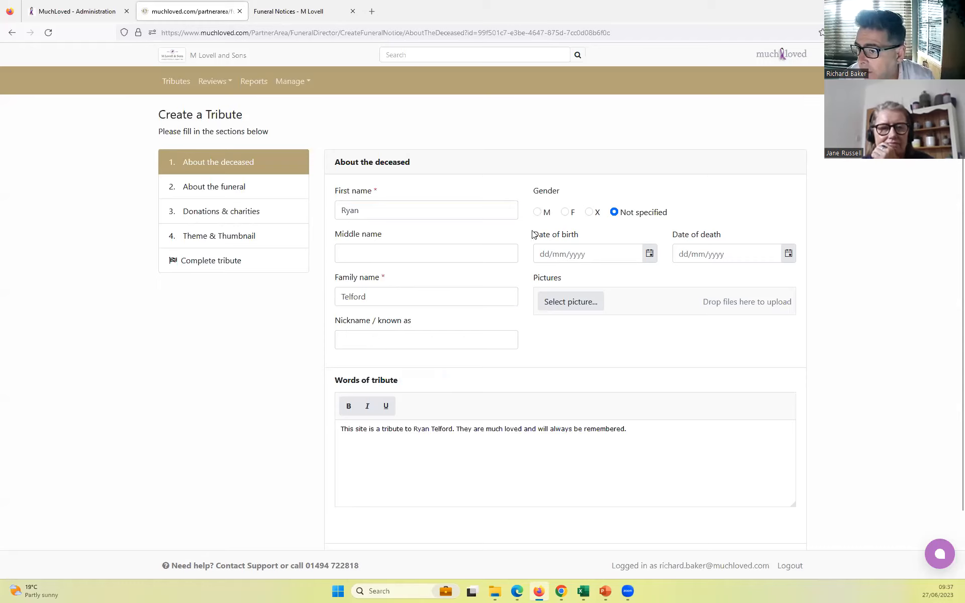
- Set the deceased's gender to M and the date of death to 12/06/2023
click(537, 213)
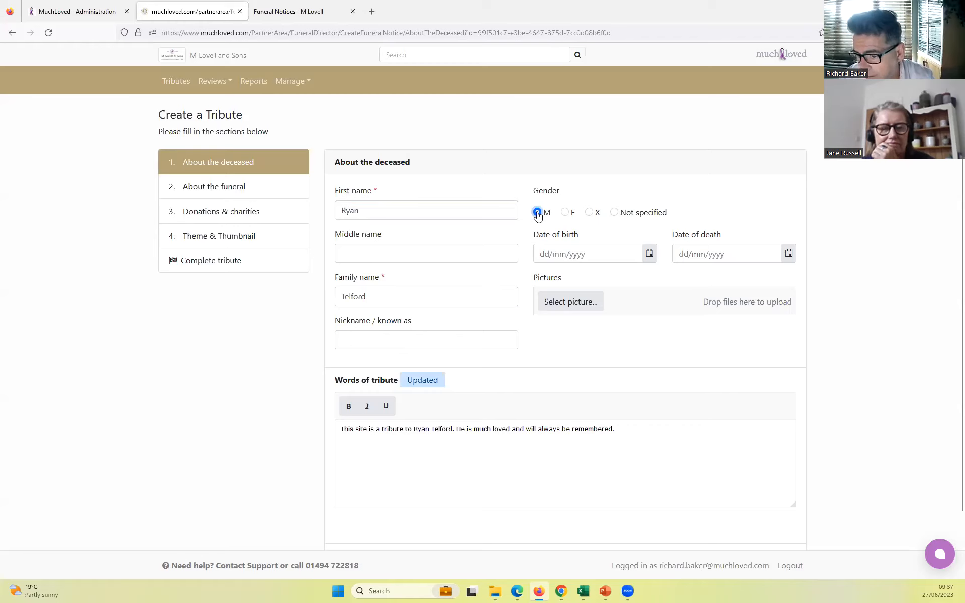
click(791, 255)
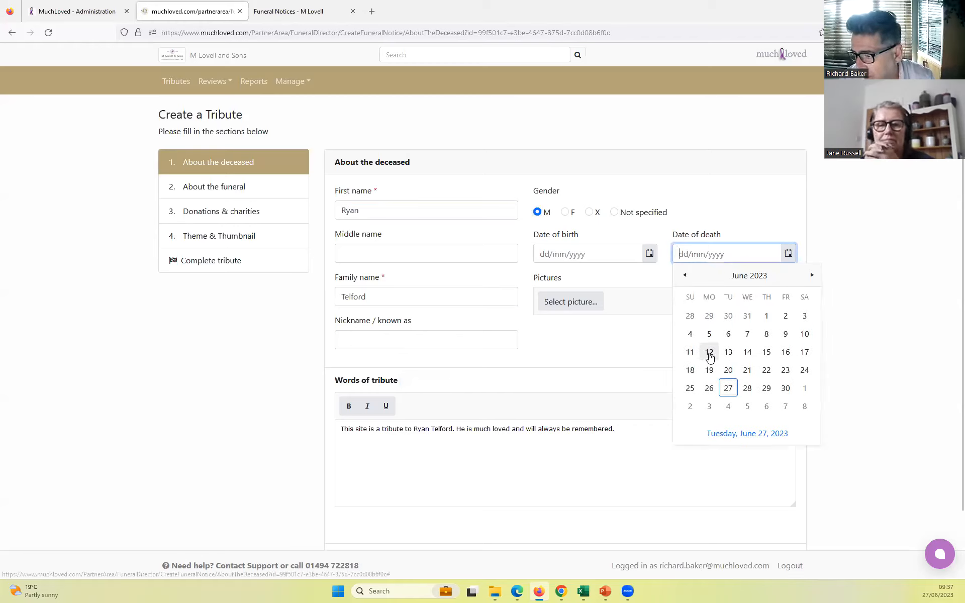
click(709, 353)
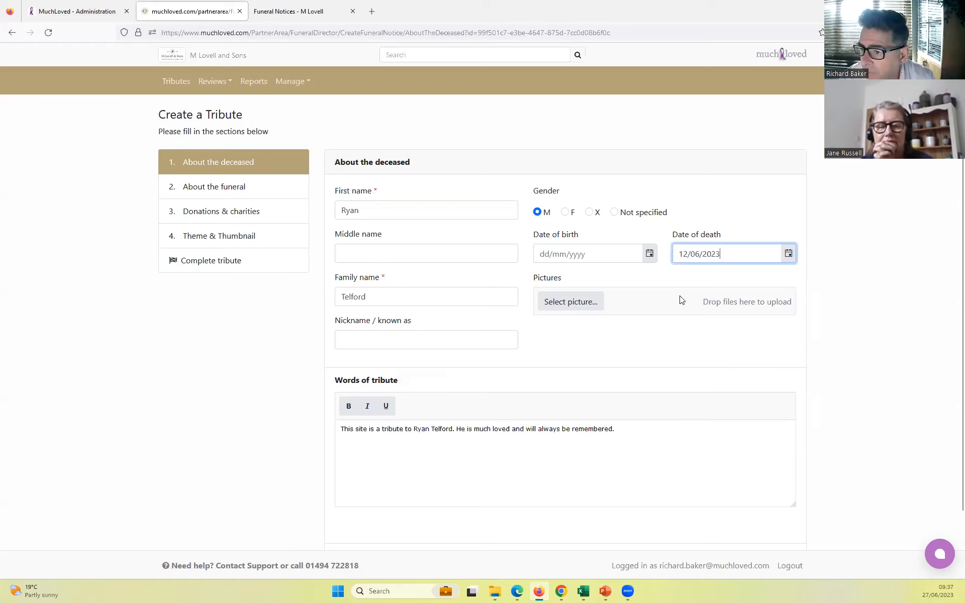
- Fill in the deceased's date of birth by choosing the decade, year, month and day in the calendar
click(650, 256)
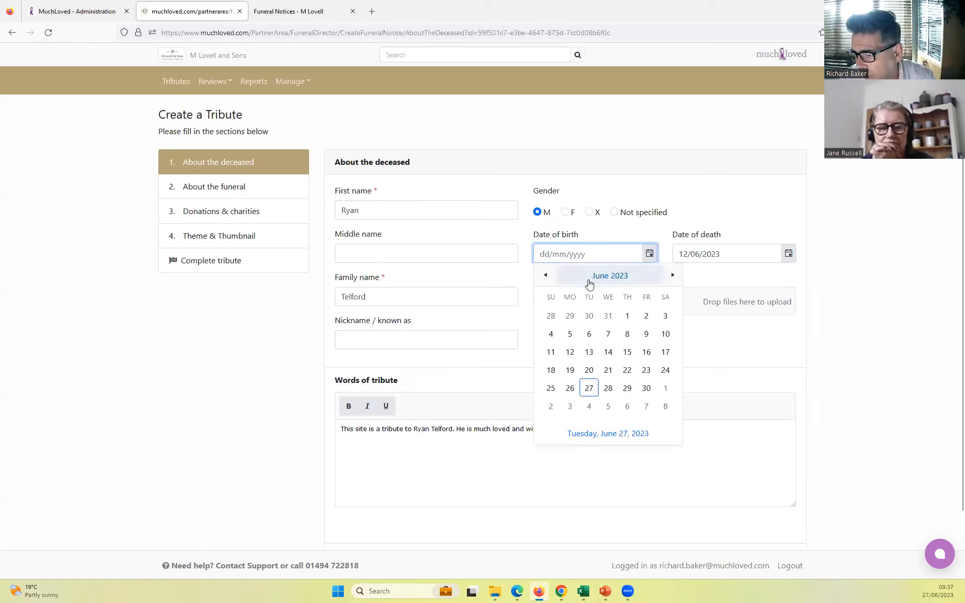
click(609, 278)
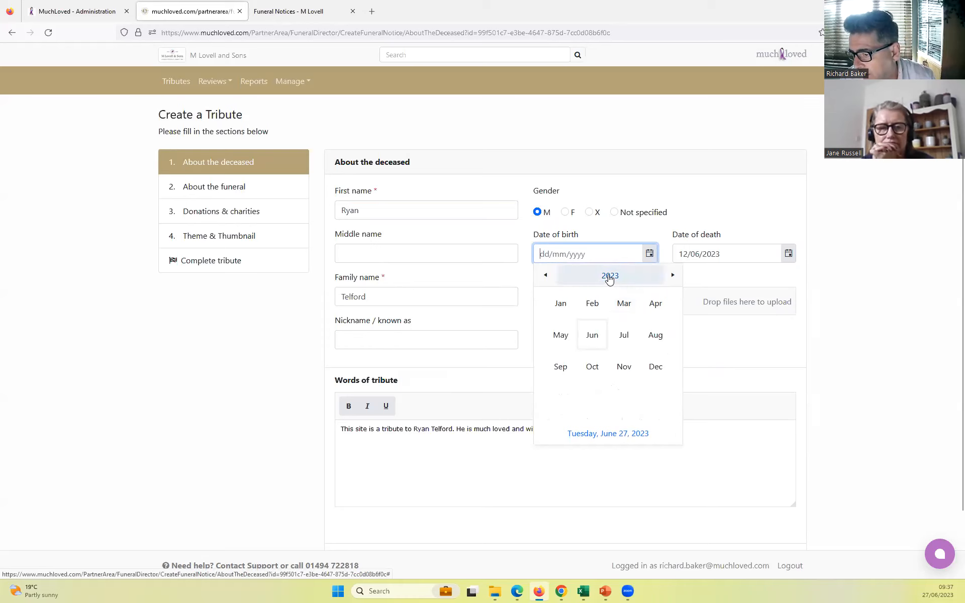
click(609, 277)
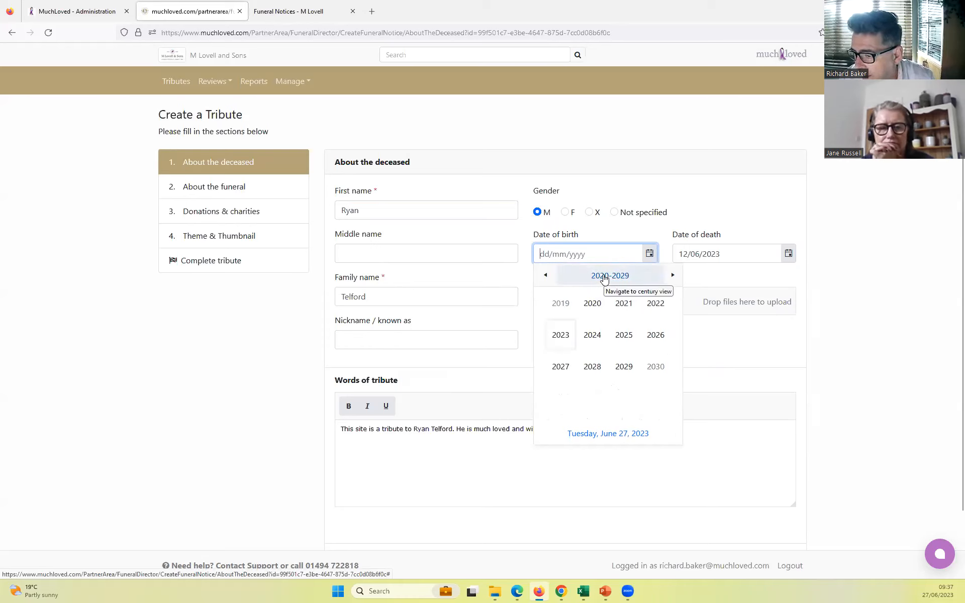
click(605, 277)
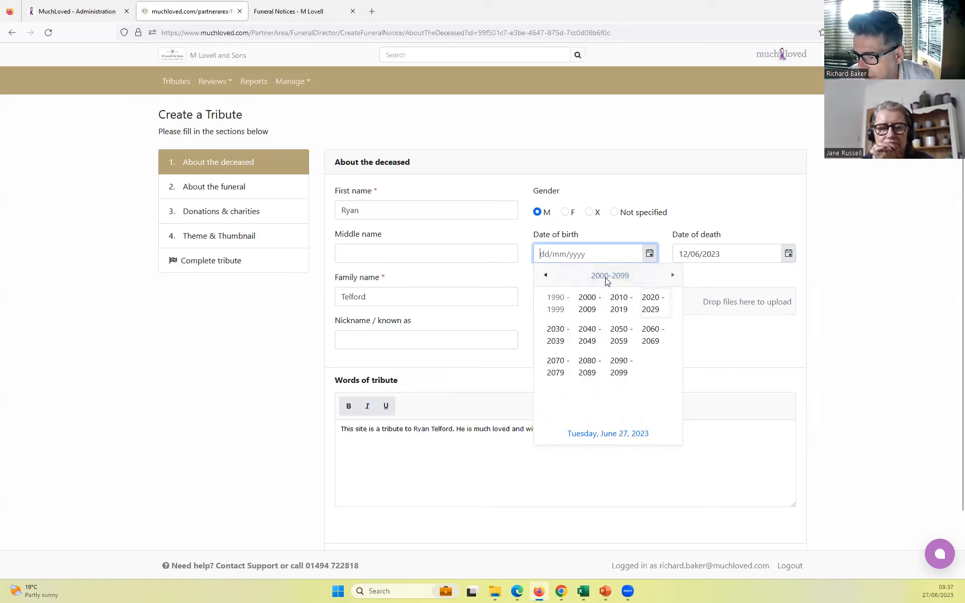
click(545, 276)
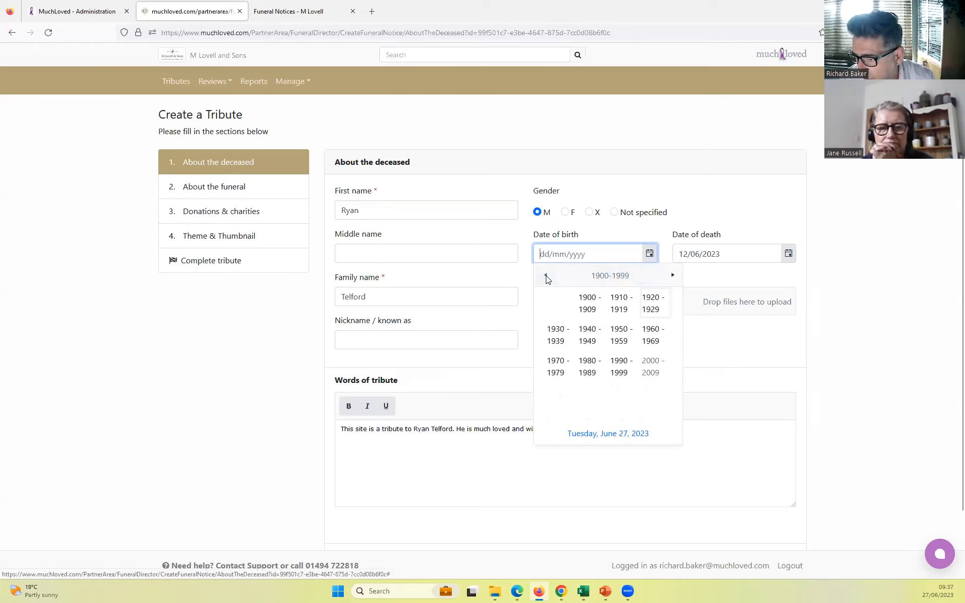
click(649, 338)
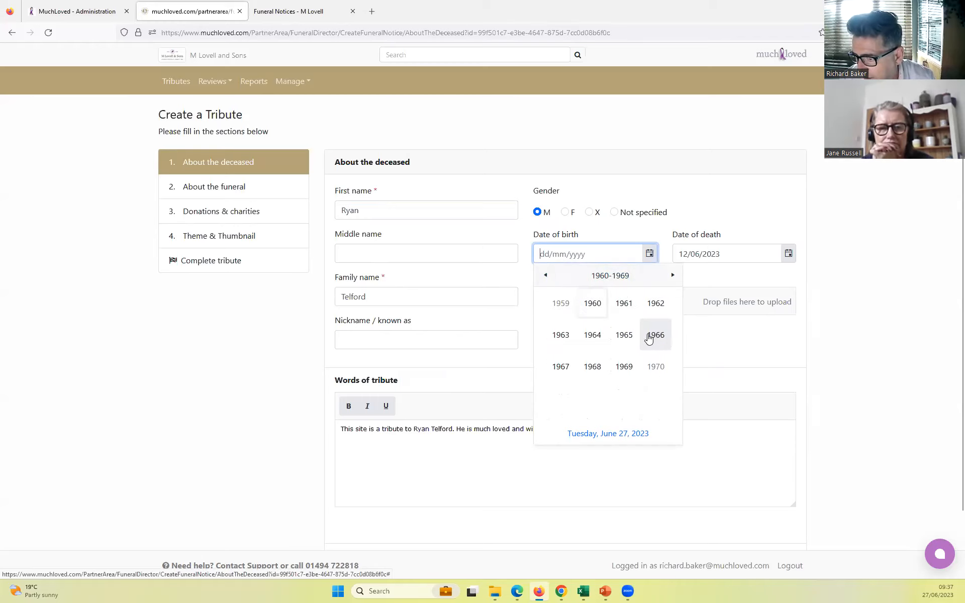
click(621, 337)
click(653, 337)
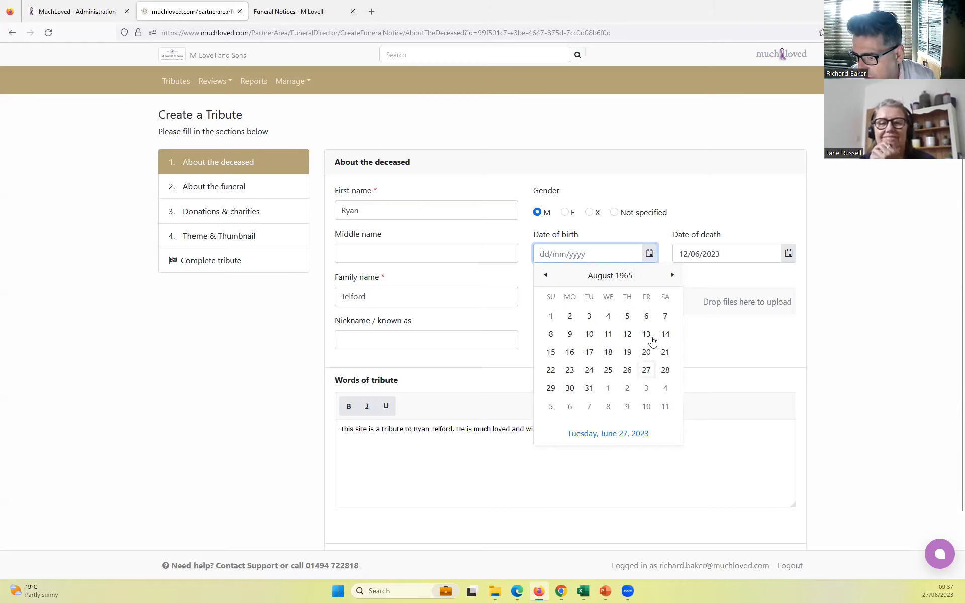
click(607, 369)
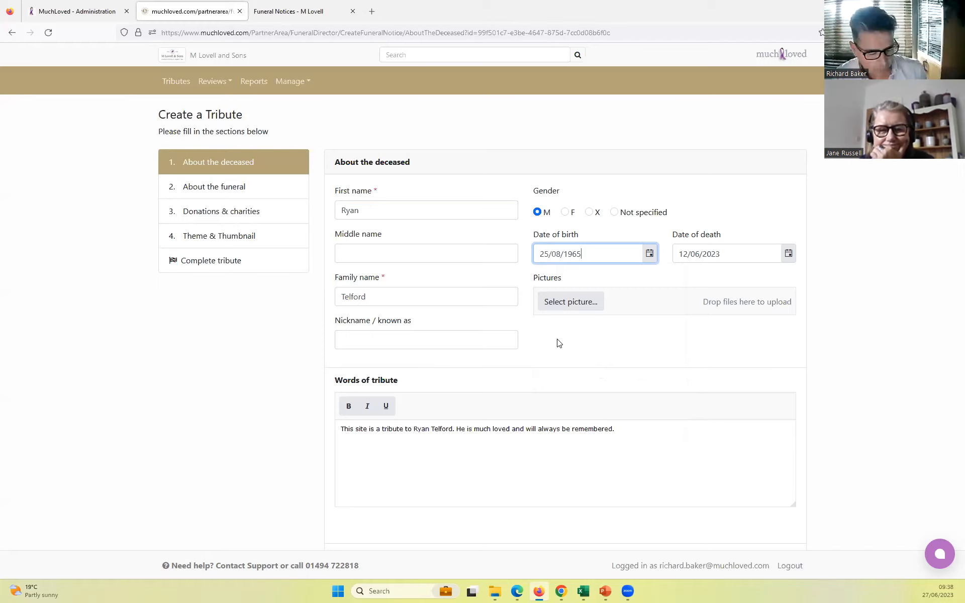
- Upload the deceased's portrait photo from the Desktop folder as the tribute picture
click(572, 301)
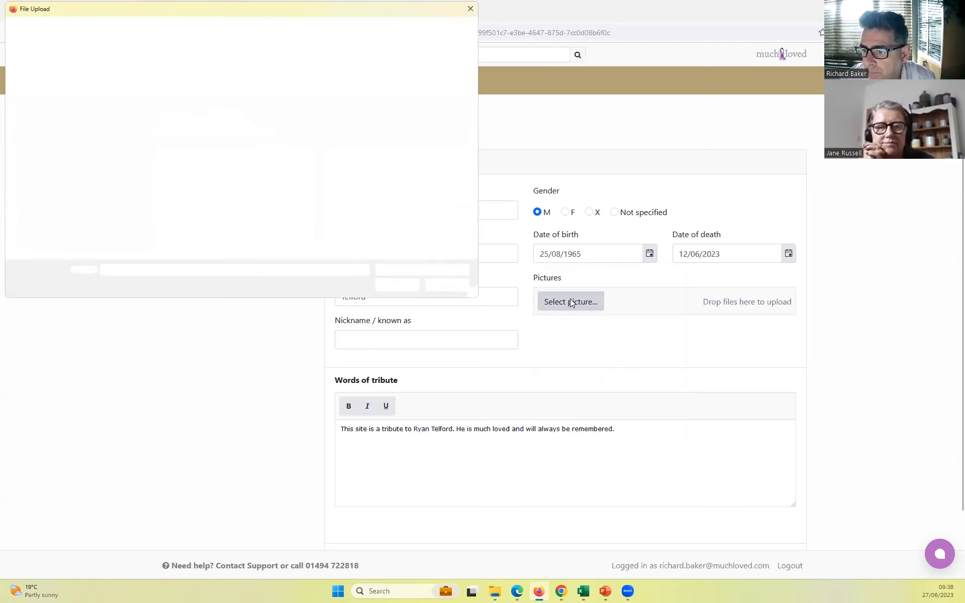
click(170, 103)
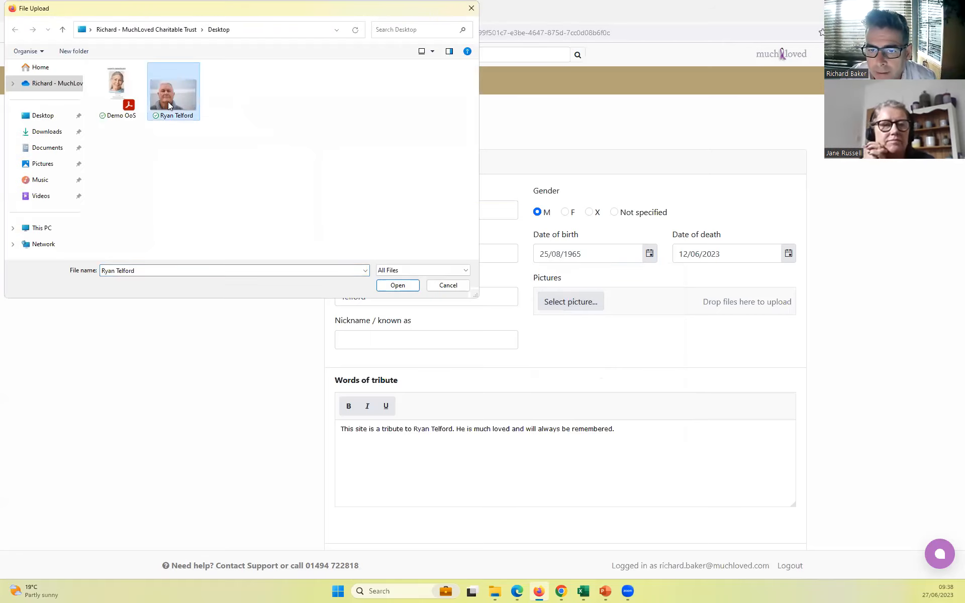
click(408, 286)
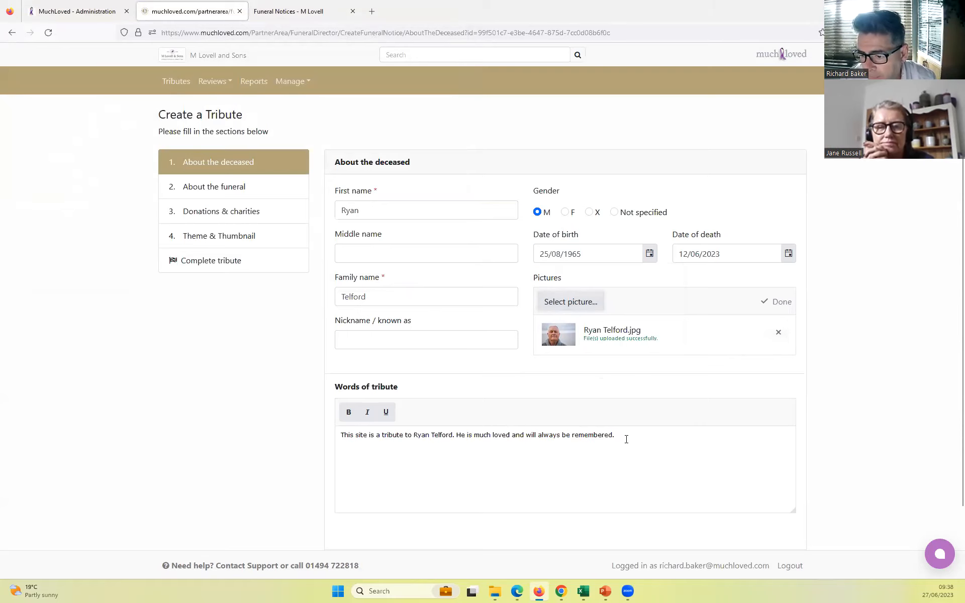
- Review the default words of tribute and save the deceased's details, continuing to the section about the funeral
scroll(627, 438, down, 1)
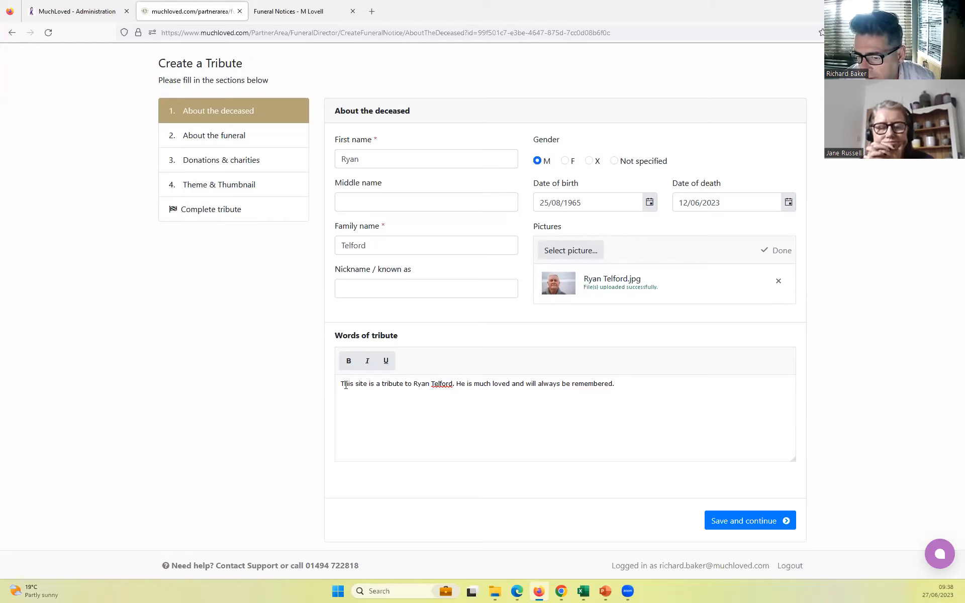
drag(380, 388, 646, 392)
click(638, 388)
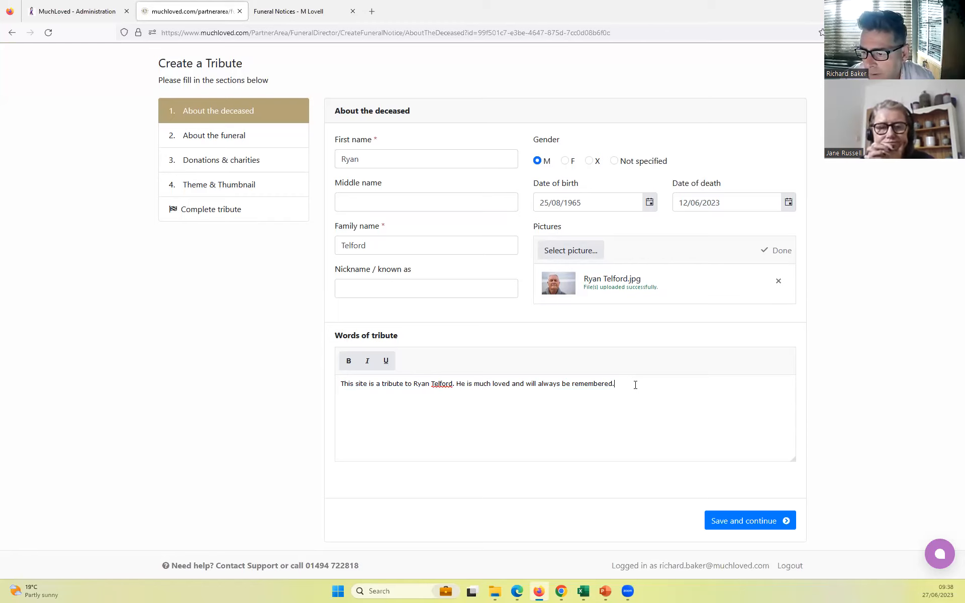
scroll(635, 385, up, 1)
scroll(635, 385, down, 1)
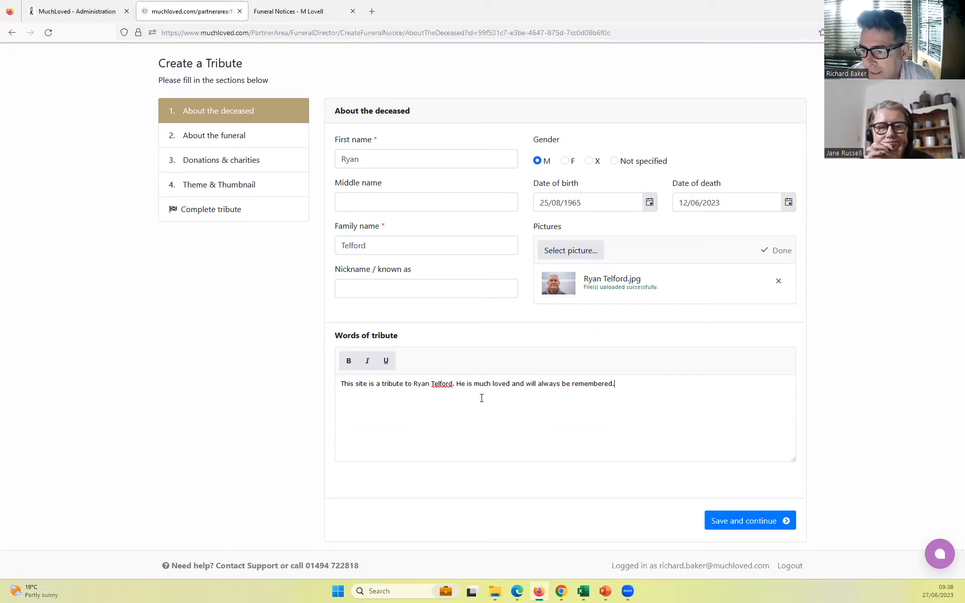
click(745, 523)
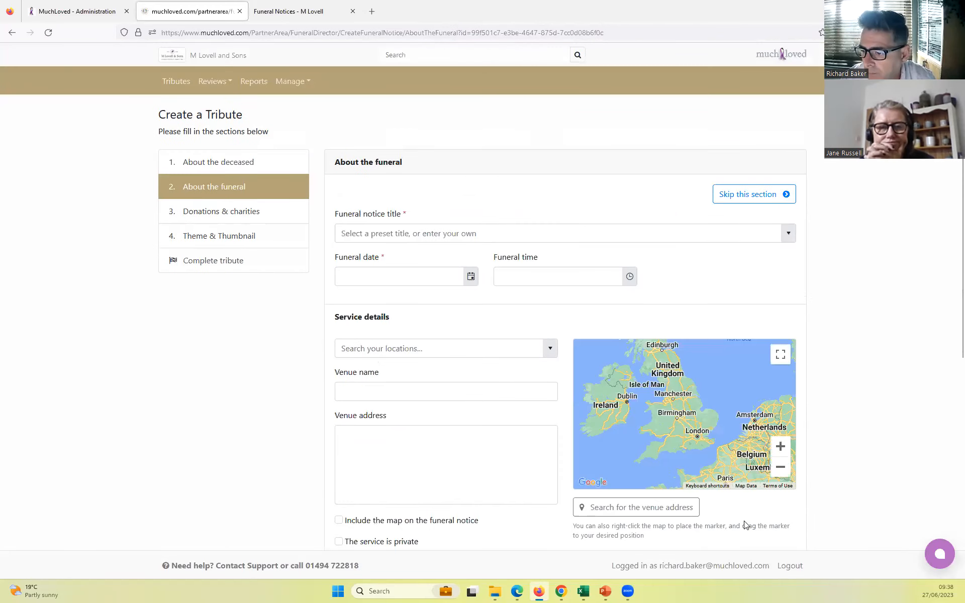
- Choose the preset funeral notice title celebrating the deceased's life and set the funeral date to 30/06/2023
click(788, 234)
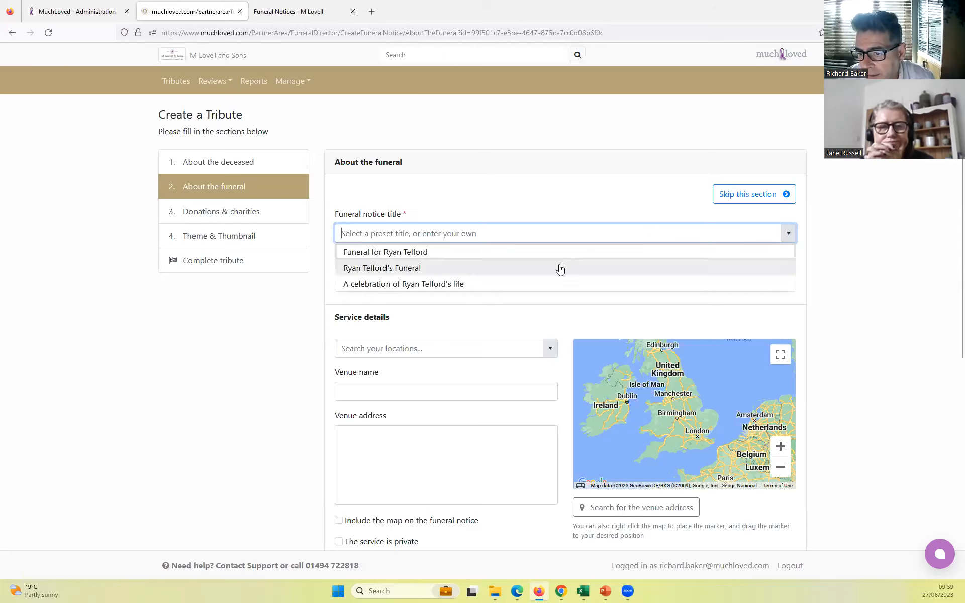
click(434, 285)
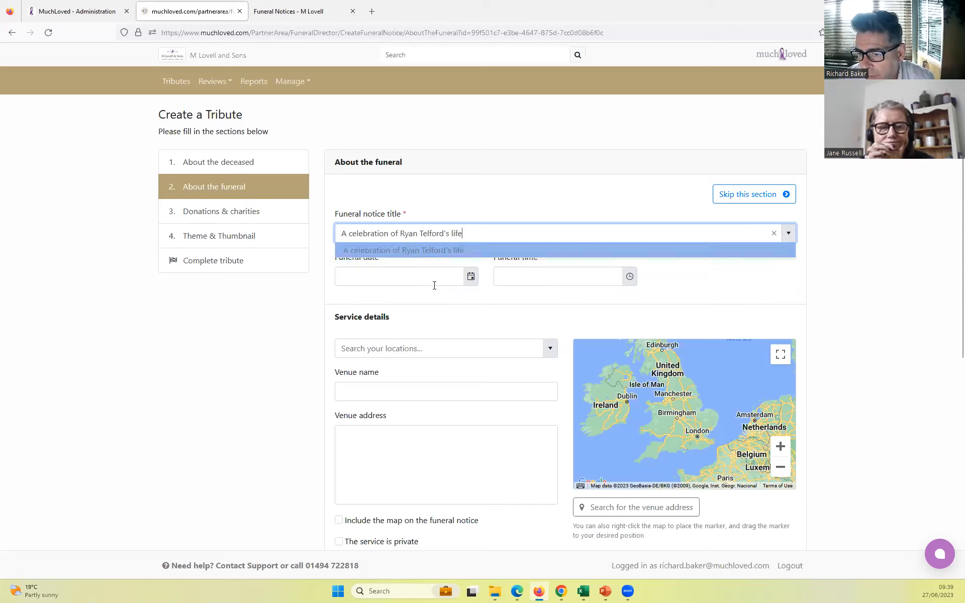
click(470, 276)
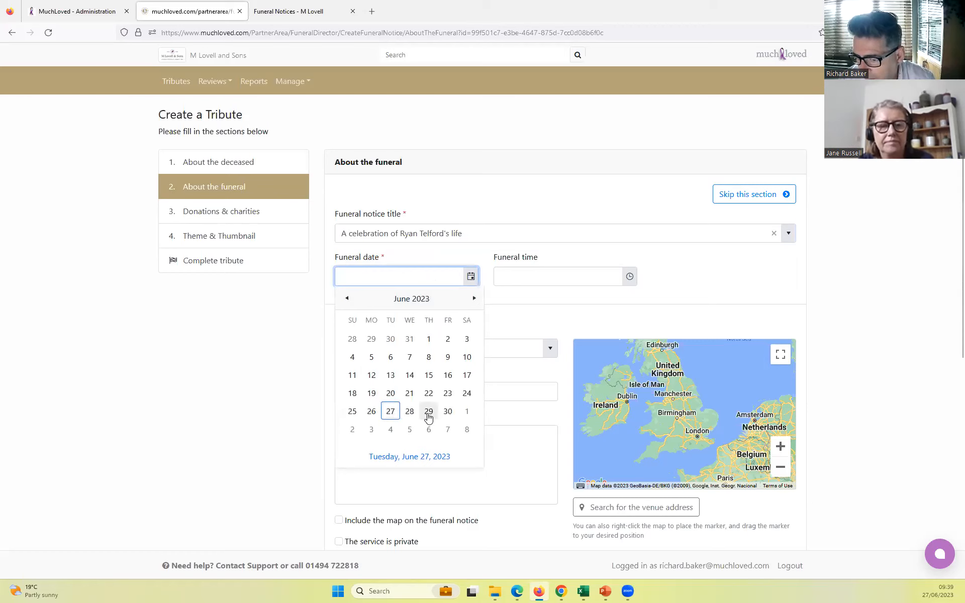
click(448, 412)
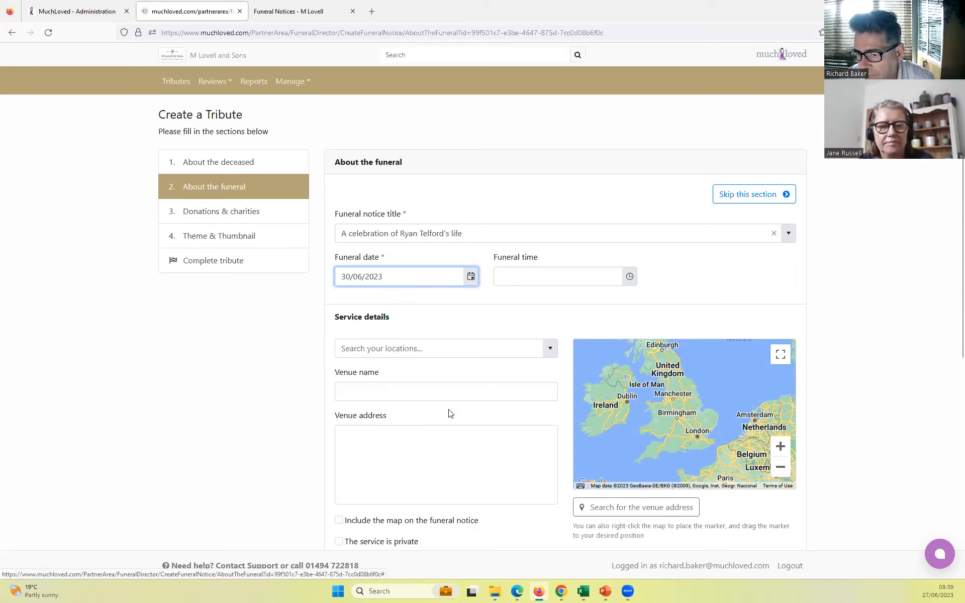
- Set the funeral time to 10:20, starting from the preset time 10:30 and changing the minutes
click(629, 278)
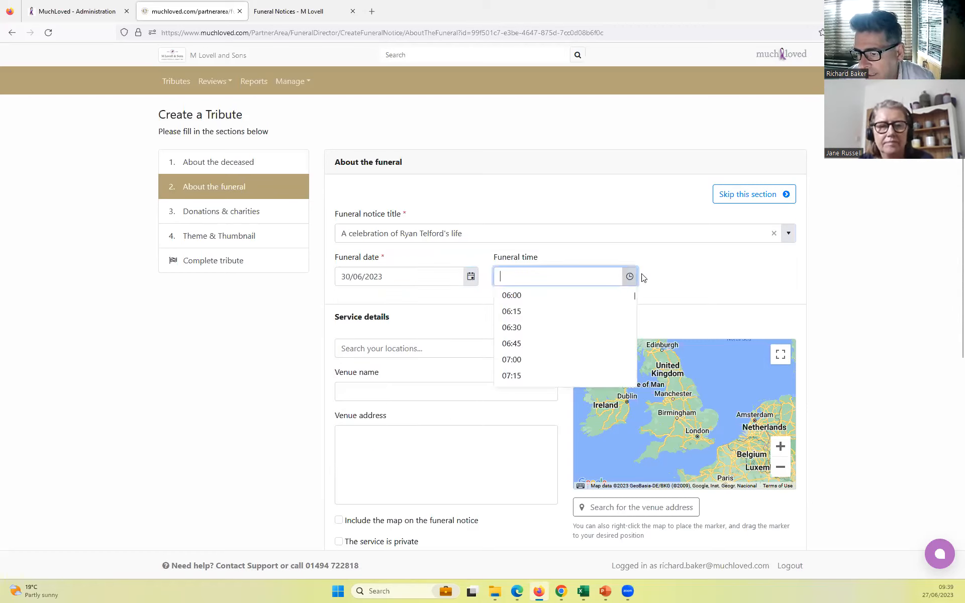
scroll(553, 320, down, 2)
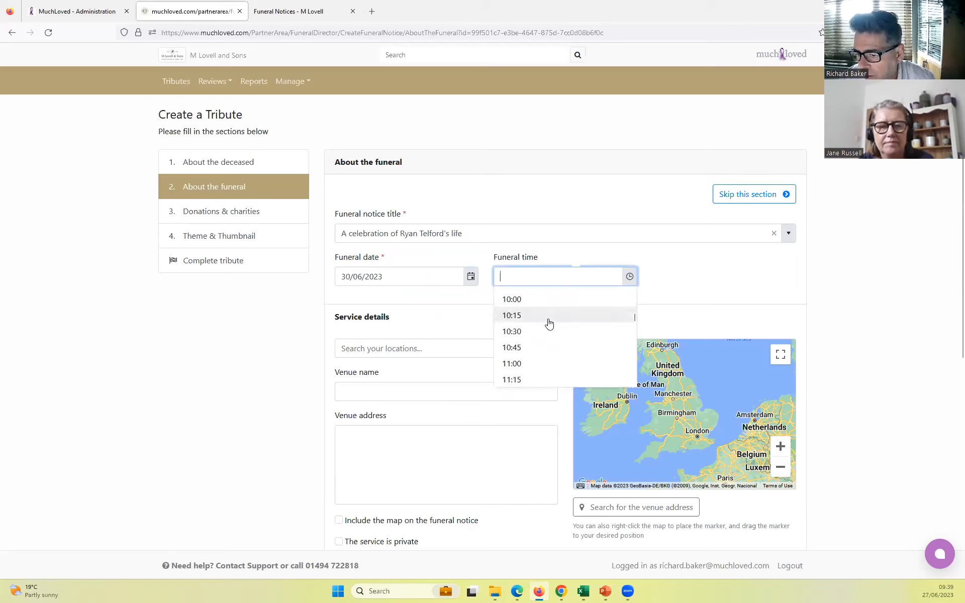
click(541, 331)
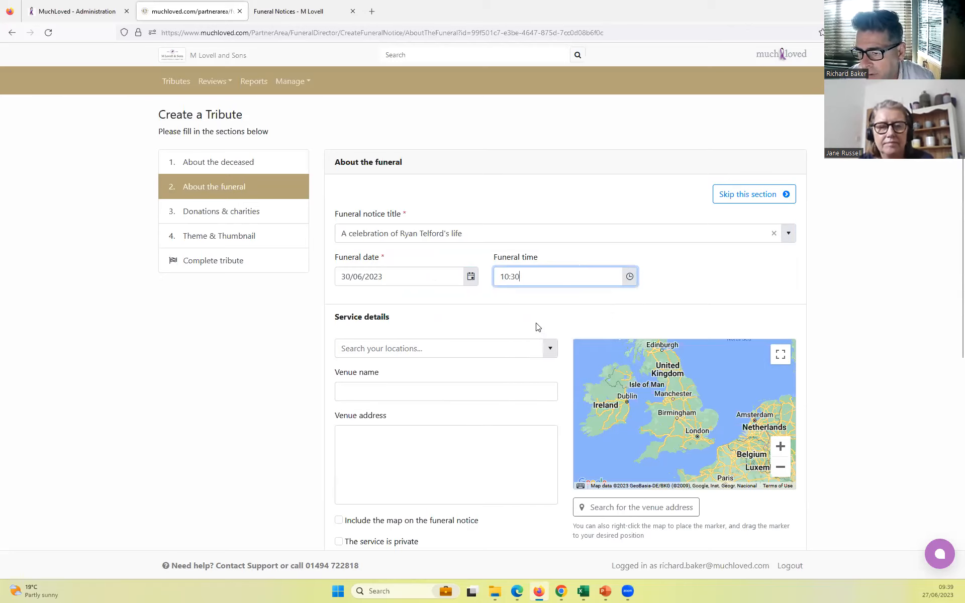
drag(512, 276, 539, 276)
text(20)
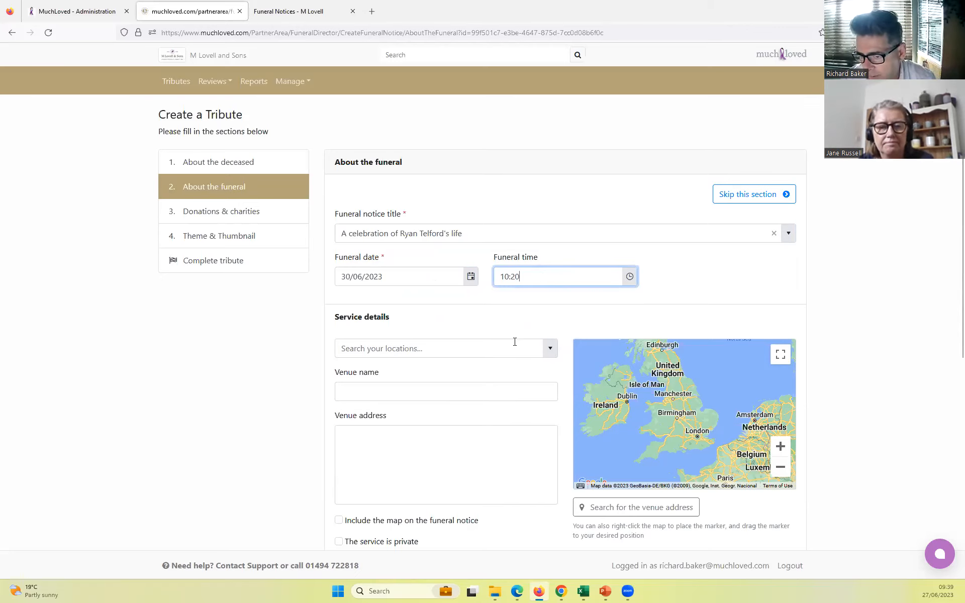
- Fill in the service venue by choosing Taunton Deane Crematorium from the saved locations
scroll(513, 342, down, 2)
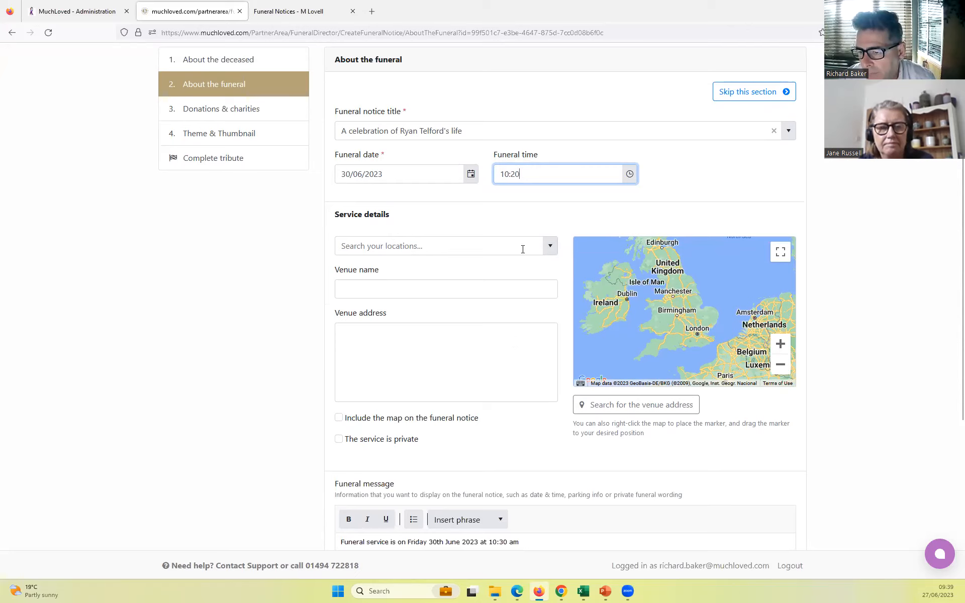
click(423, 292)
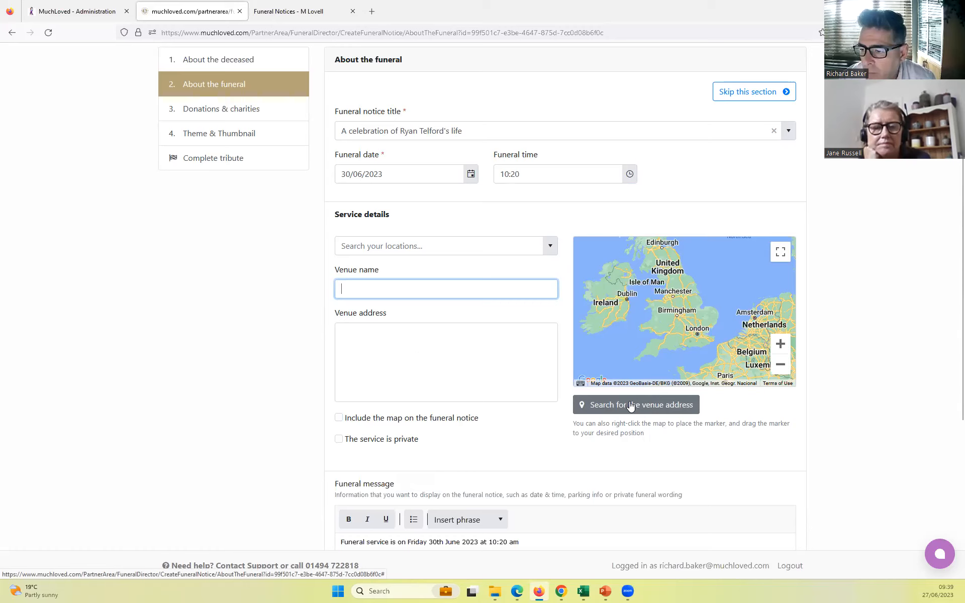
click(550, 248)
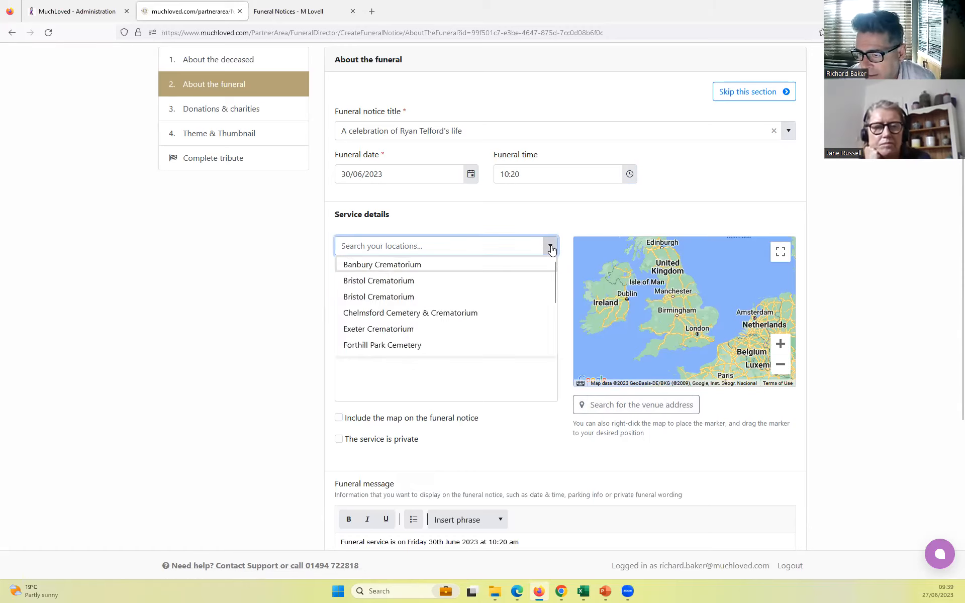
scroll(508, 314, down, 4)
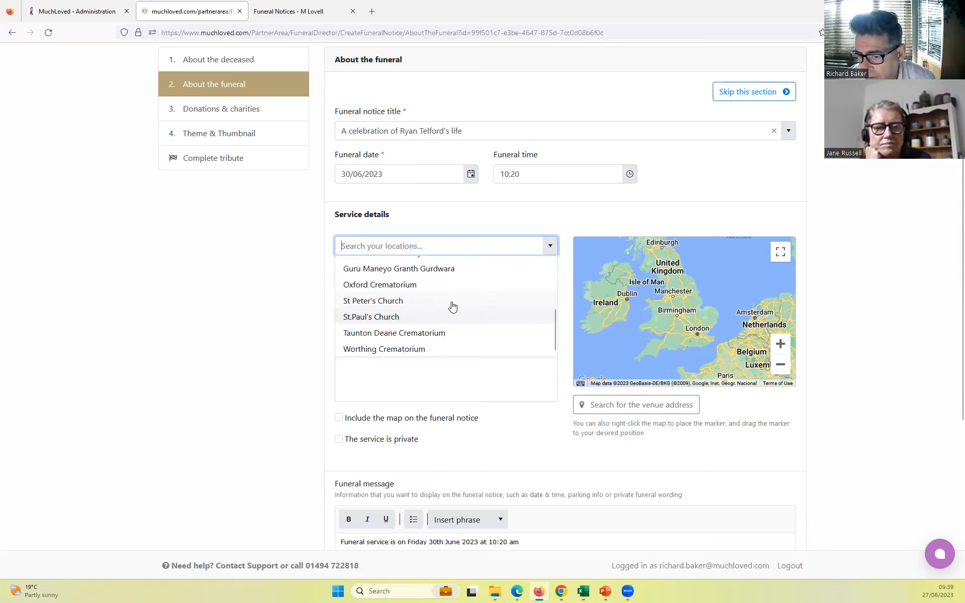
click(423, 333)
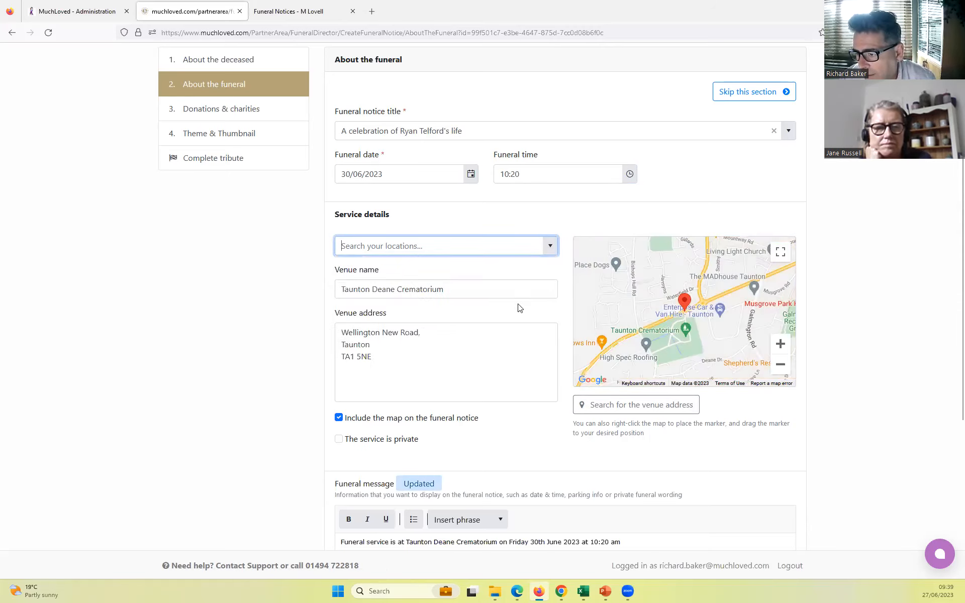
- Review the venue name and address along with the map and private service options
click(500, 249)
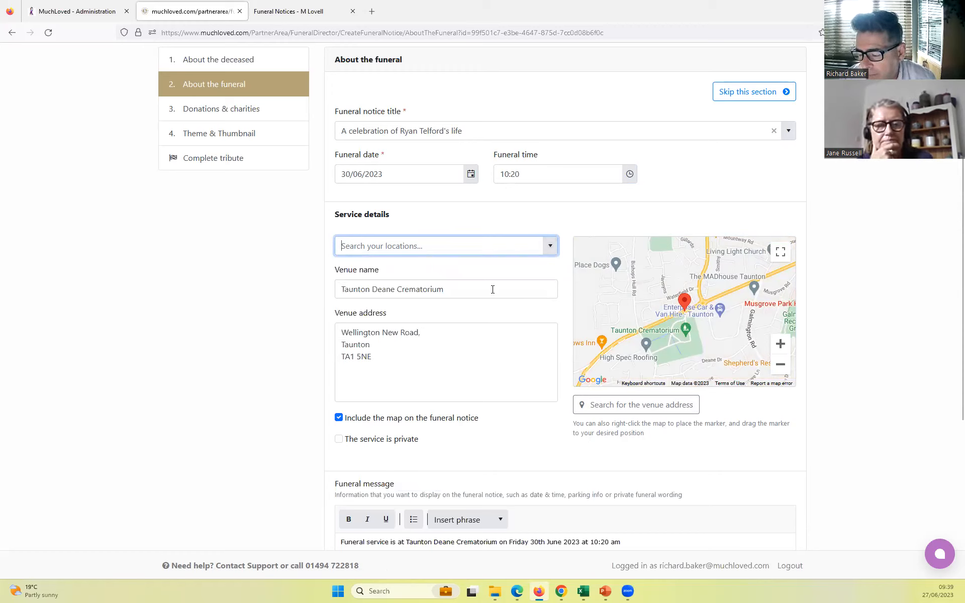
drag(492, 289, 329, 286)
drag(339, 336, 380, 357)
click(377, 359)
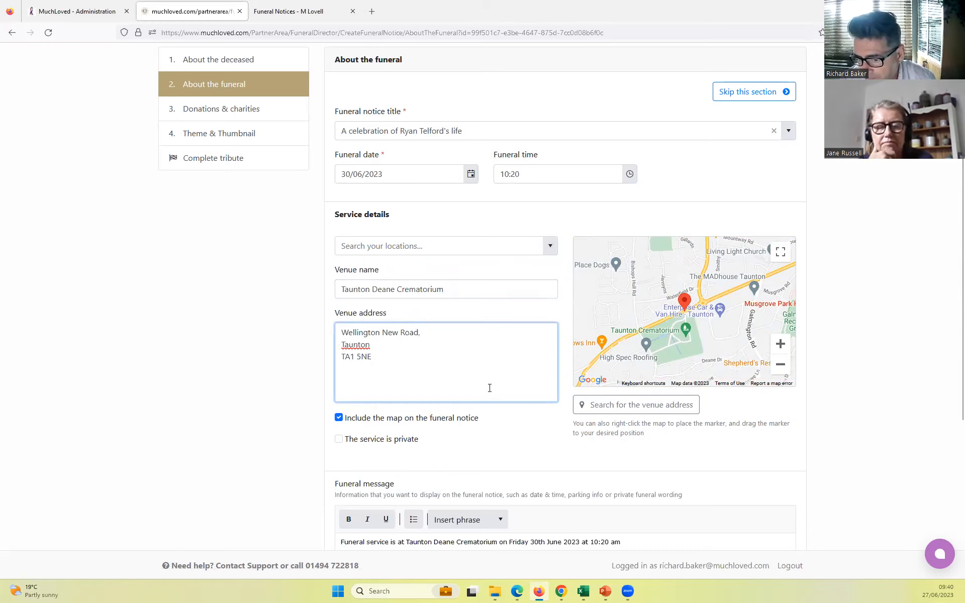
scroll(489, 390, down, 2)
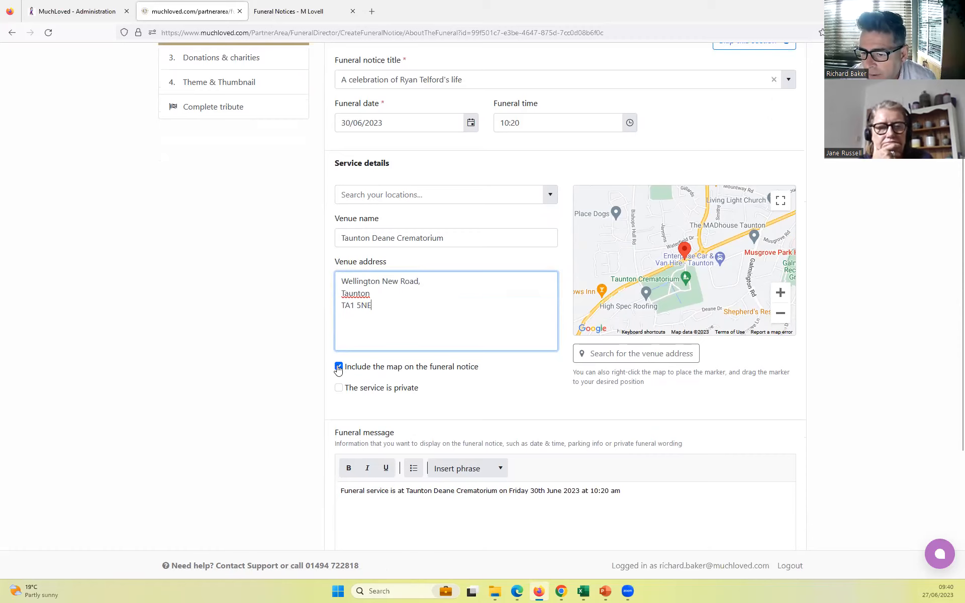
scroll(338, 369, down, 2)
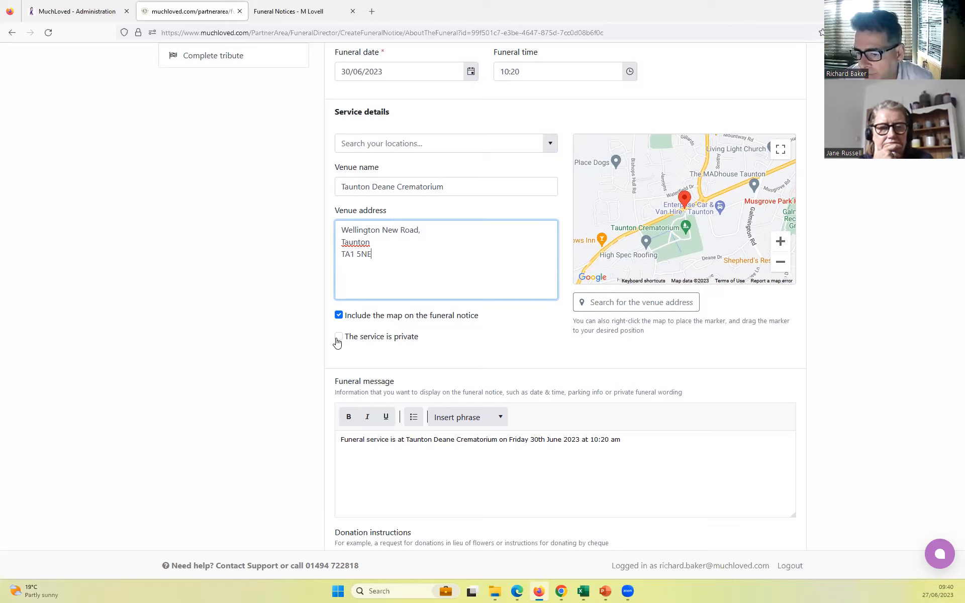
- Add a new line reading "Clothing" below the service sentence in the funeral message
click(651, 439)
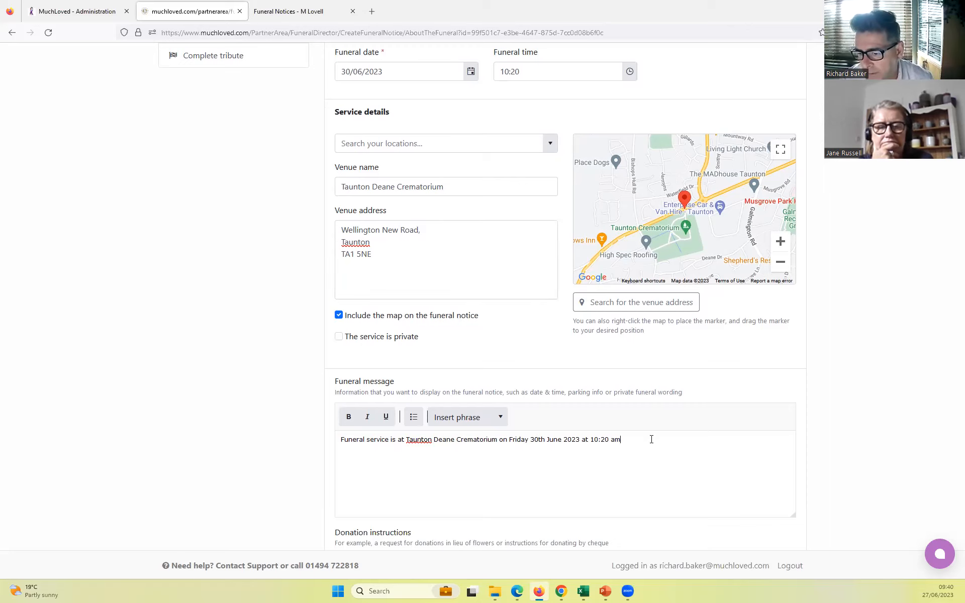
scroll(651, 439, down, 1)
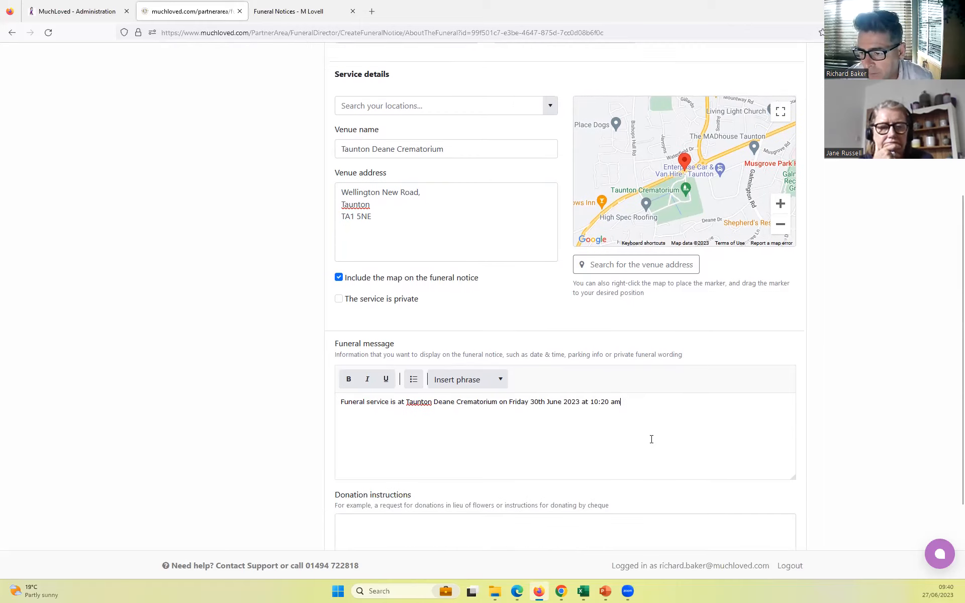
drag(631, 387, 339, 389)
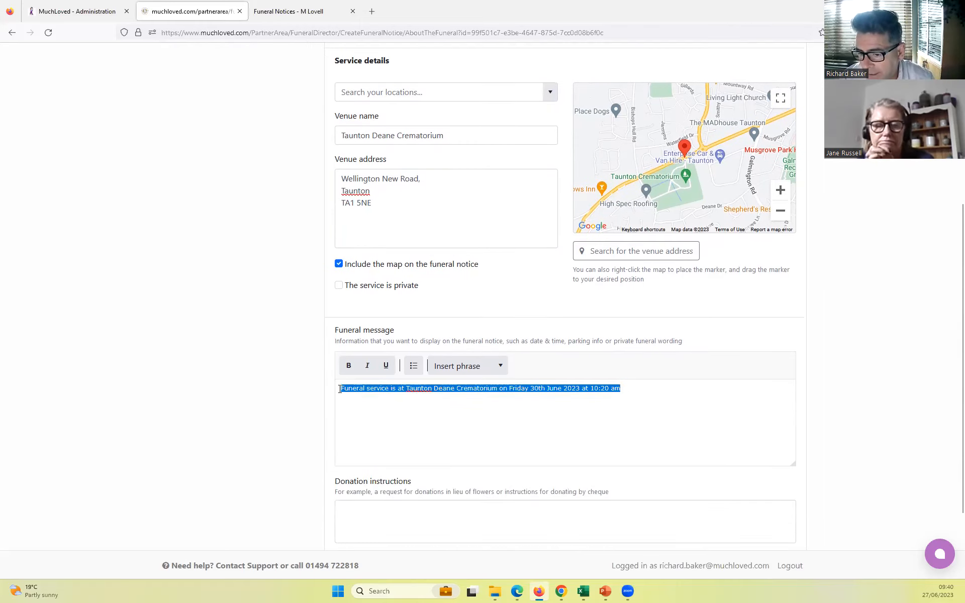
click(460, 422)
click(644, 389)
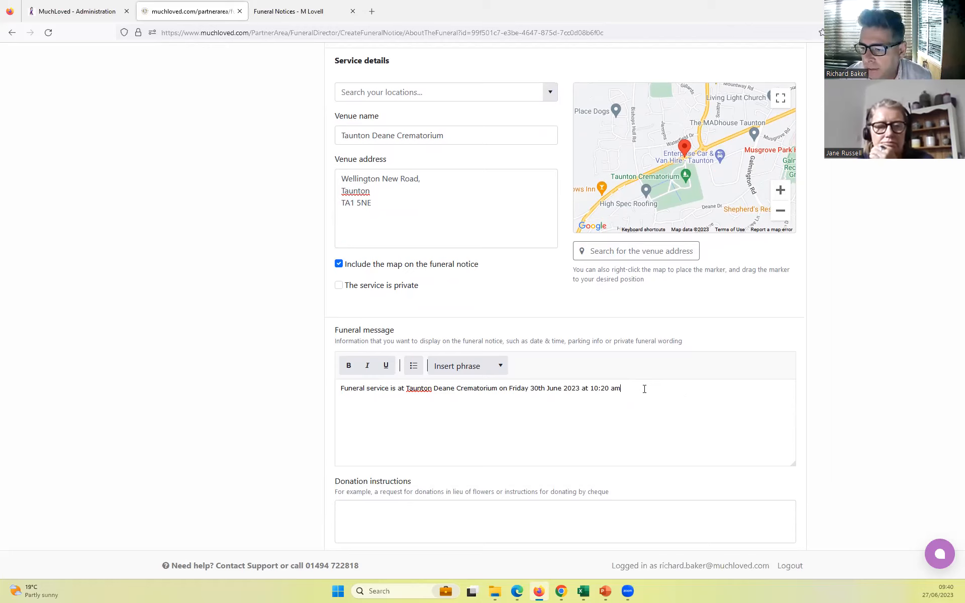
key(Return)
text(Clothing)
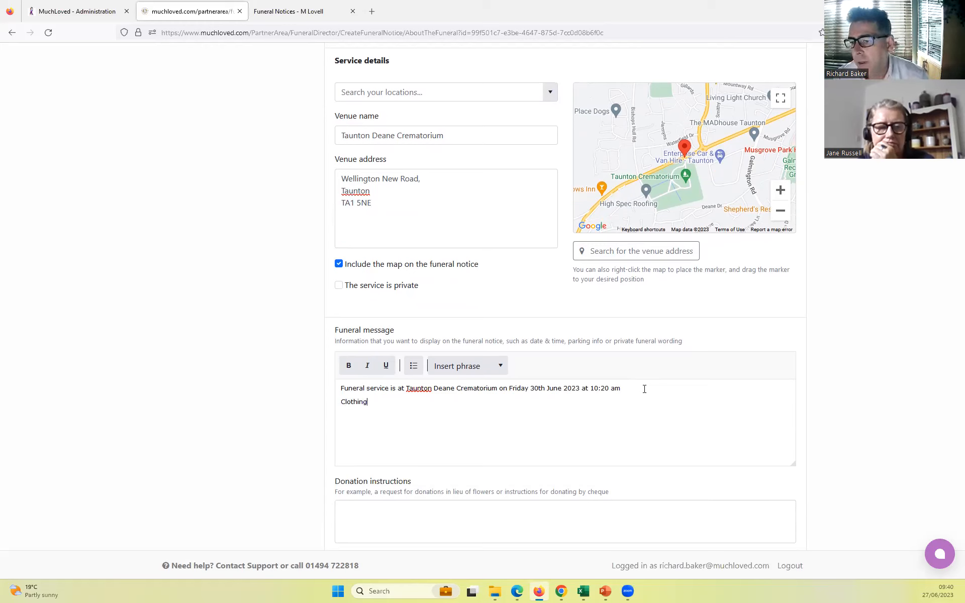
key(Return)
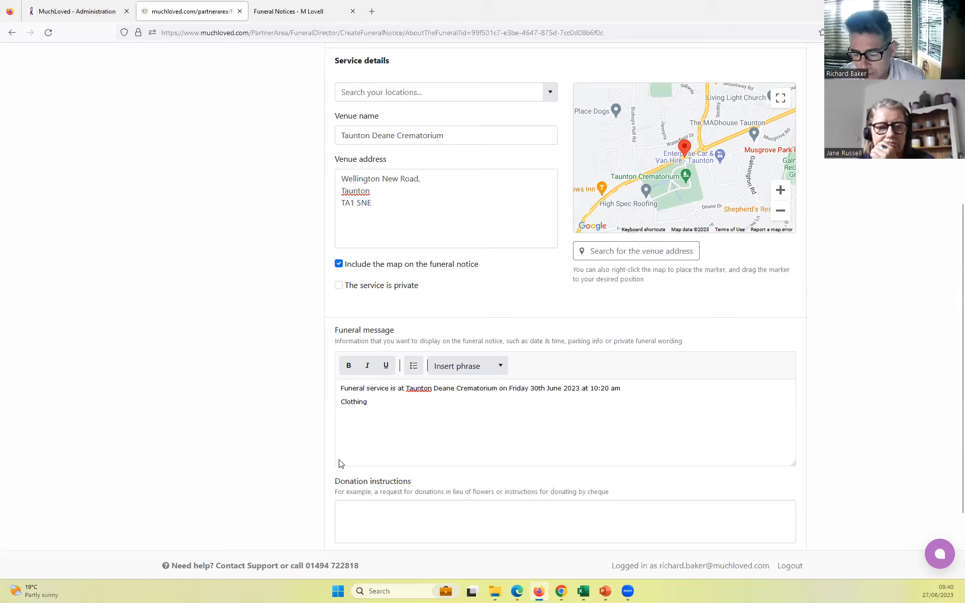
text(www.)
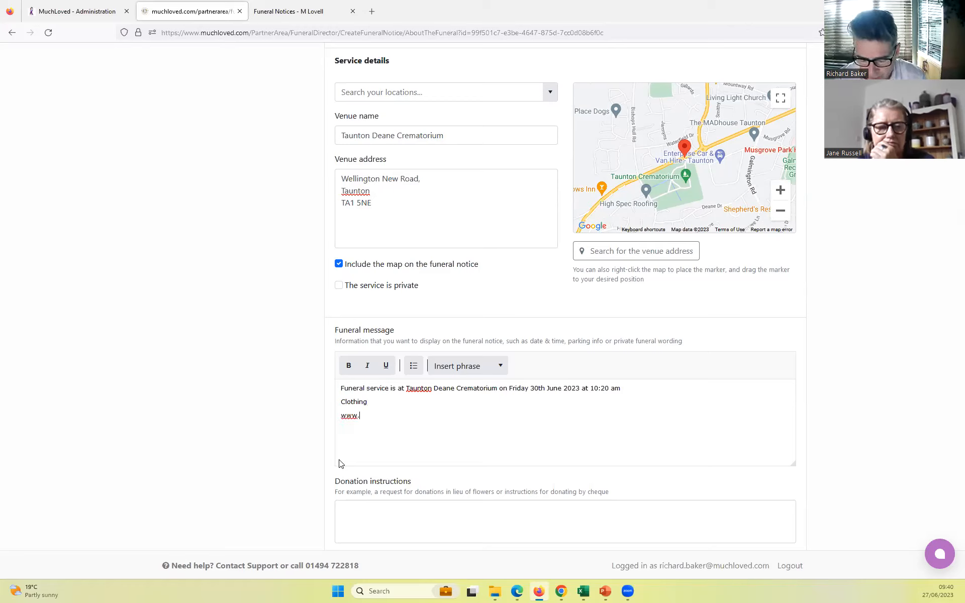
text(obitu)
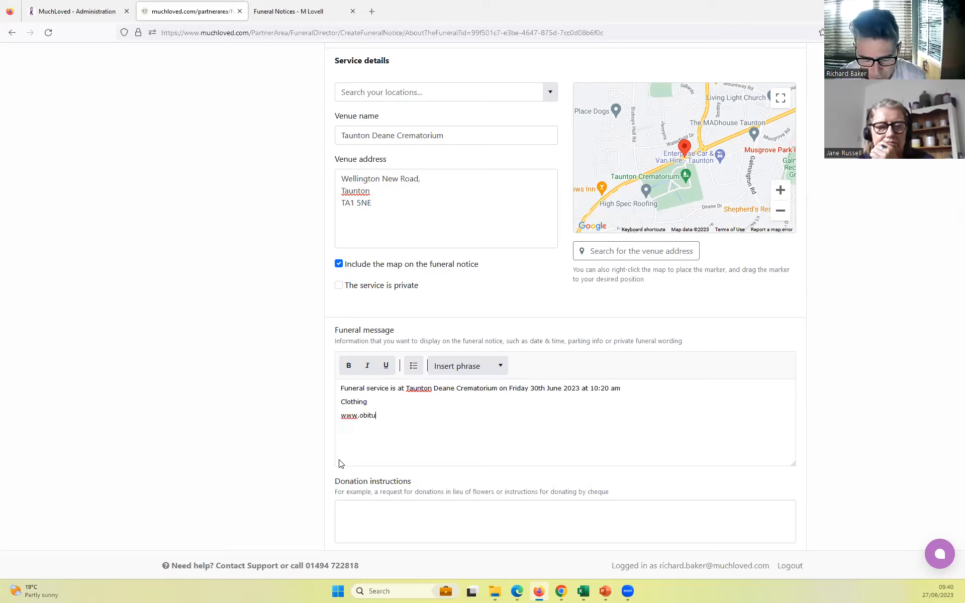
text(s.com)
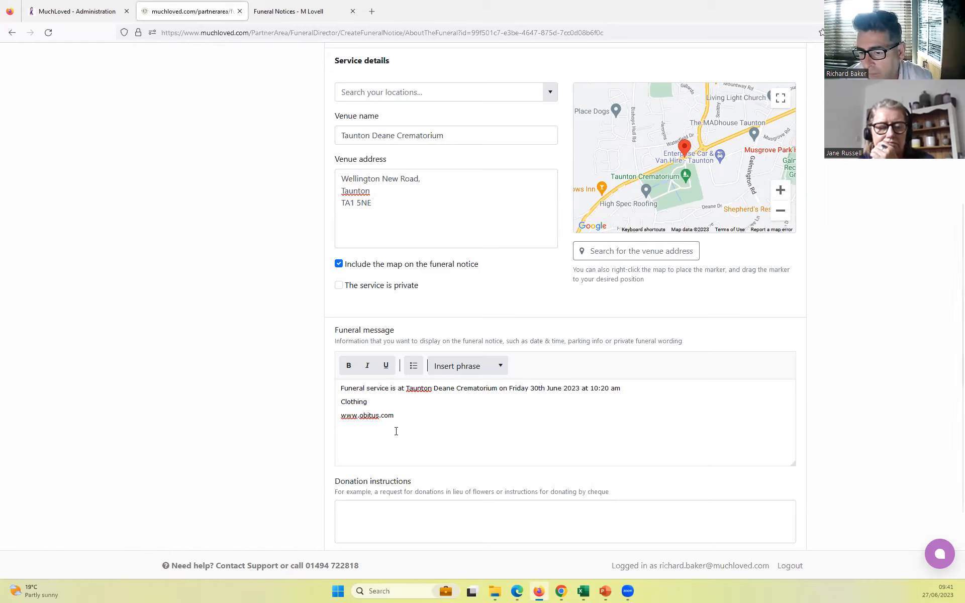
key(Return)
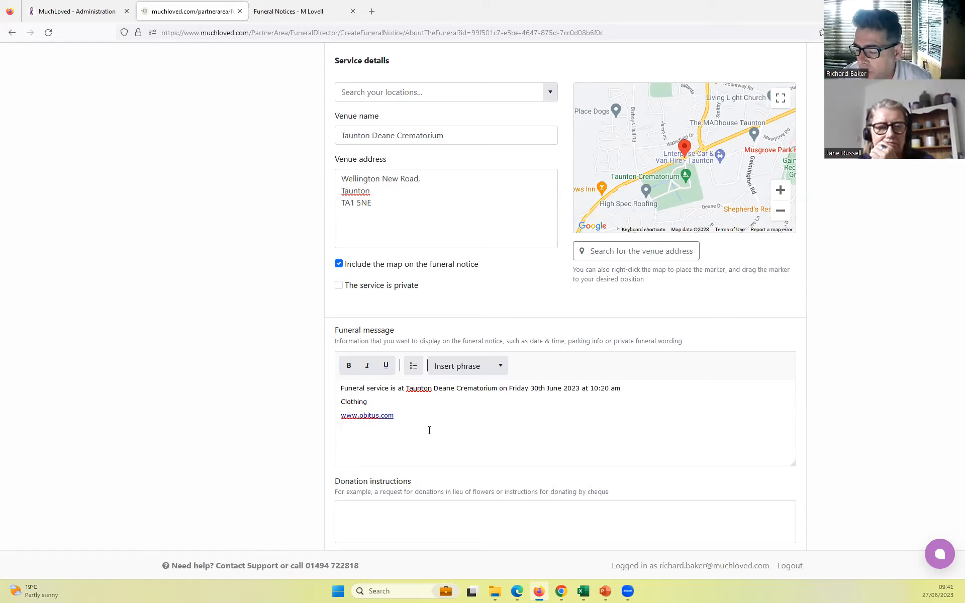
- Enter donation instructions requesting family flowers only, with online donations to the deceased's chosen charity
scroll(425, 425, down, 2)
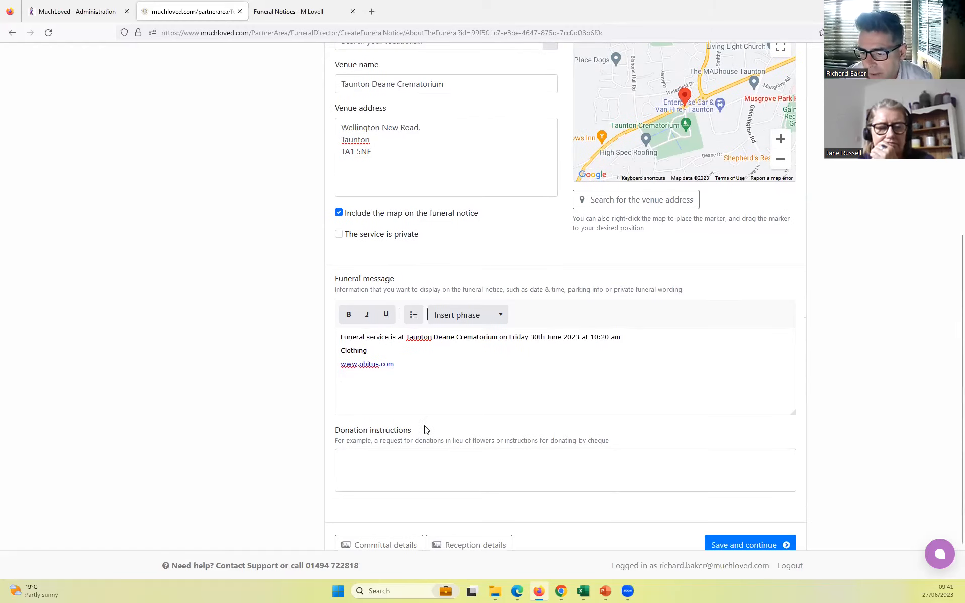
click(370, 424)
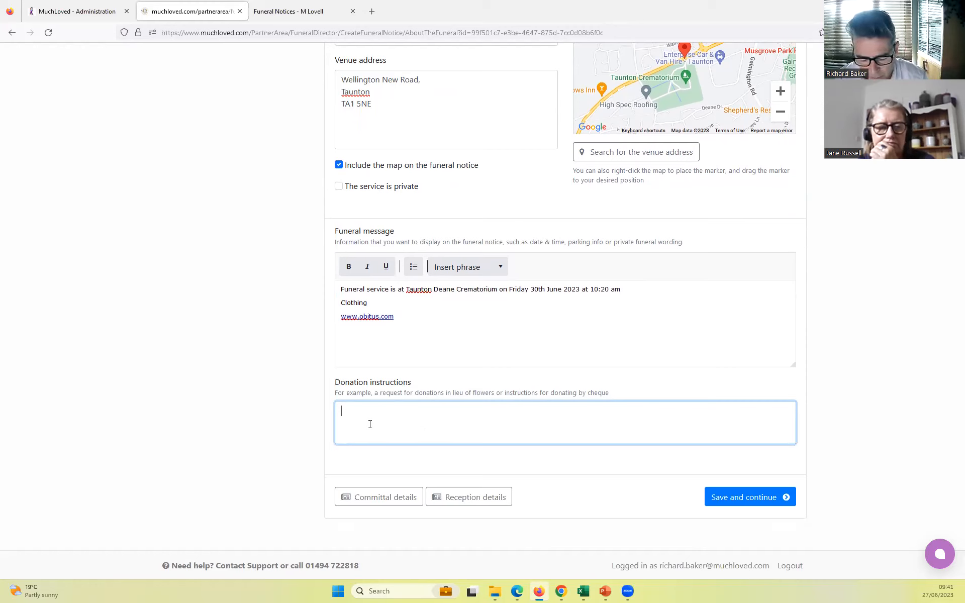
text(F)
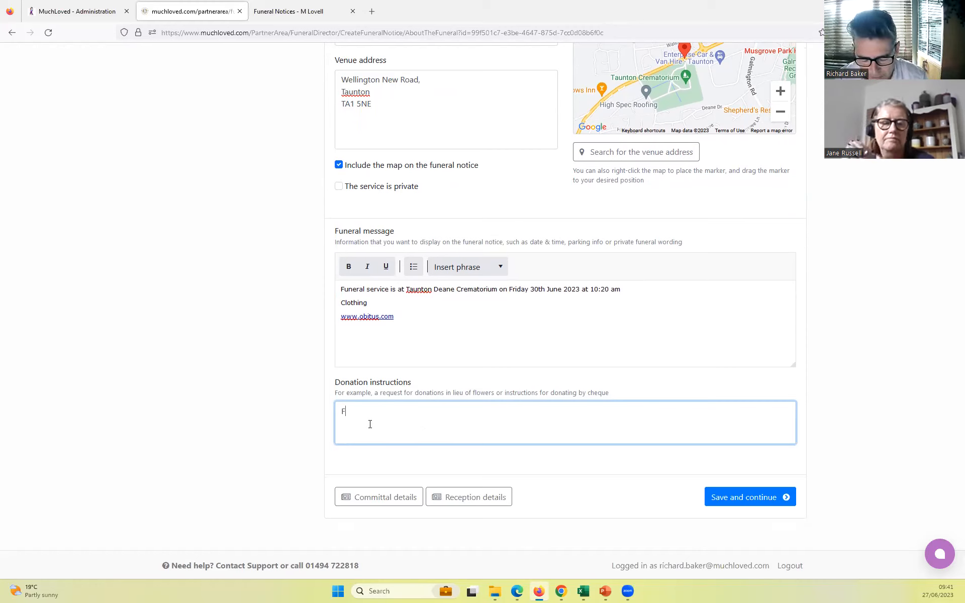
text(amily flow)
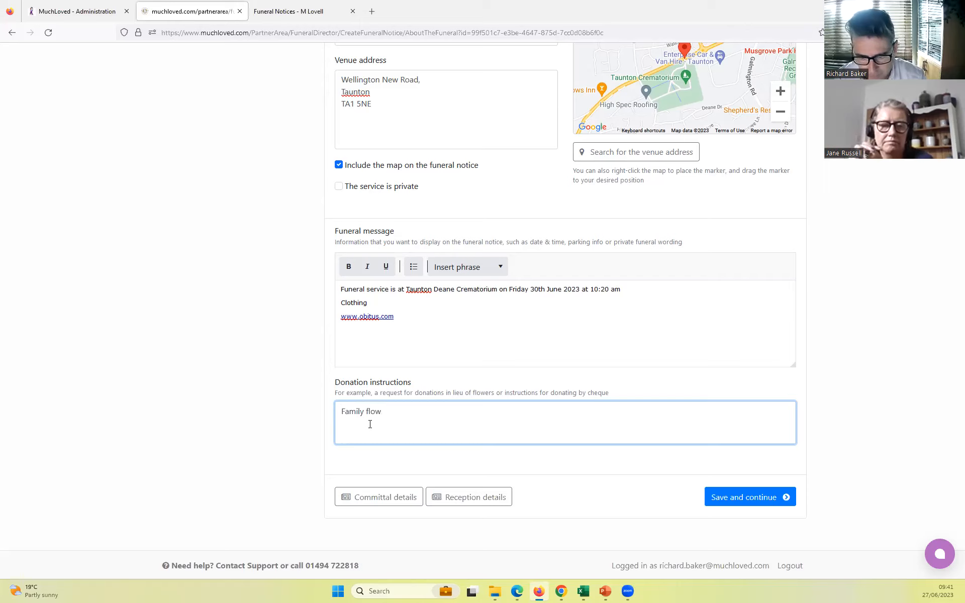
text(ers only, )
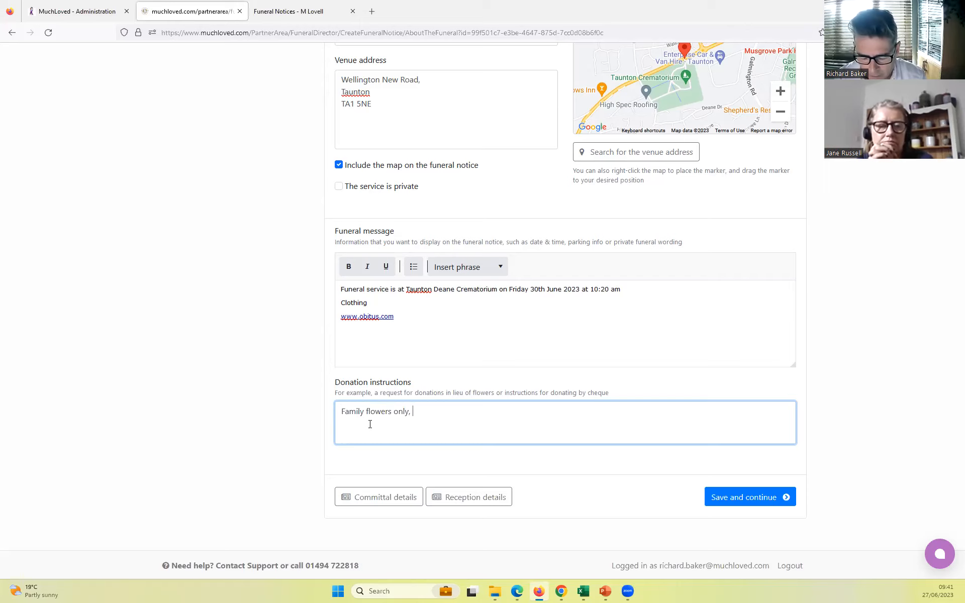
text(online don)
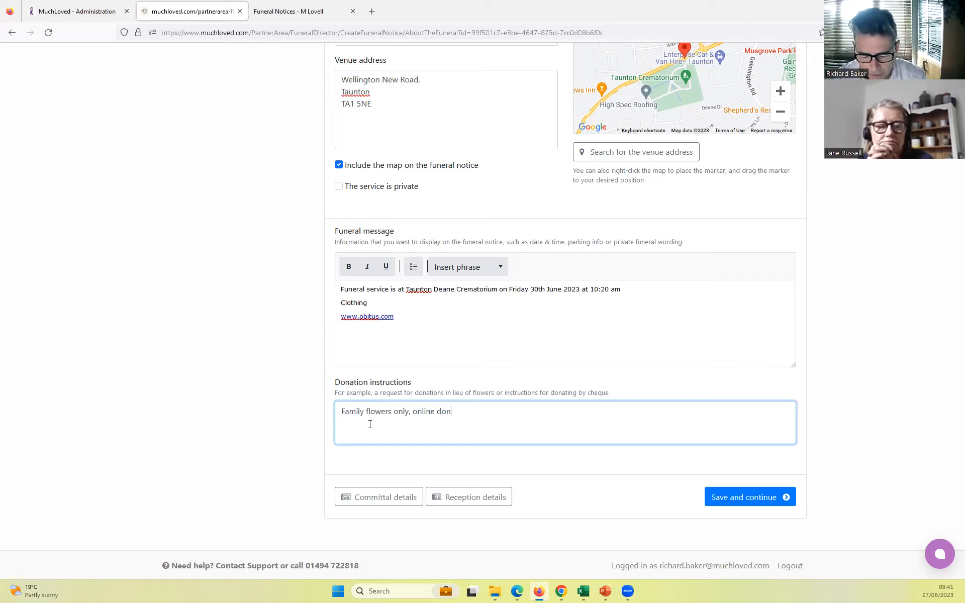
text(ations to Ryan)
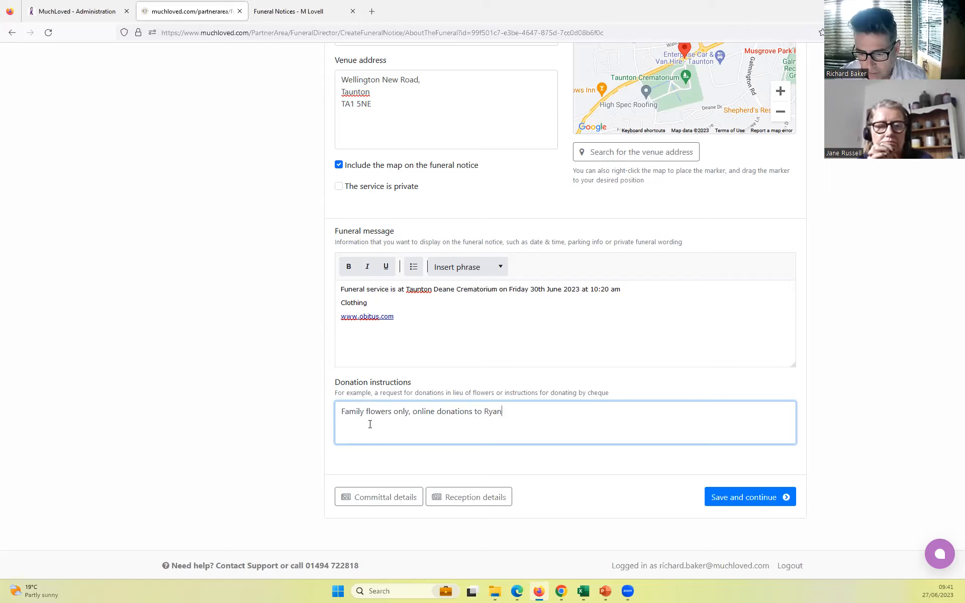
text('s ch)
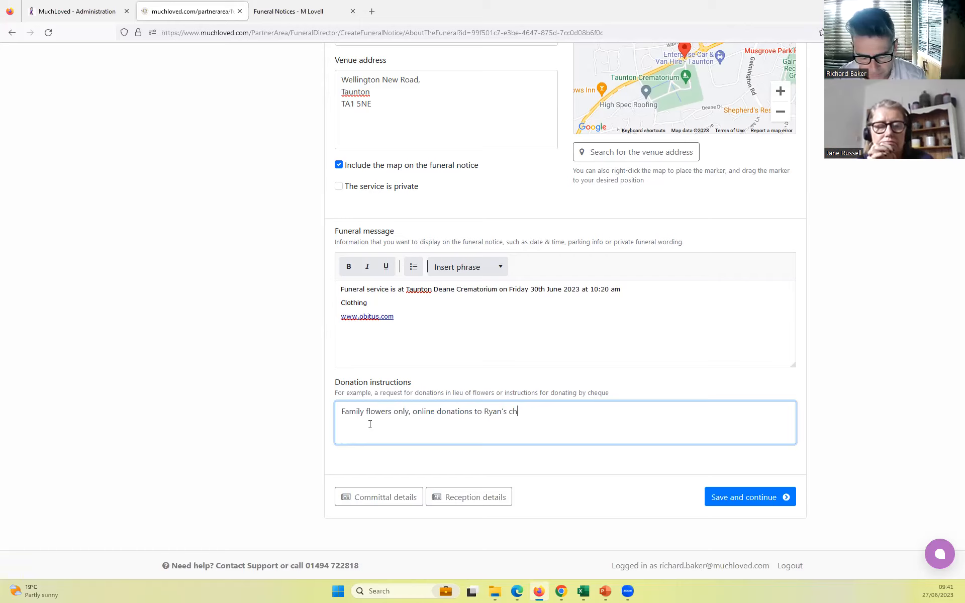
text(osen chrit)
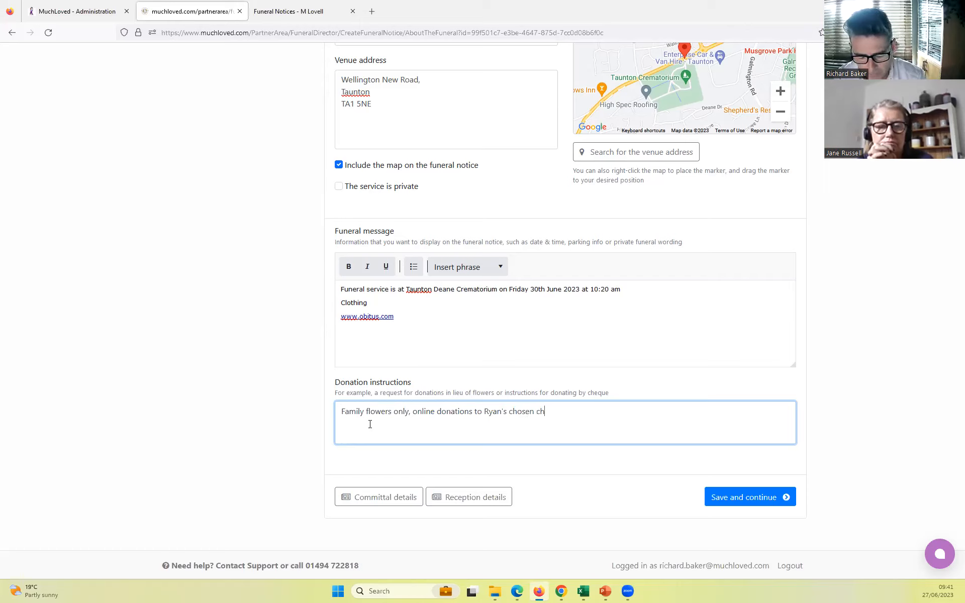
key(BackSpace)
key(BackSpace)
key(BackSpace)
text(artiy)
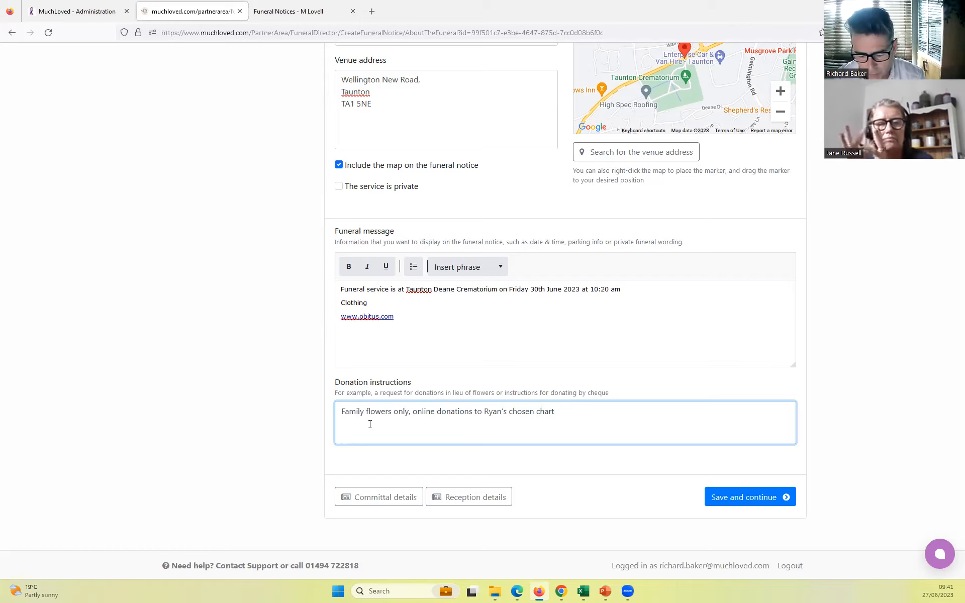
key(BackSpace)
text(ity)
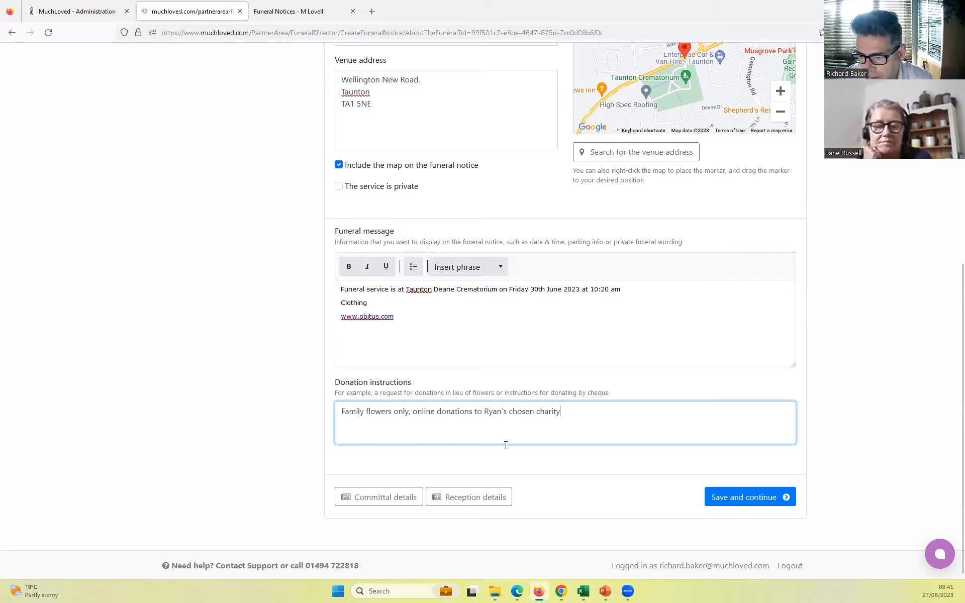
- Review the optional committal details form and the reception details form, leaving both without saving anything
scroll(503, 444, up, 1)
scroll(504, 444, up, 1)
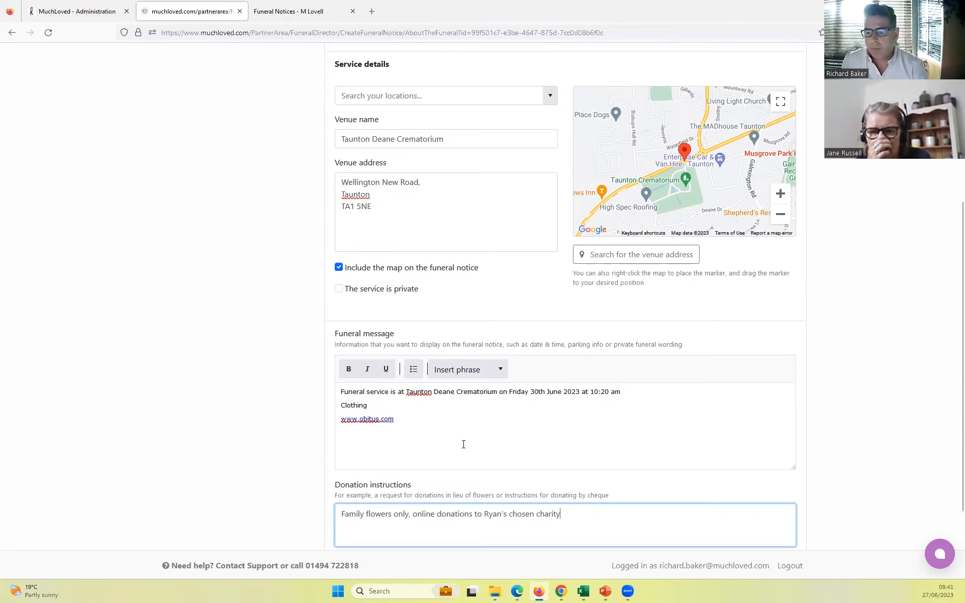
scroll(464, 447, down, 2)
scroll(446, 473, up, 2)
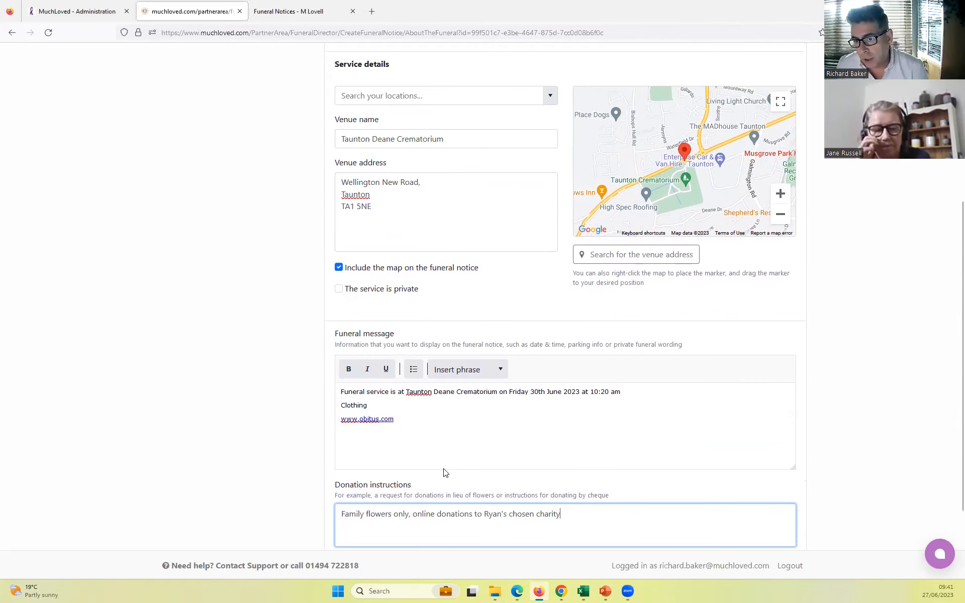
scroll(444, 472, down, 2)
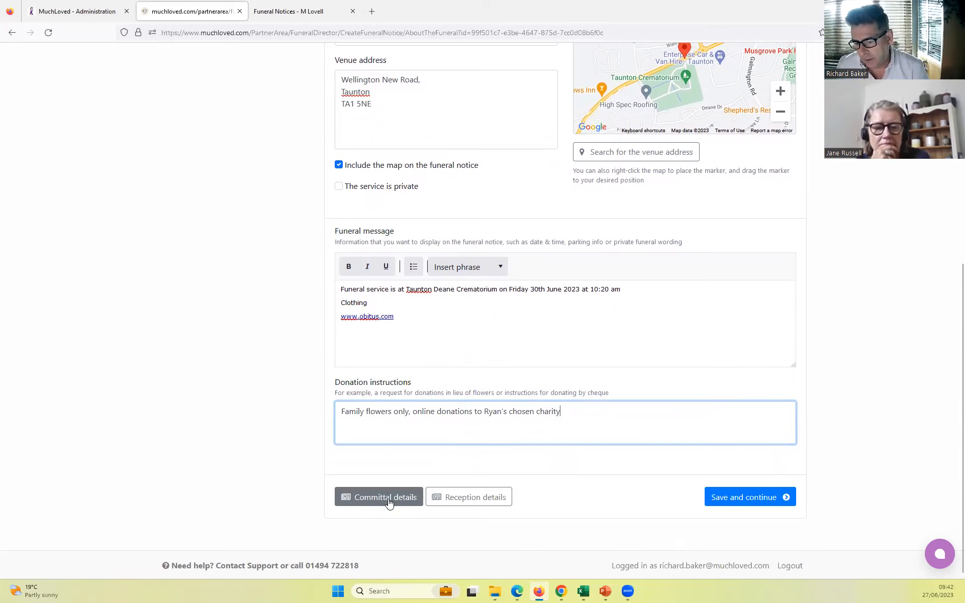
click(389, 503)
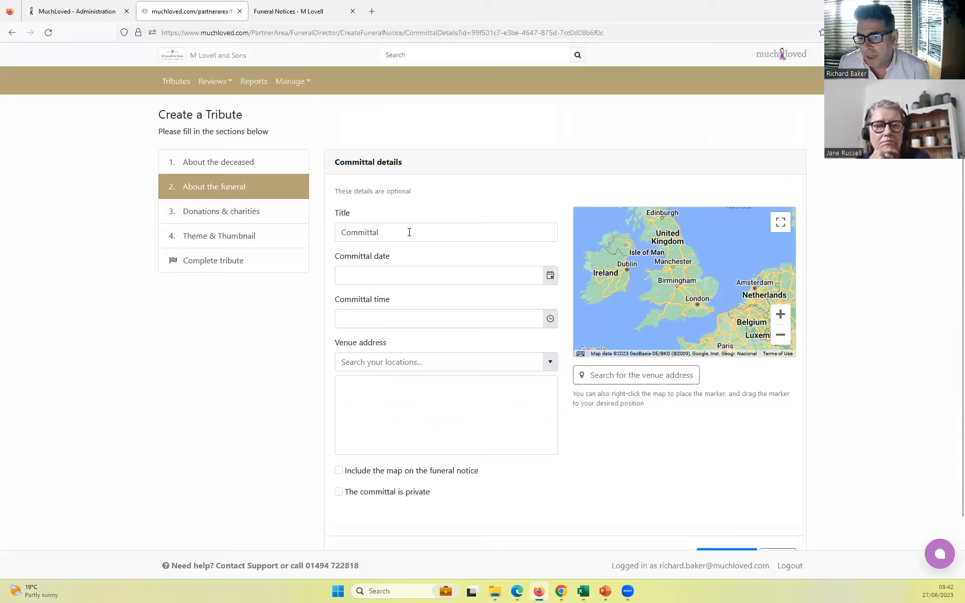
drag(409, 232, 327, 231)
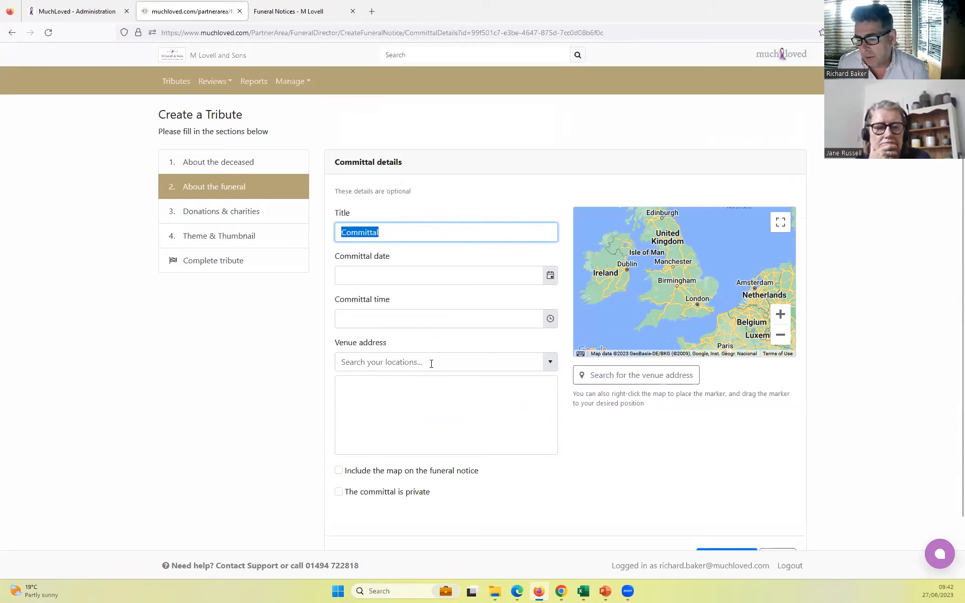
scroll(443, 405, down, 1)
scroll(443, 405, down, 1)
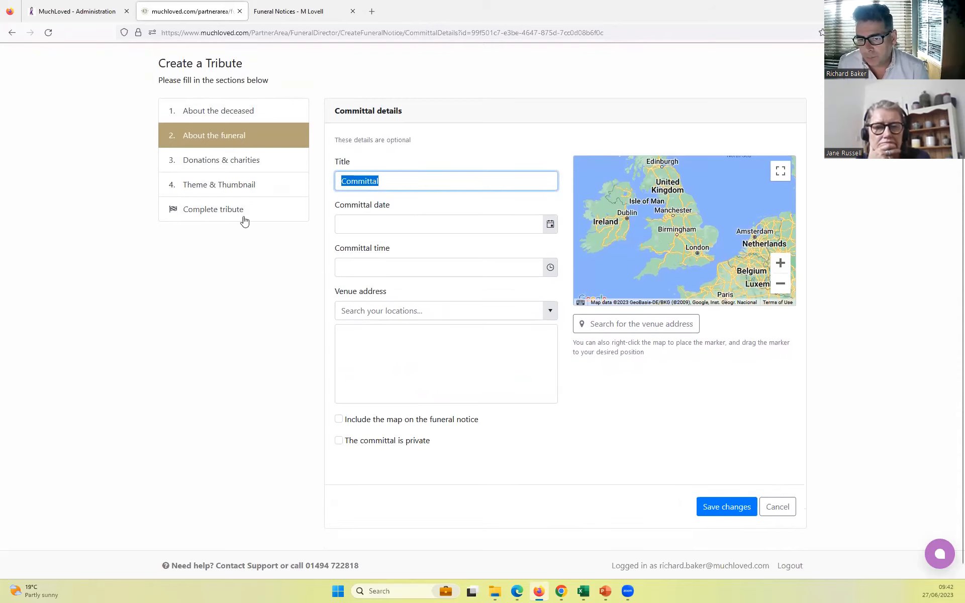
click(11, 33)
click(469, 497)
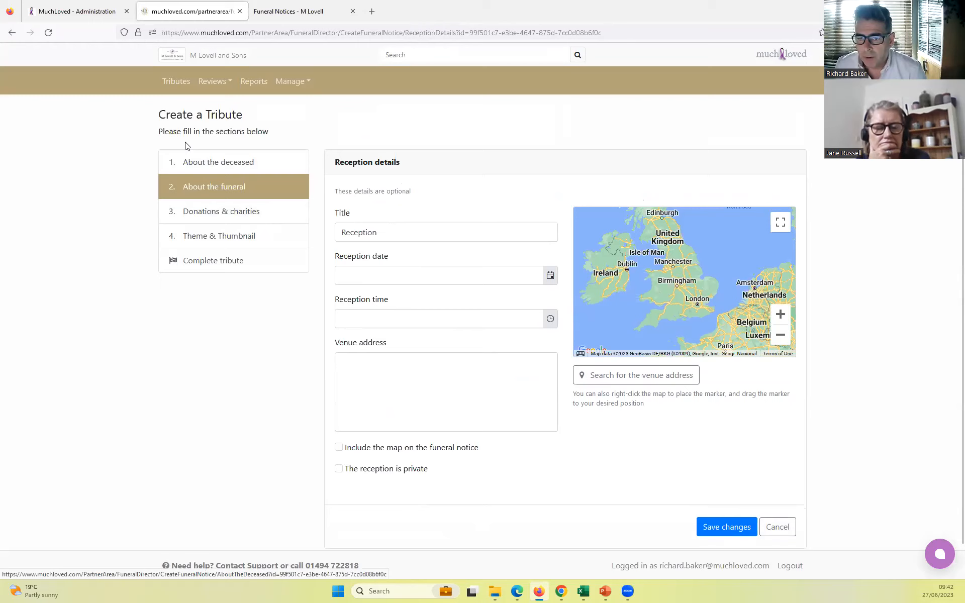
click(774, 532)
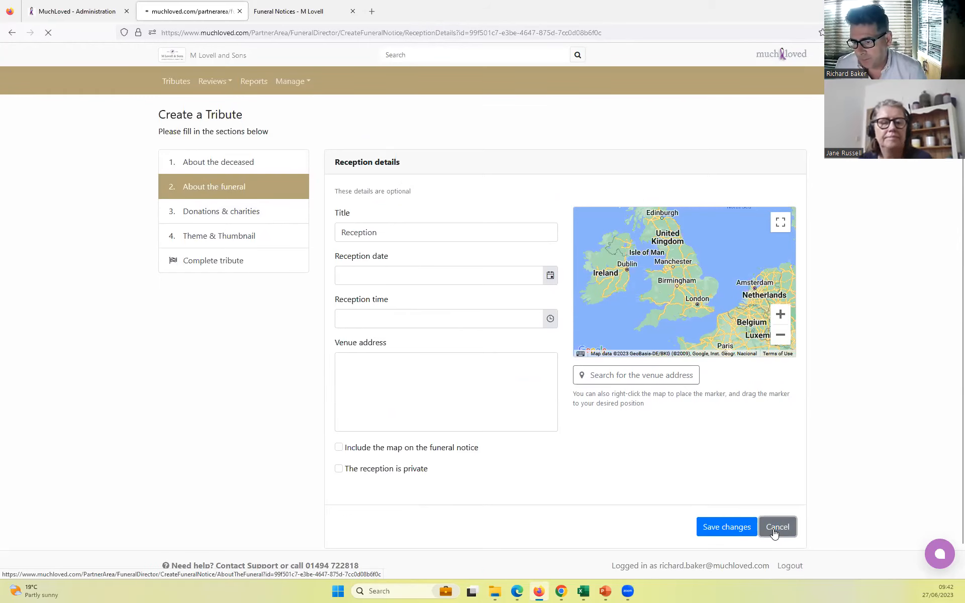
- Save the funeral details and continue to the donations and charities section
scroll(407, 434, down, 1)
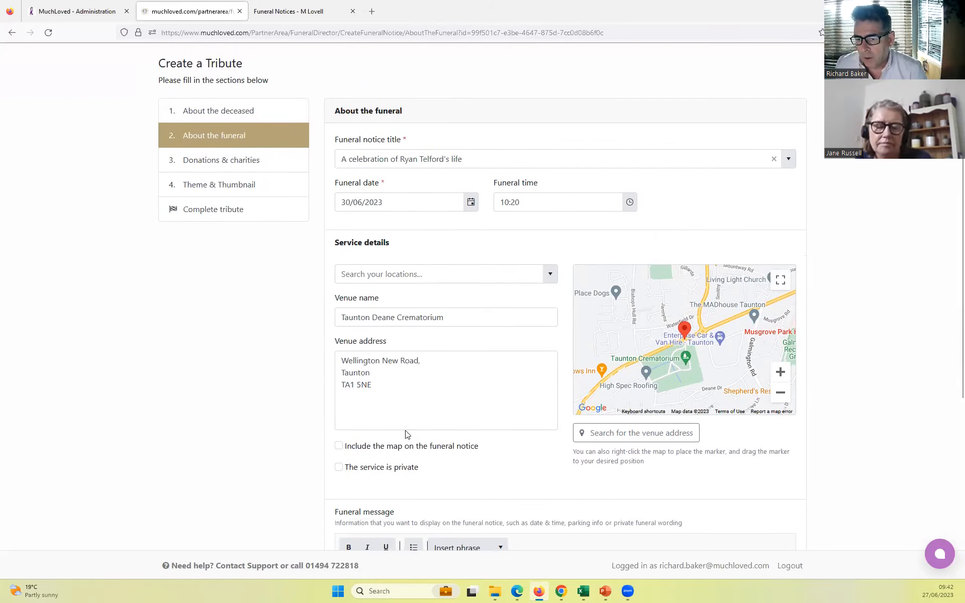
scroll(412, 402, down, 1)
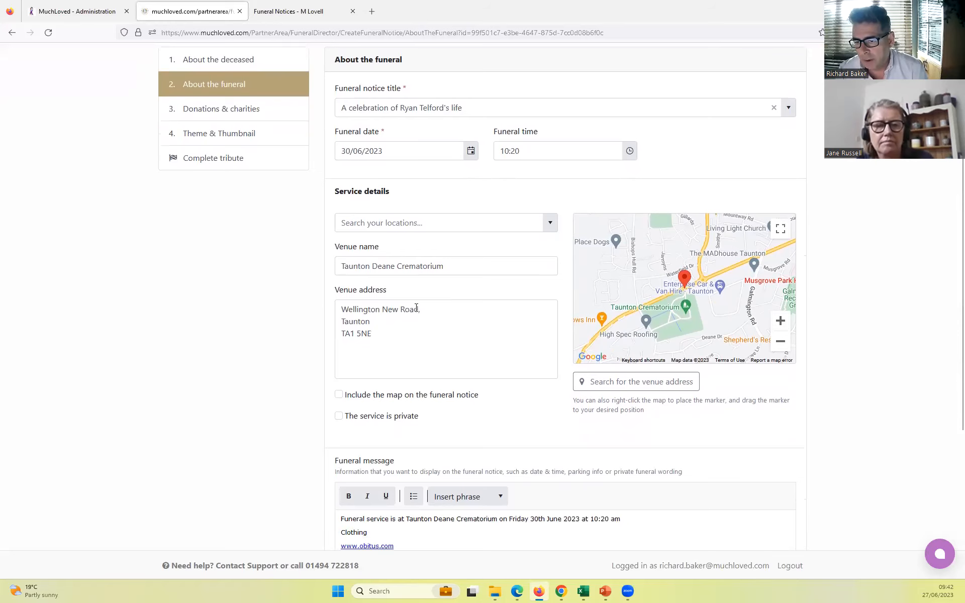
scroll(416, 308, down, 5)
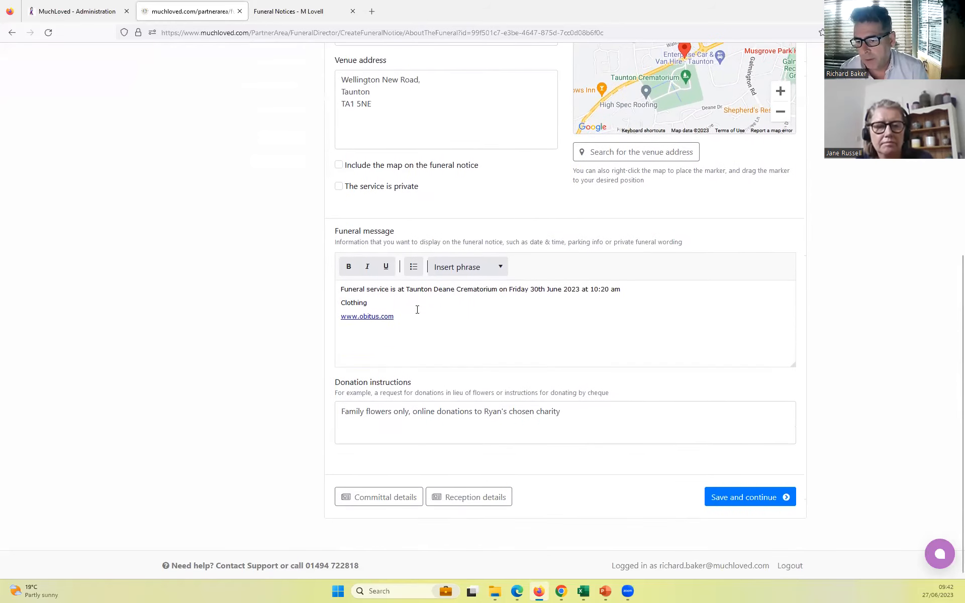
click(747, 497)
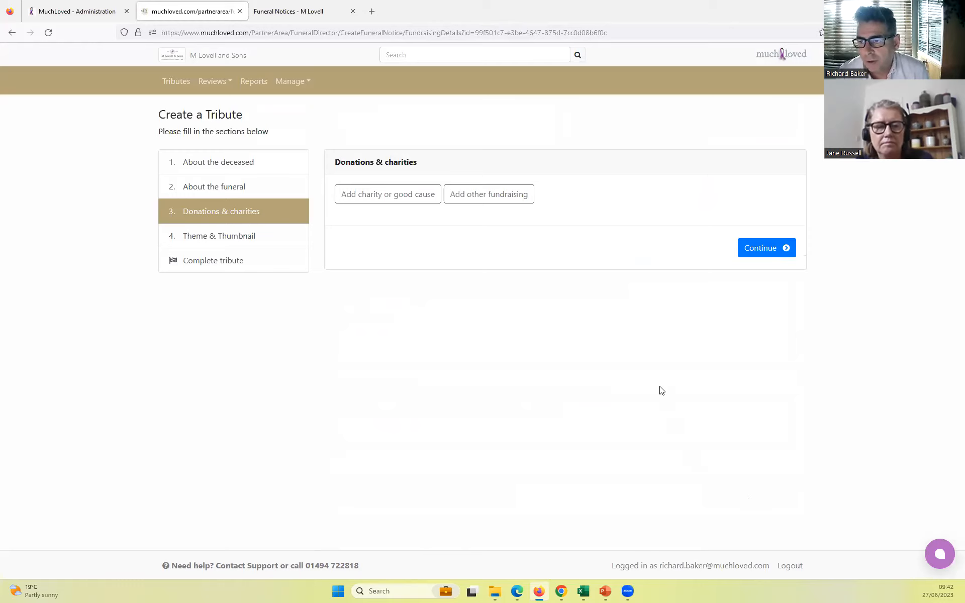
- Search the charities and good causes for "british h" and look through the matches
click(377, 195)
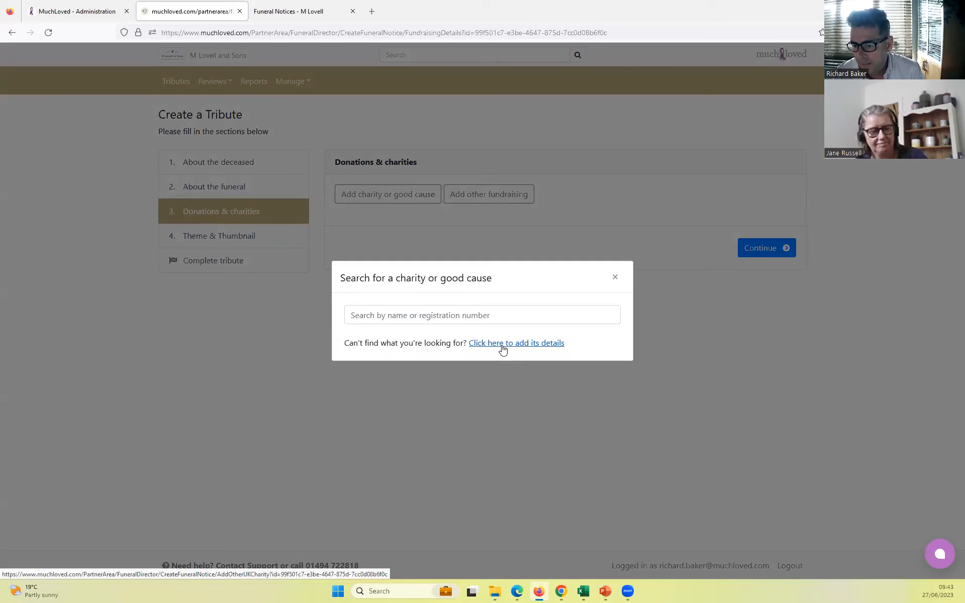
click(617, 279)
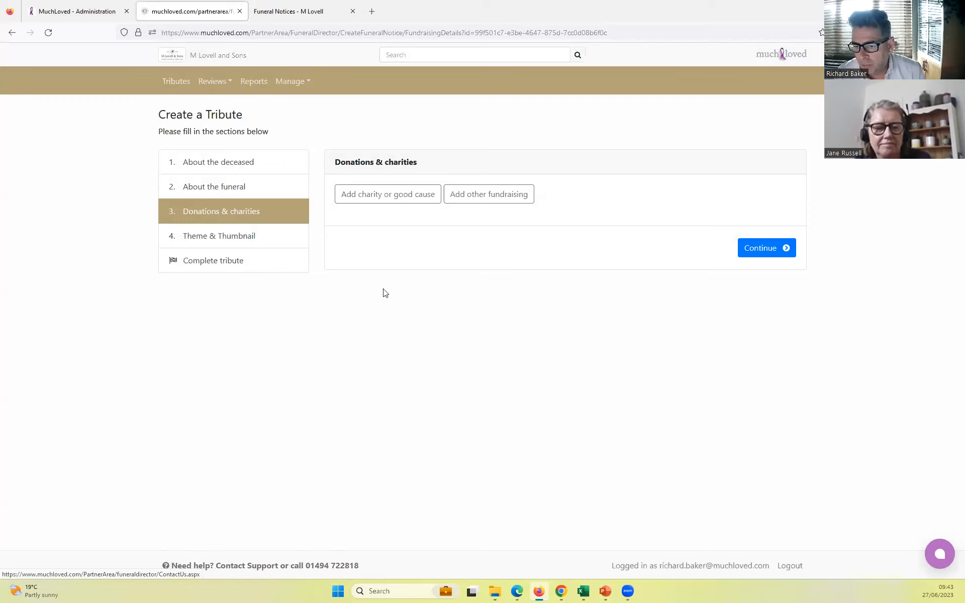
click(374, 195)
click(387, 315)
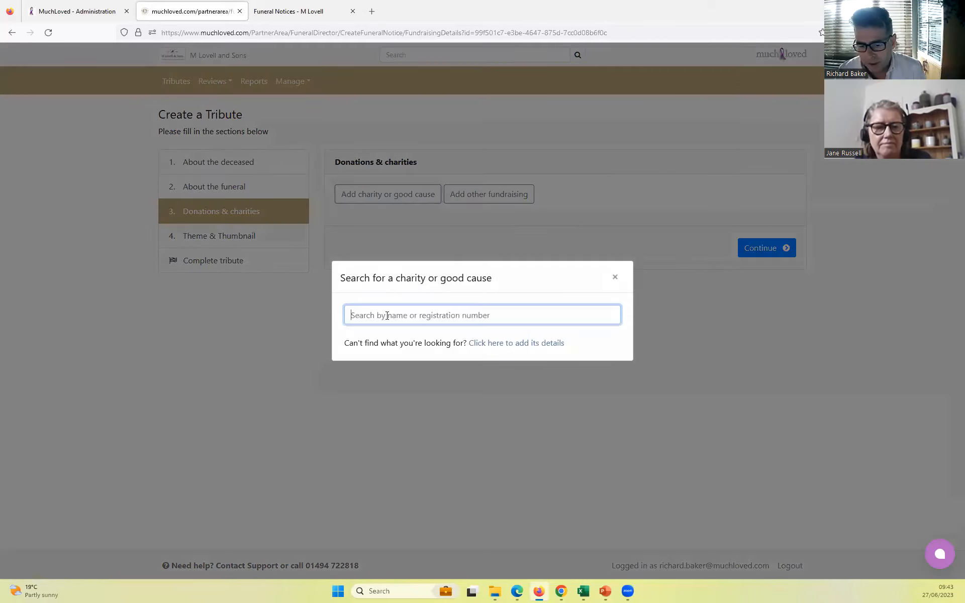
text(briti)
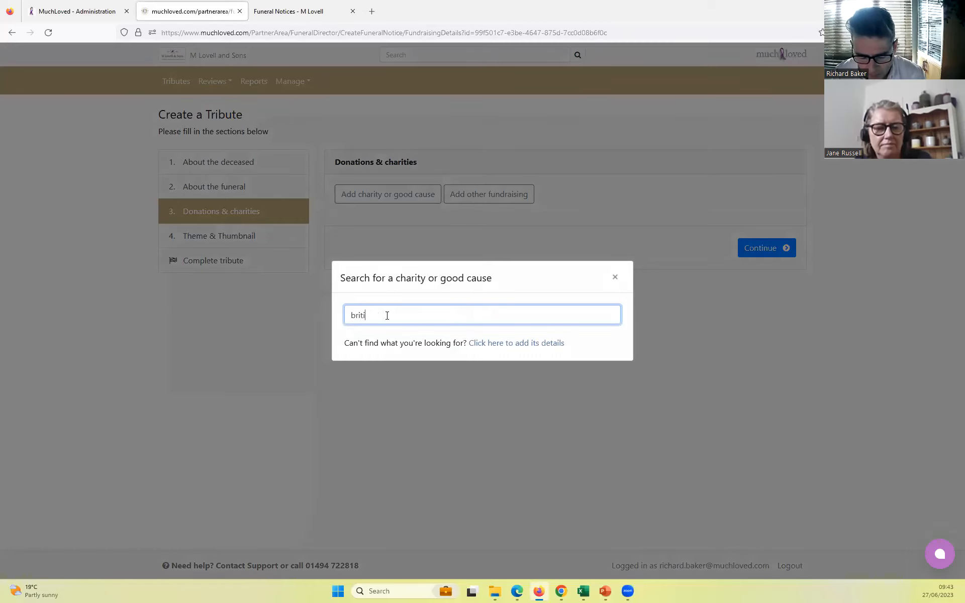
text(sh h)
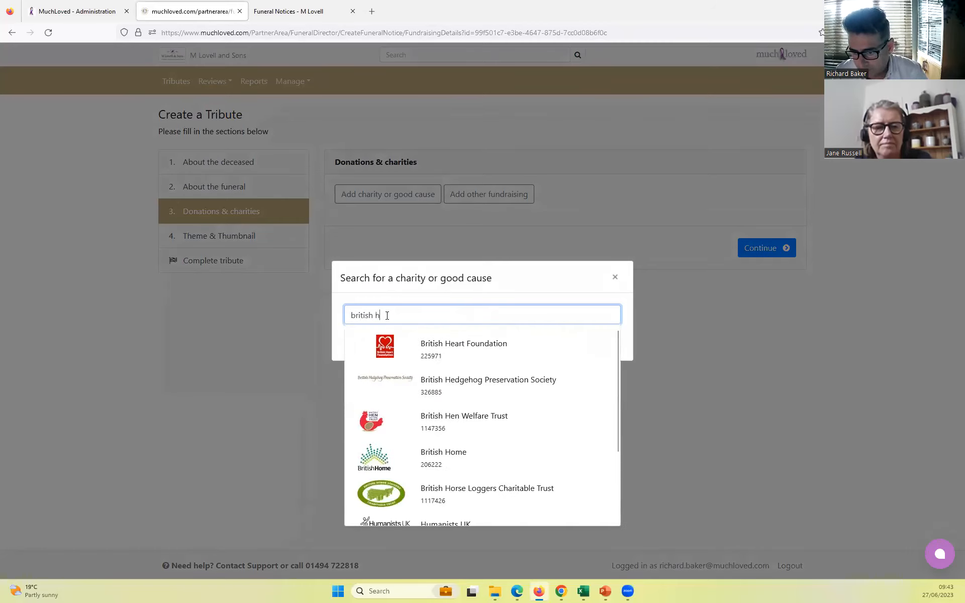
scroll(470, 367, down, 2)
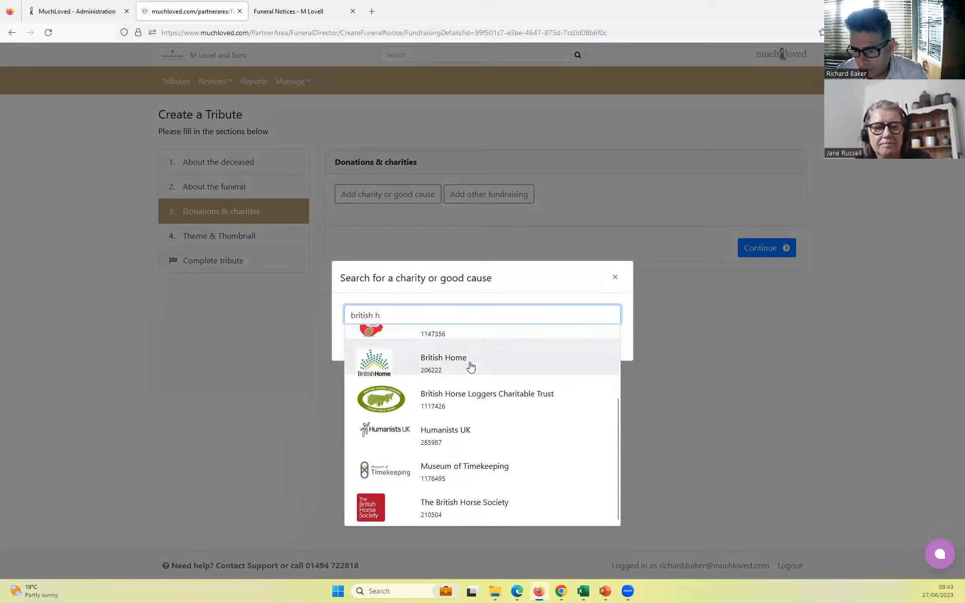
scroll(471, 367, up, 2)
- Replace the charity search with "acss" and add ACSS DEMO to the tribute
drag(439, 313, 241, 316)
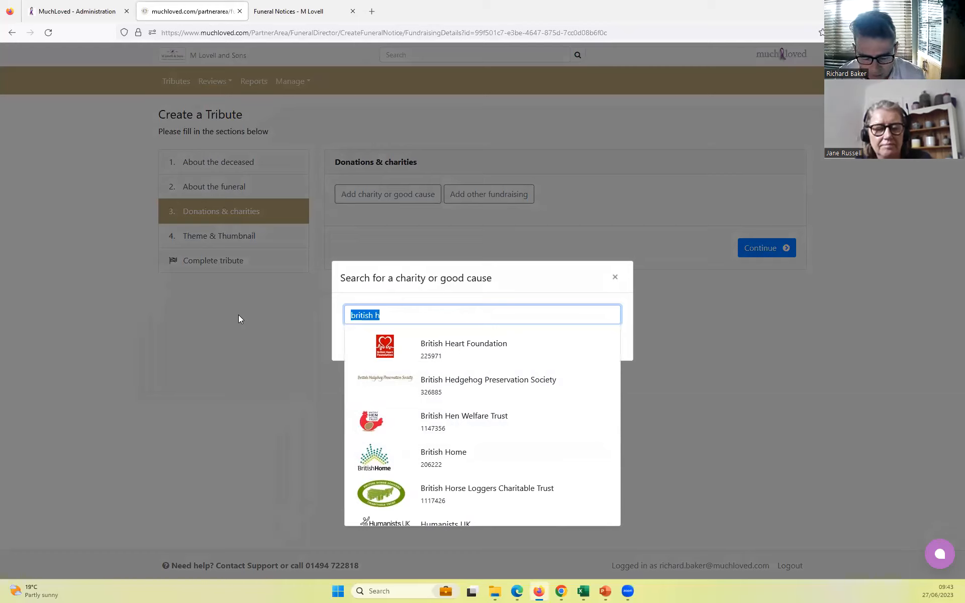
text(a)
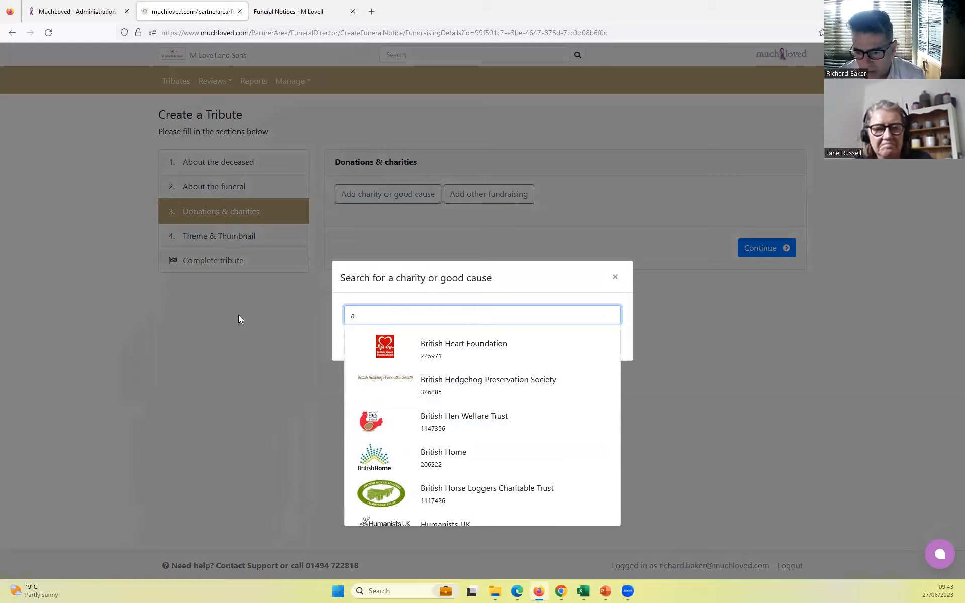
text(css)
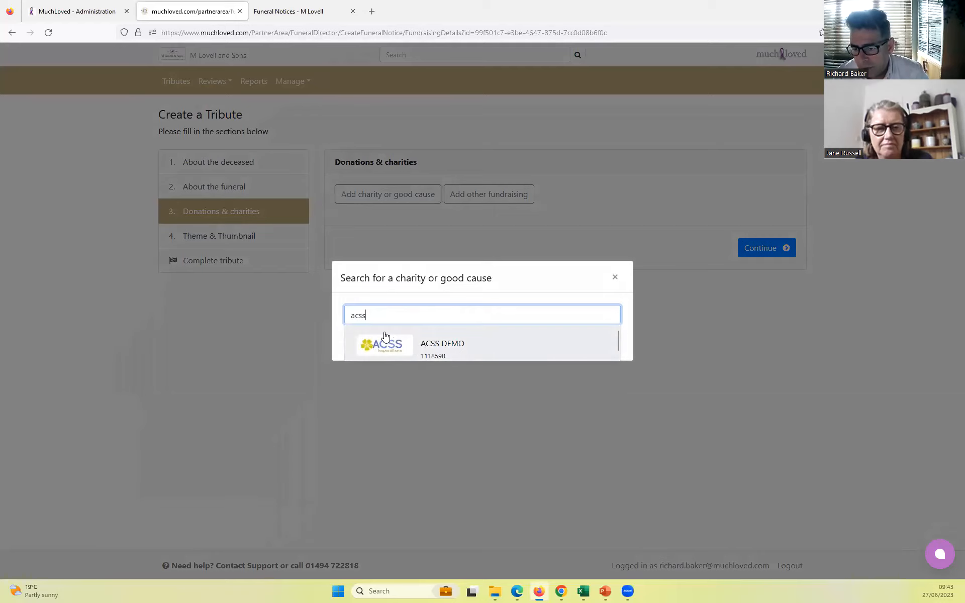
click(428, 346)
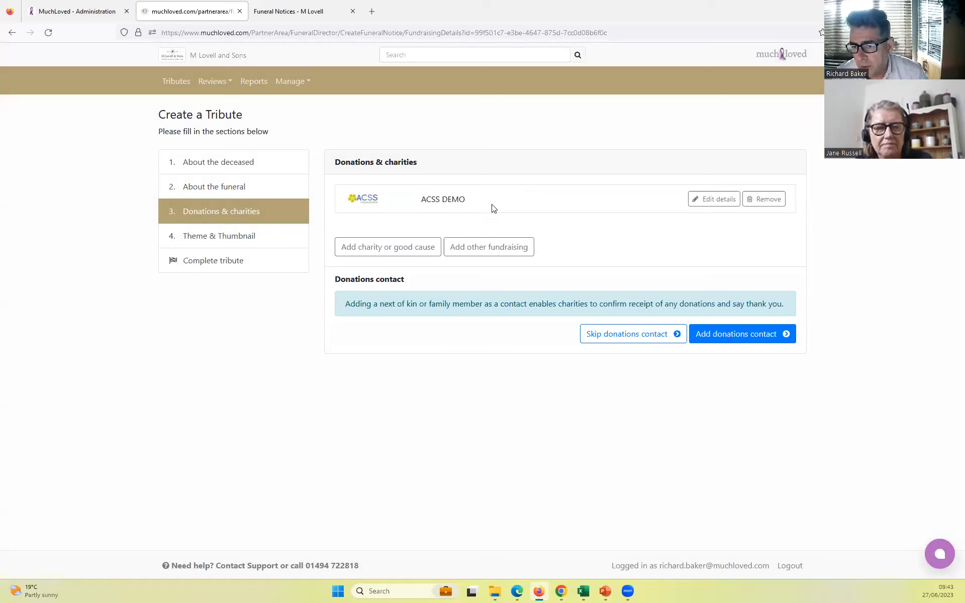
- Open the search for another charity or good cause and close it without choosing one
click(400, 249)
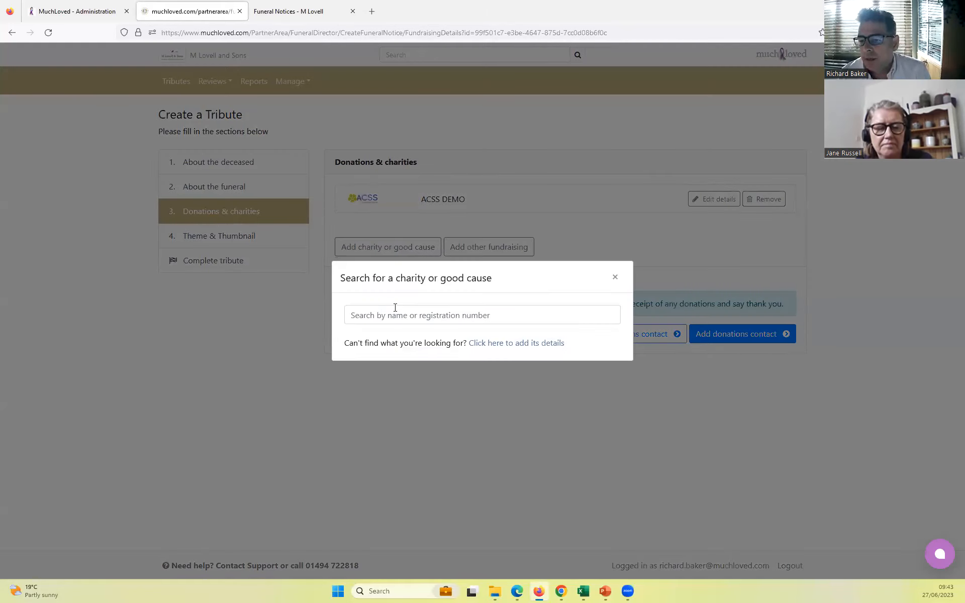
click(614, 280)
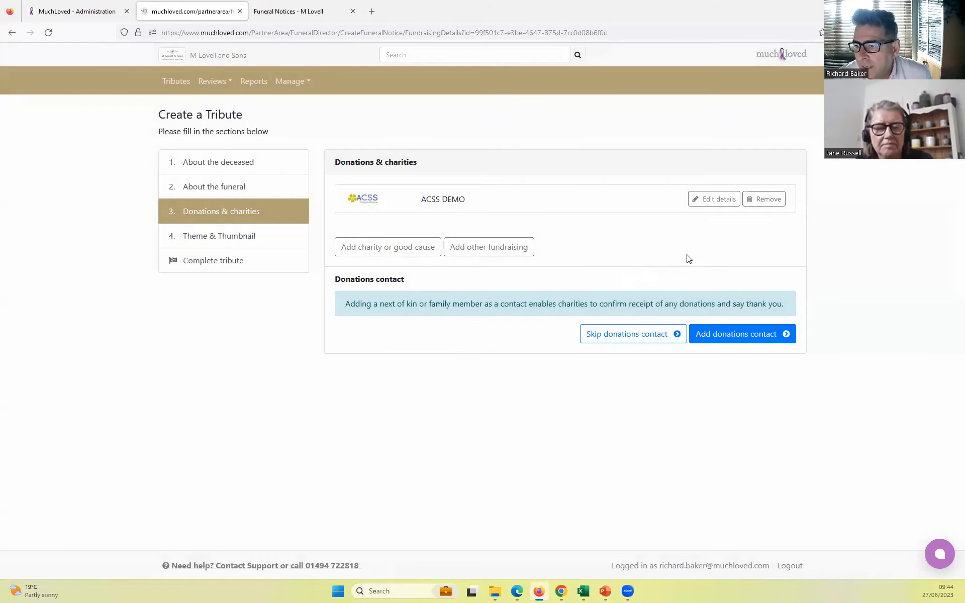
- Look over the ACSS DEMO charity details and the other fundraising form, leaving both without entering anything
click(720, 199)
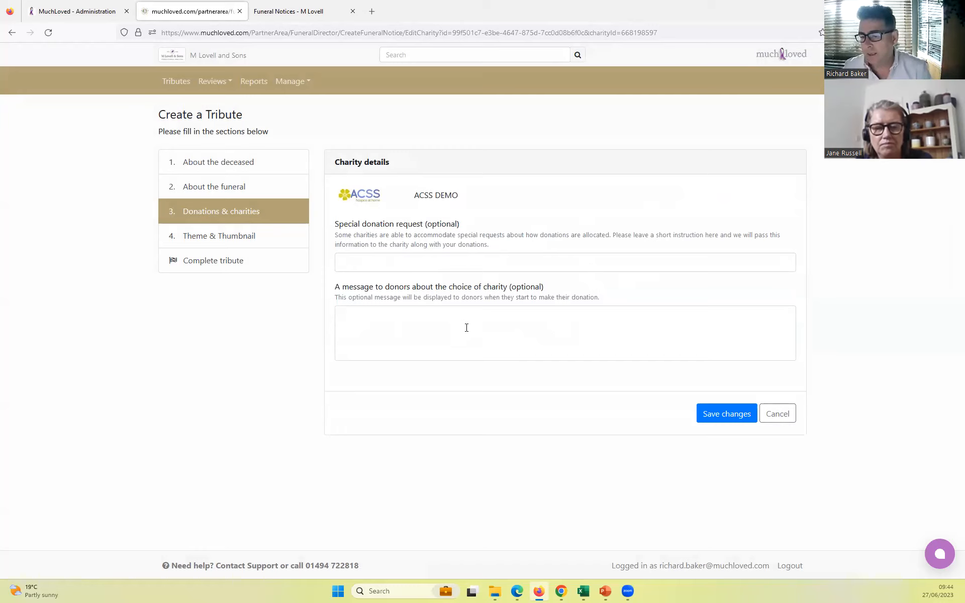
click(782, 415)
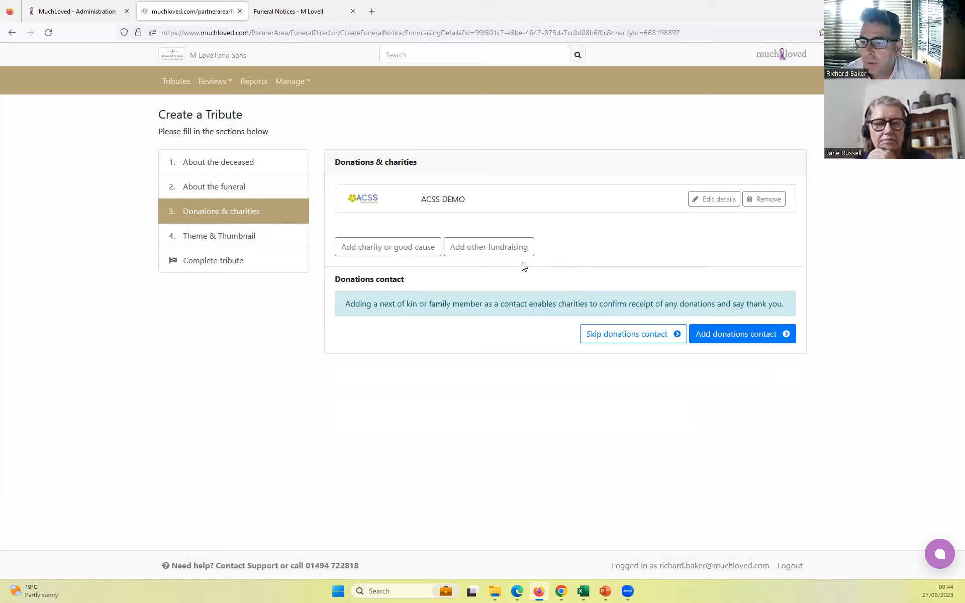
click(485, 251)
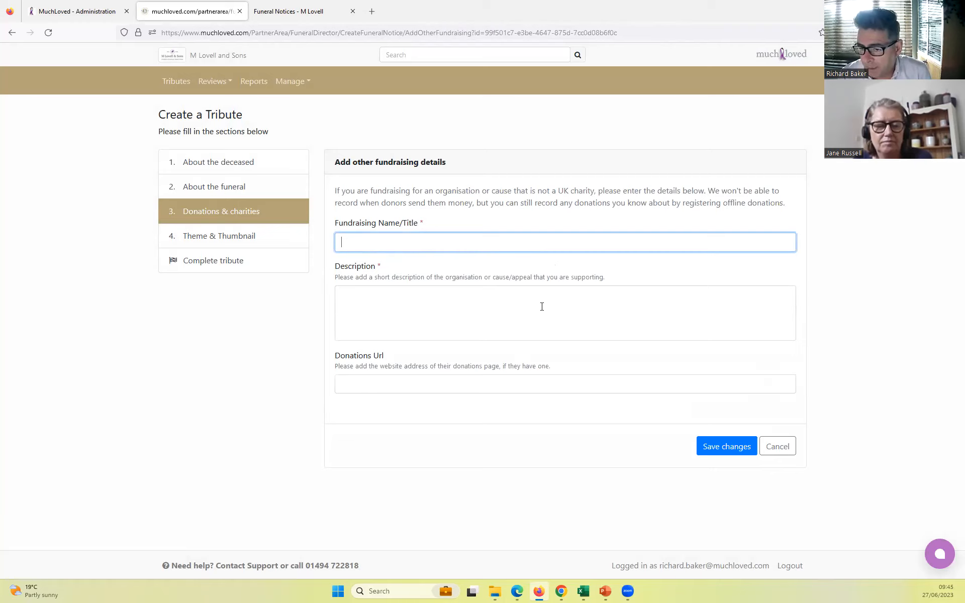
click(357, 385)
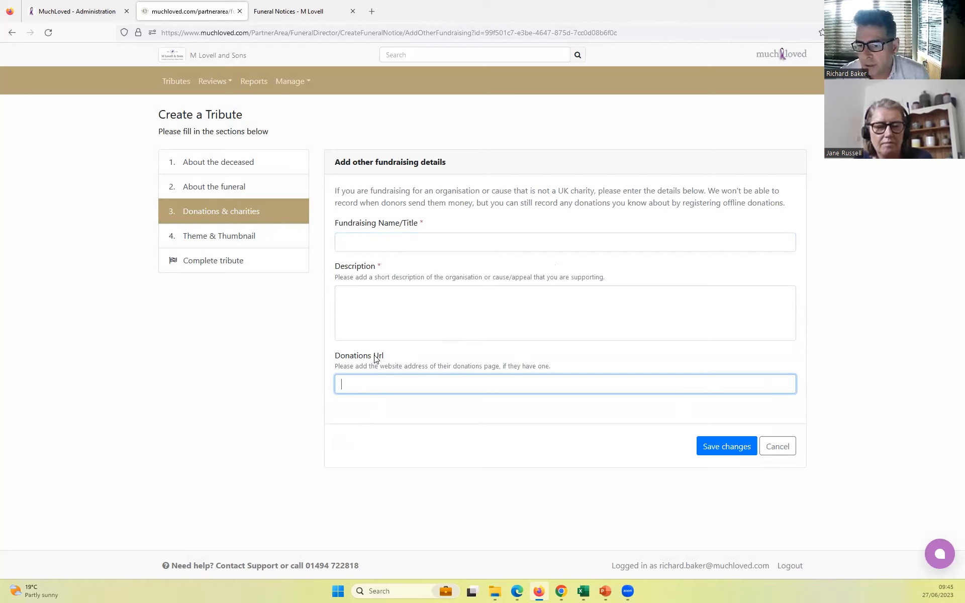
click(778, 449)
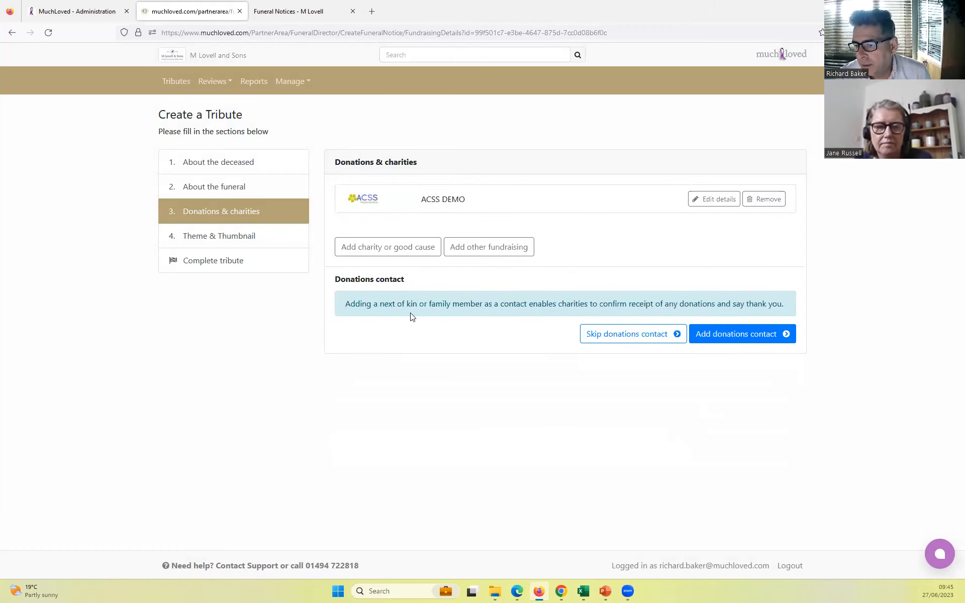
- Look over the donations contact form with its tribute owner option enabled, and skip adding a donations contact
drag(346, 303, 533, 305)
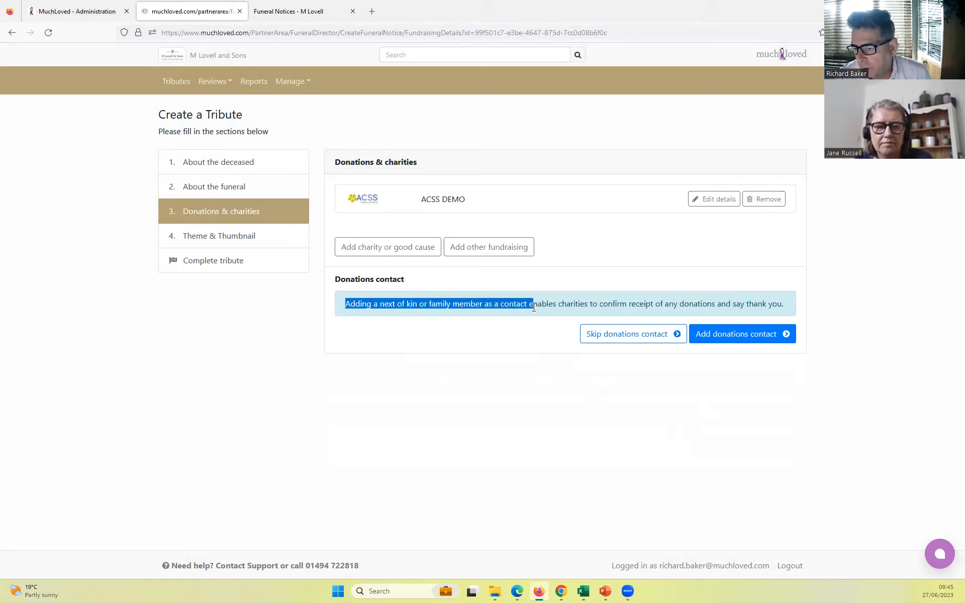
click(507, 347)
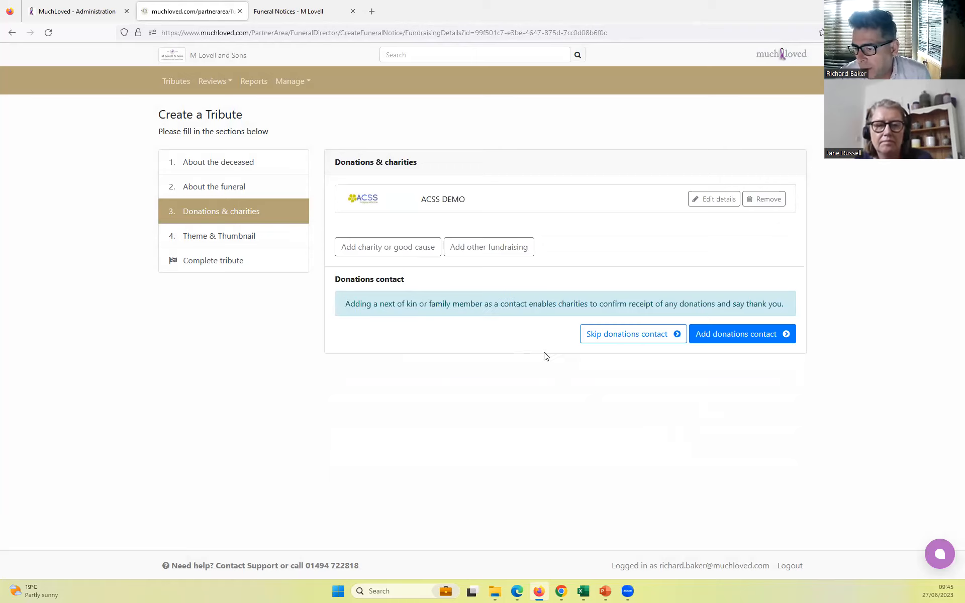
click(737, 338)
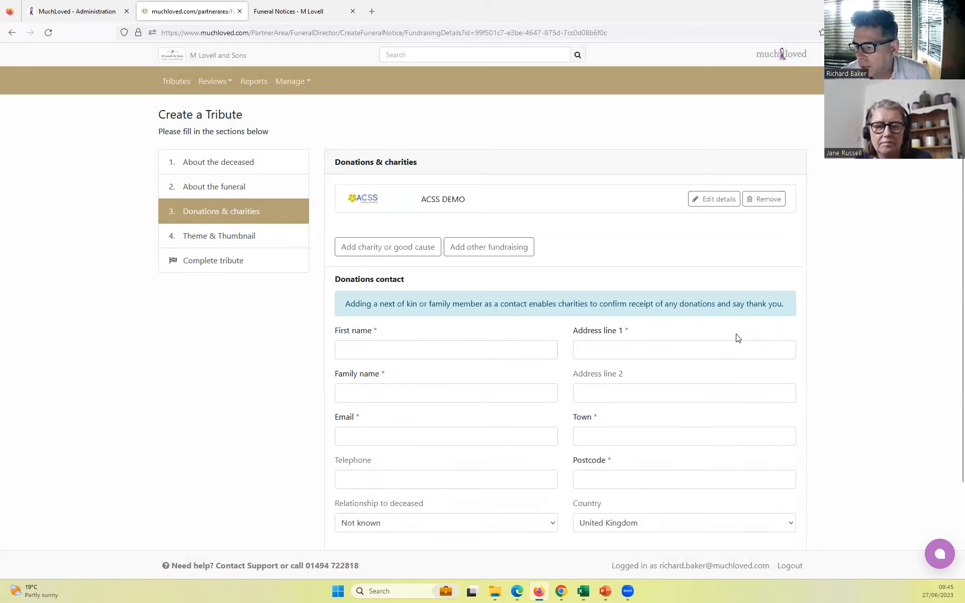
scroll(737, 338, down, 2)
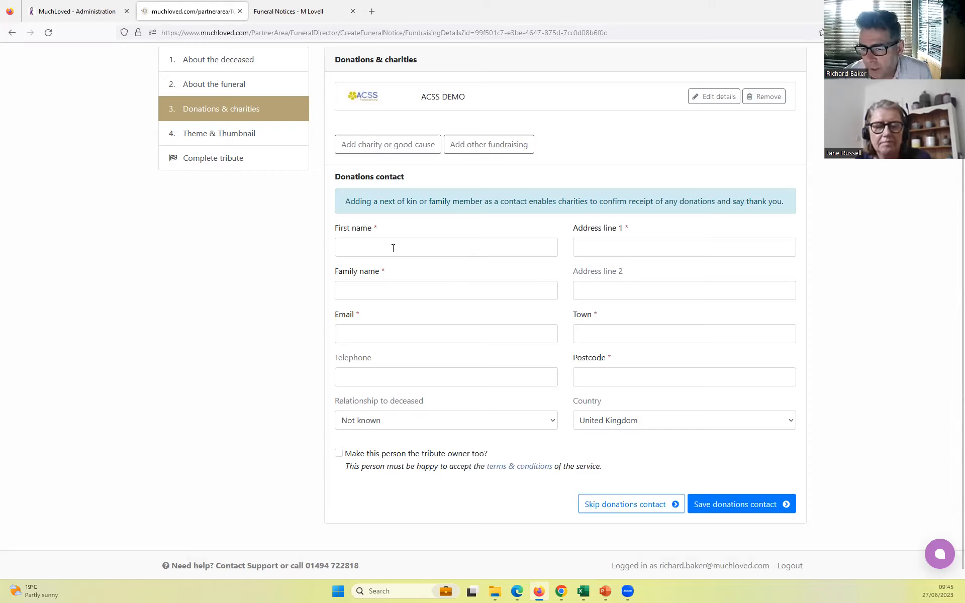
click(338, 454)
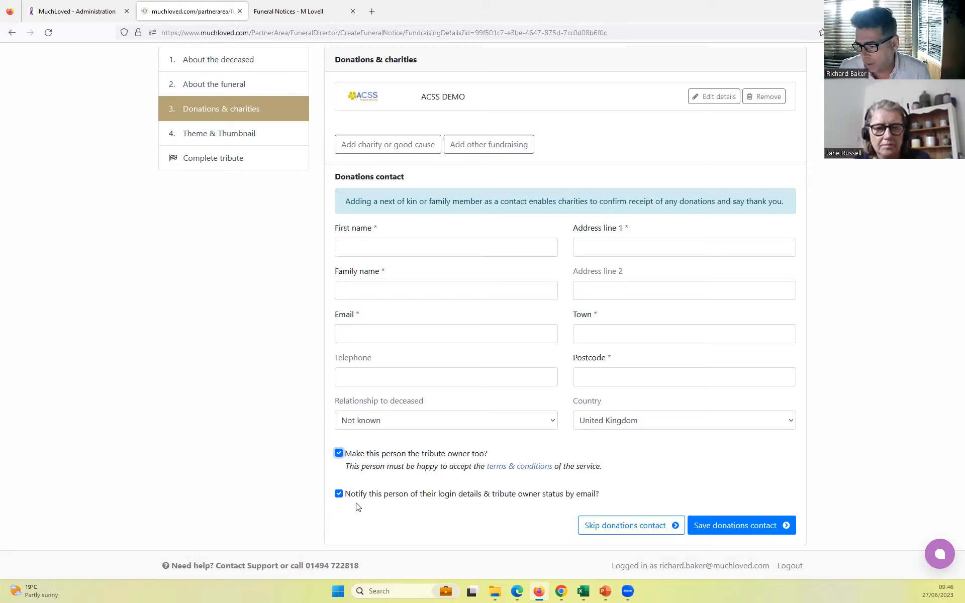
click(622, 526)
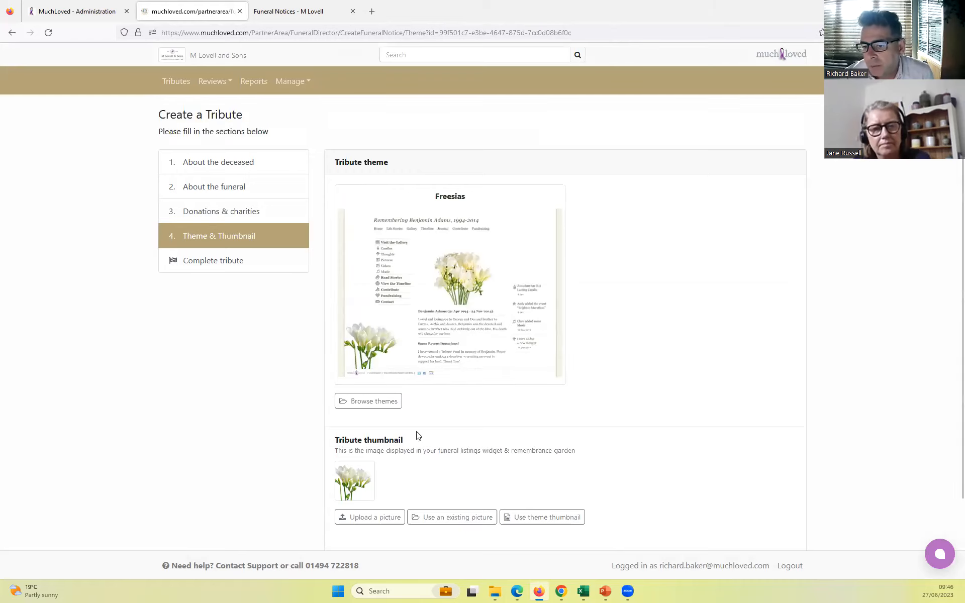
- Browse the Flowers, Sports and Outdoor Pursuits theme categories and apply the Sailing - Flotilla theme to the tribute
click(376, 405)
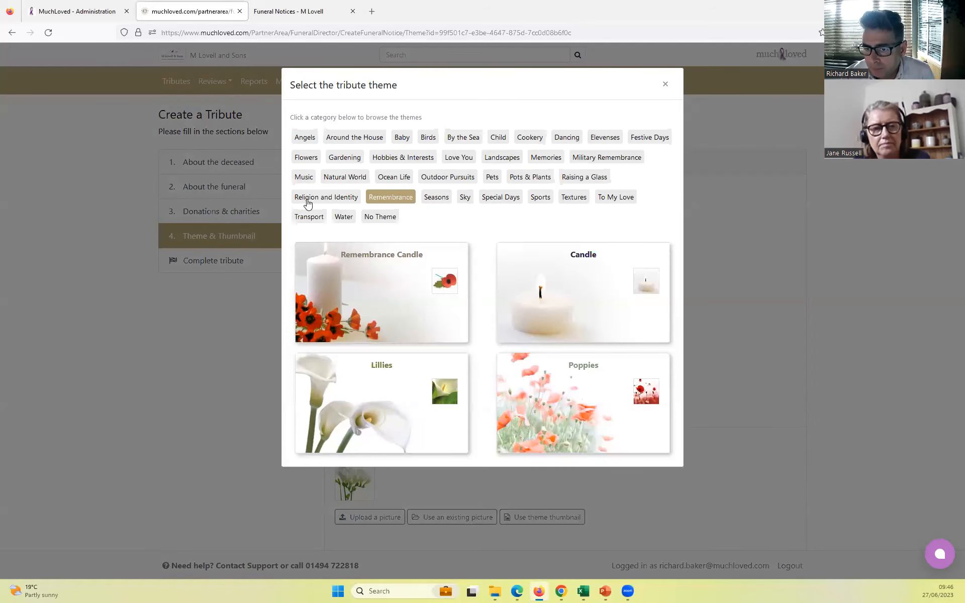
click(305, 158)
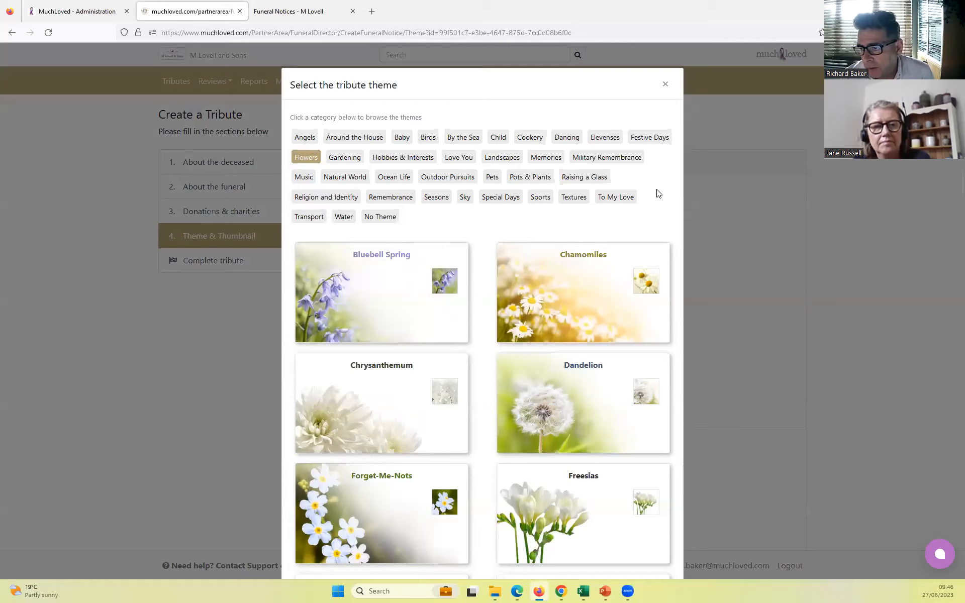
scroll(466, 326, down, 8)
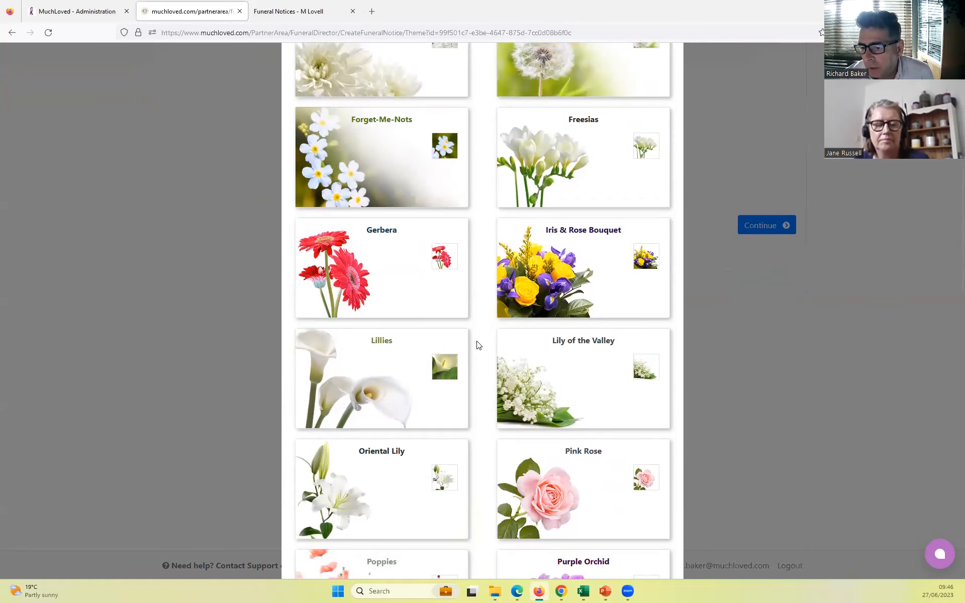
scroll(479, 345, up, 8)
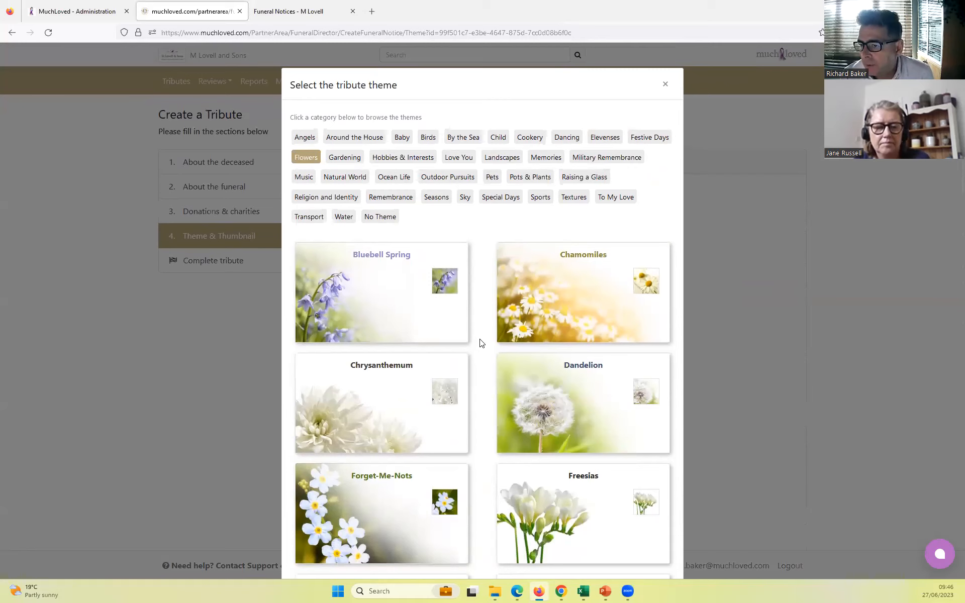
click(540, 199)
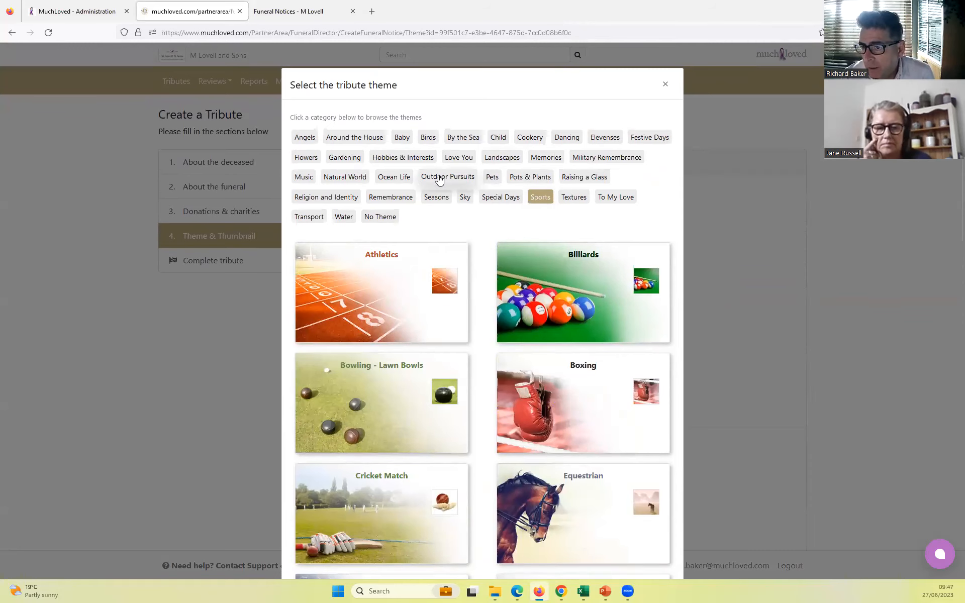
click(440, 178)
scroll(481, 371, down, 2)
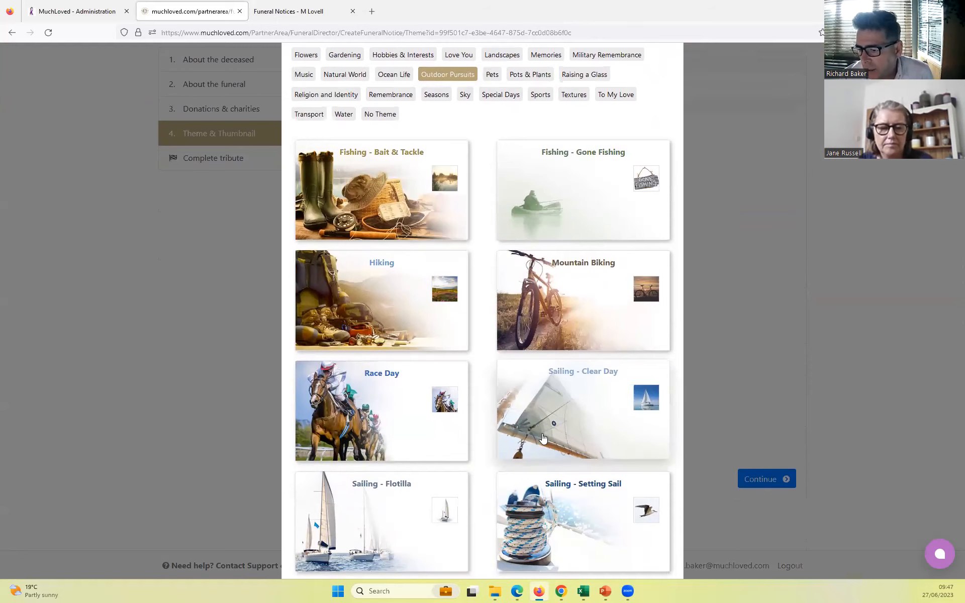
scroll(538, 454, down, 1)
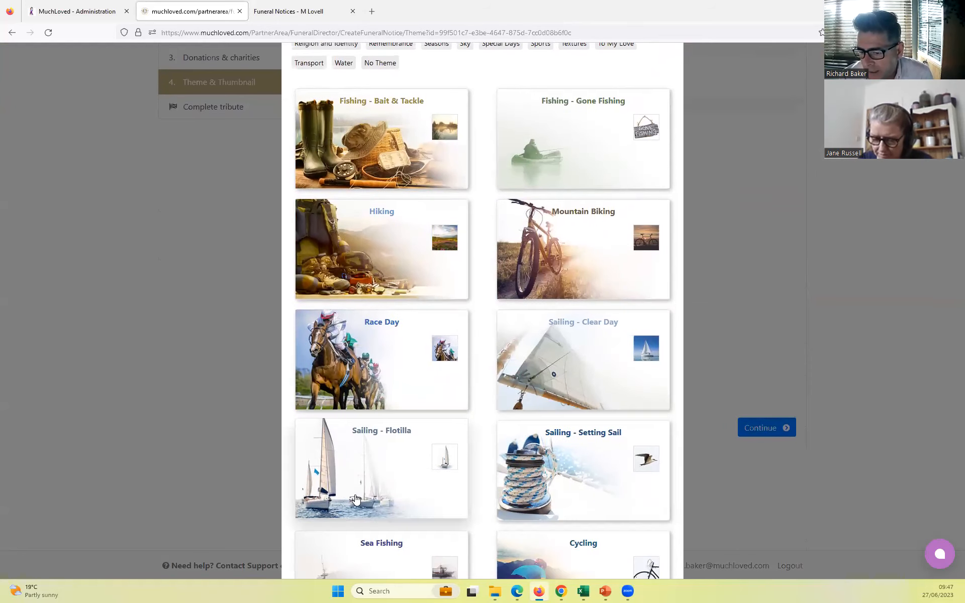
click(373, 461)
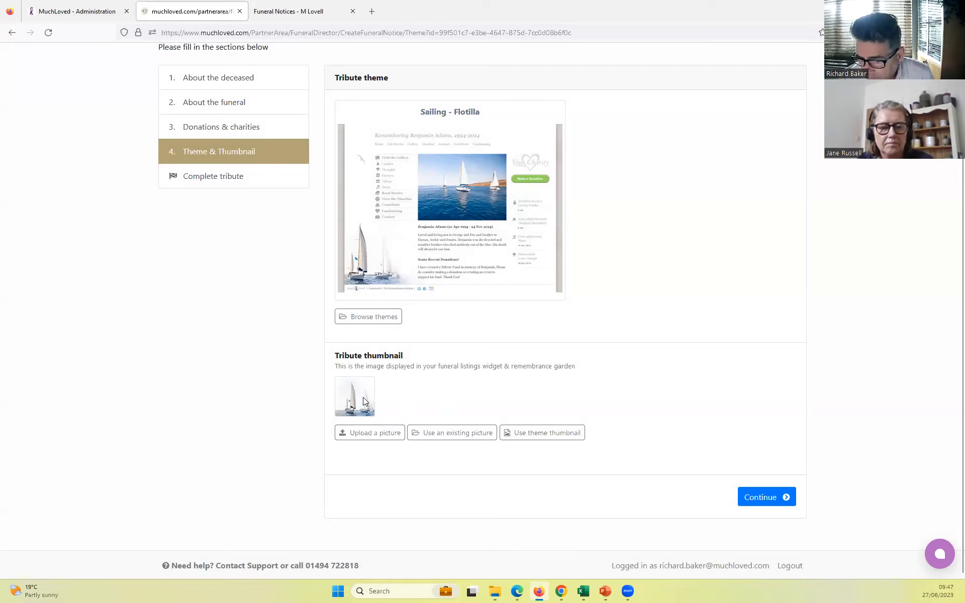
- Look at how the thumbnails appear on the funeral director's Funeral Notices page and return to the tribute's theme section
click(294, 11)
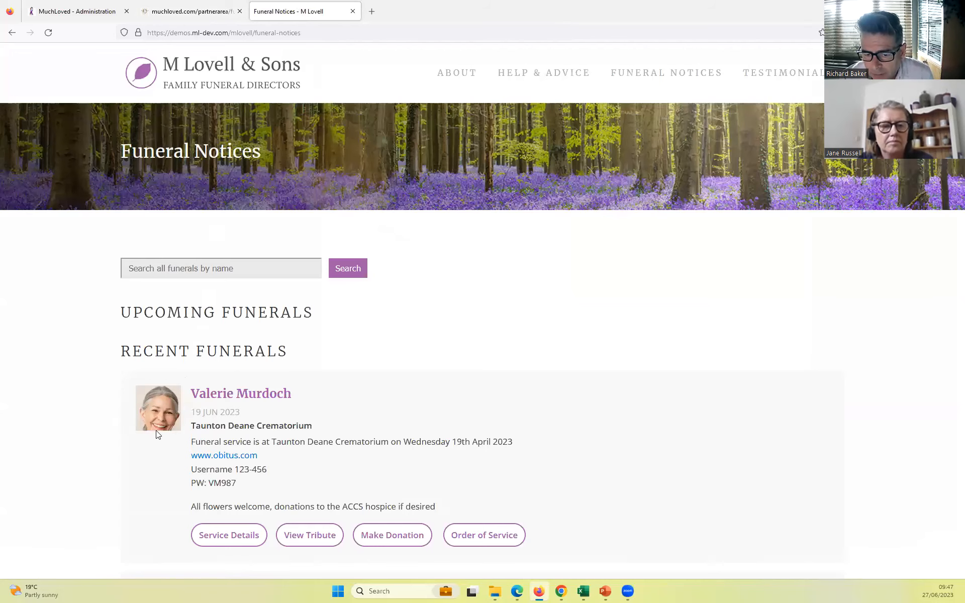
scroll(156, 432, down, 7)
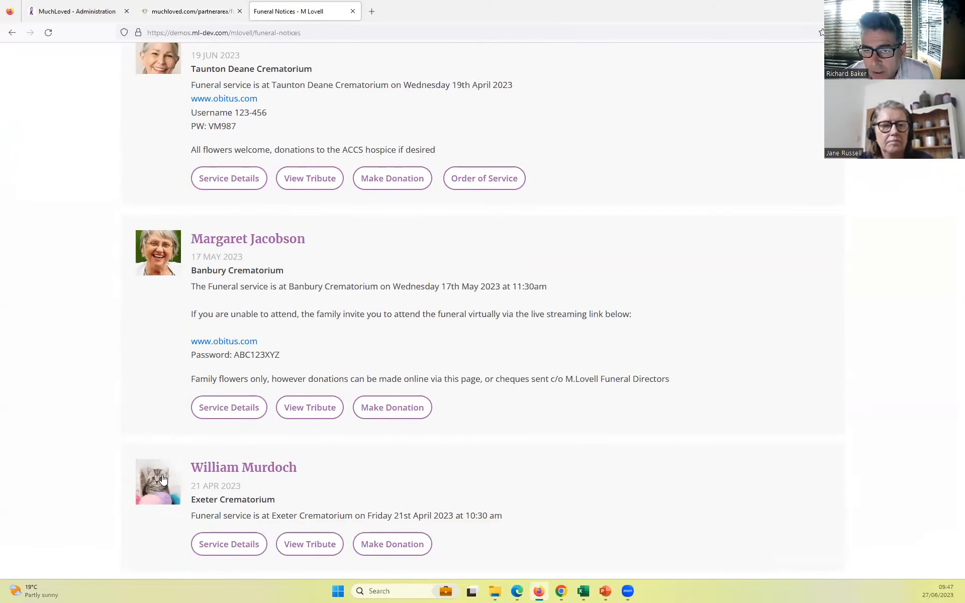
scroll(159, 438, up, 7)
click(186, 11)
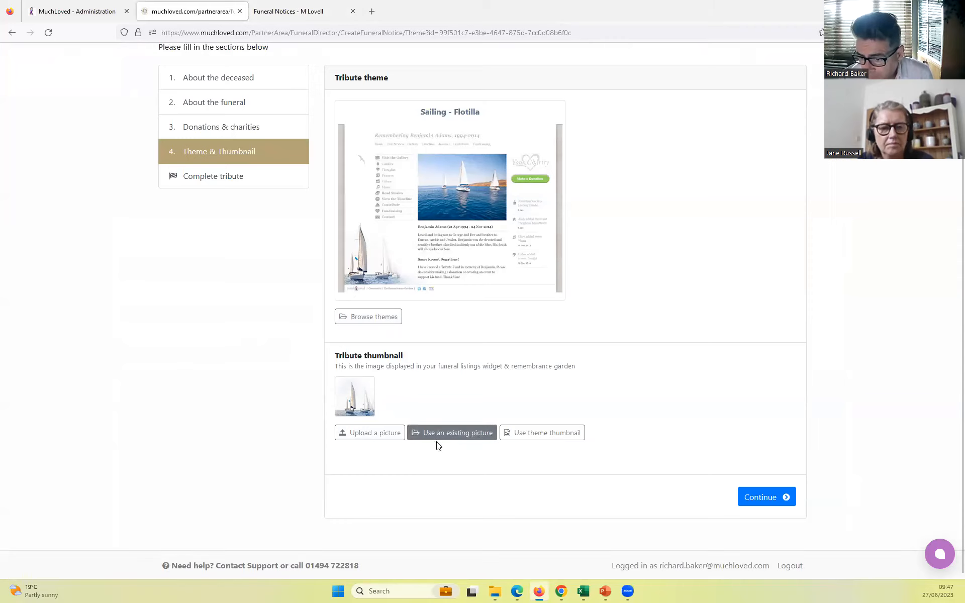
- Use the existing portrait photo as the tribute thumbnail, cropping it to centre on the man's head and shoulders
click(465, 435)
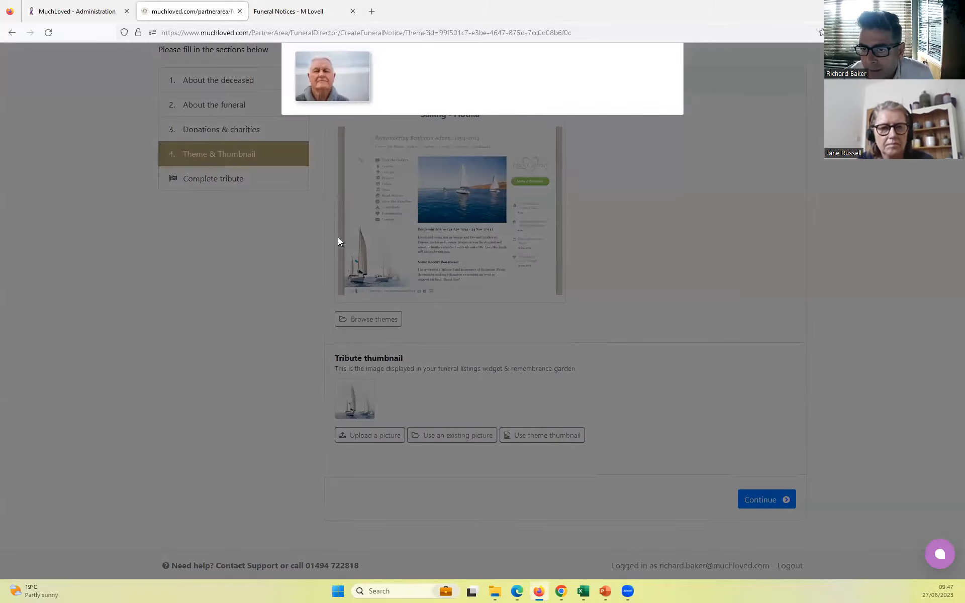
click(325, 135)
mouse_move(384, 187)
mouse_down()
mouse_move(414, 186)
mouse_move(401, 187)
mouse_up()
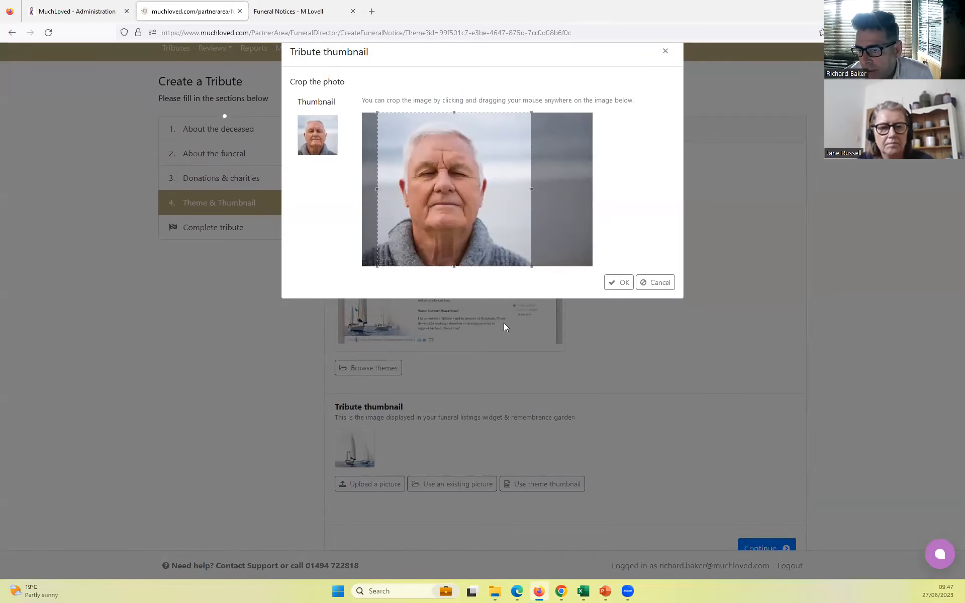
click(628, 283)
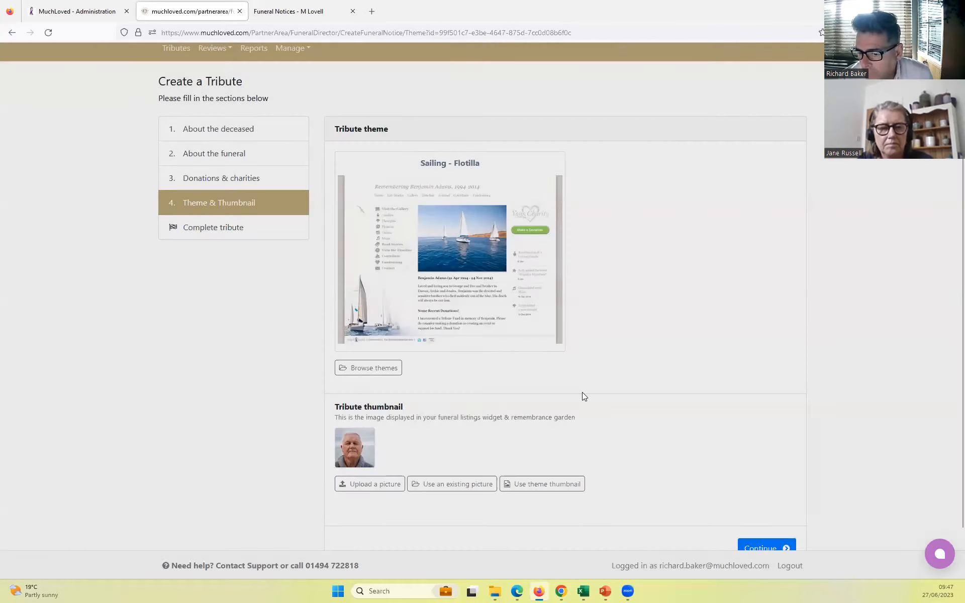
- Continue from the theme section to the summary and complete the tribute
scroll(603, 450, down, 2)
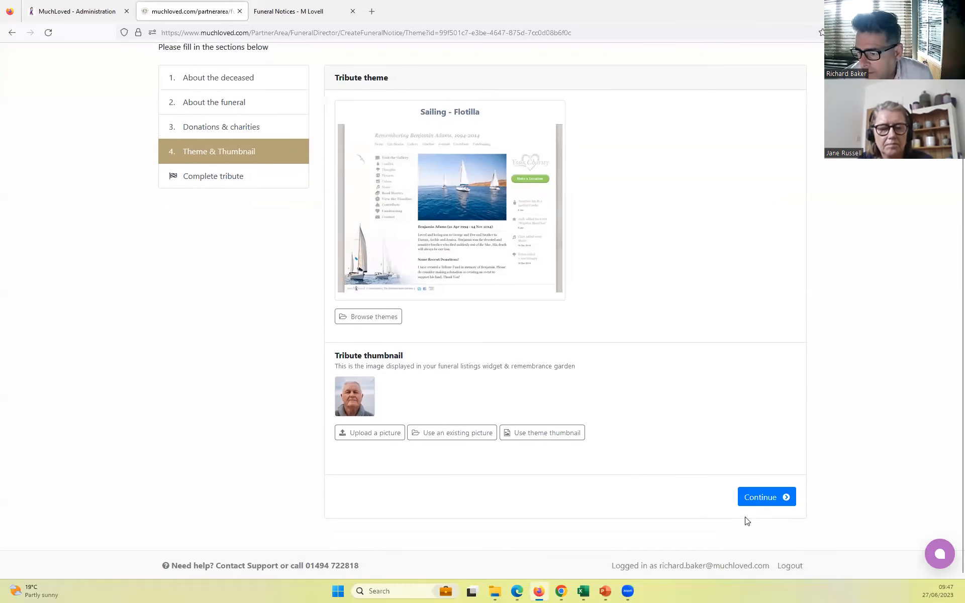
click(759, 495)
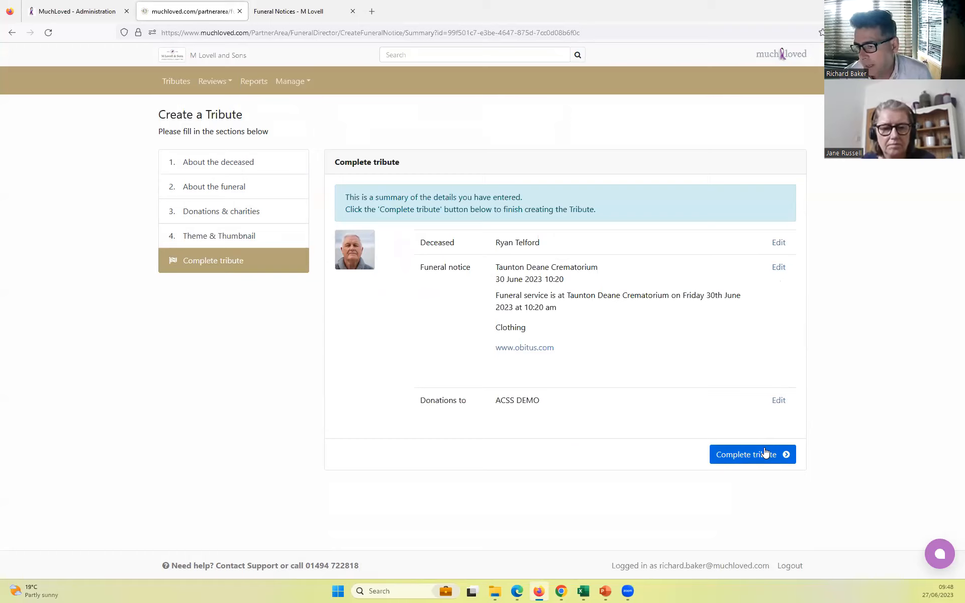
click(739, 456)
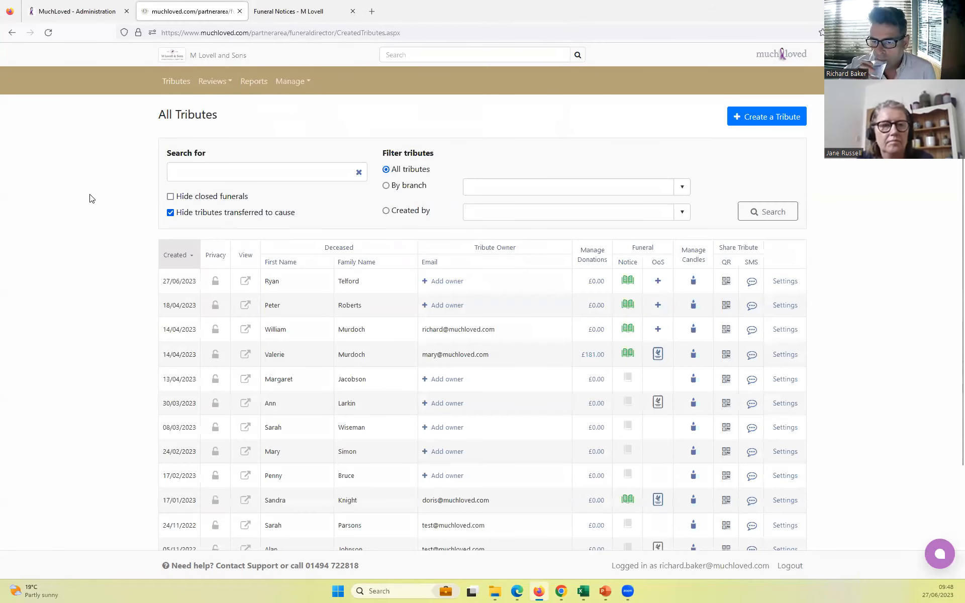
- Check the newly created tribute's privacy settings and open its public page from the list of all tributes
click(215, 283)
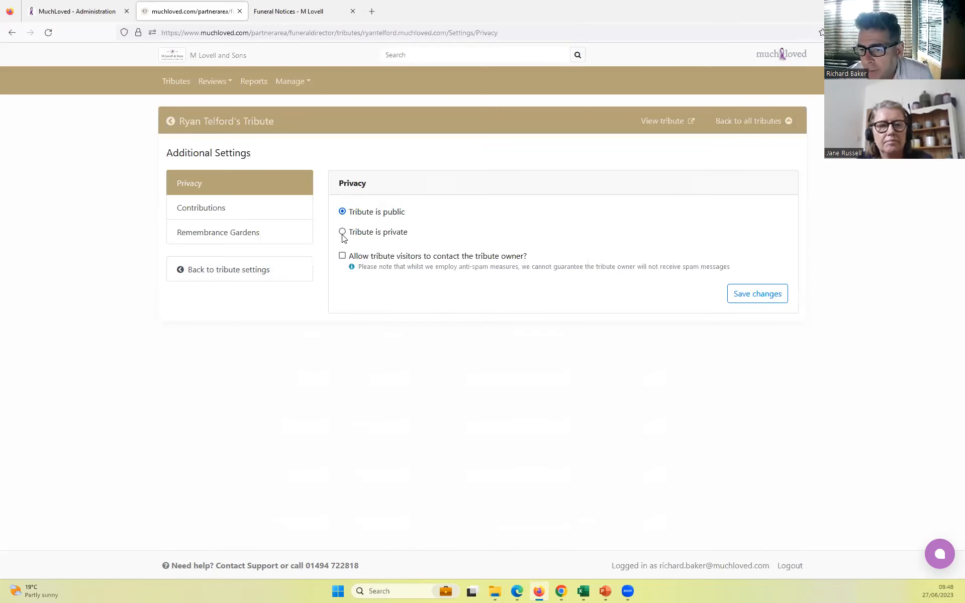
click(10, 35)
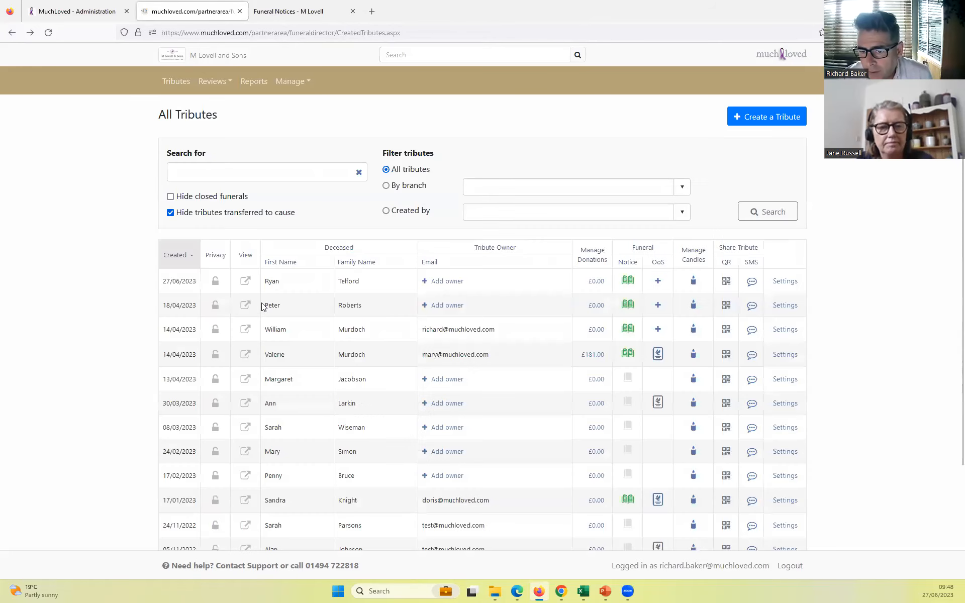
click(245, 283)
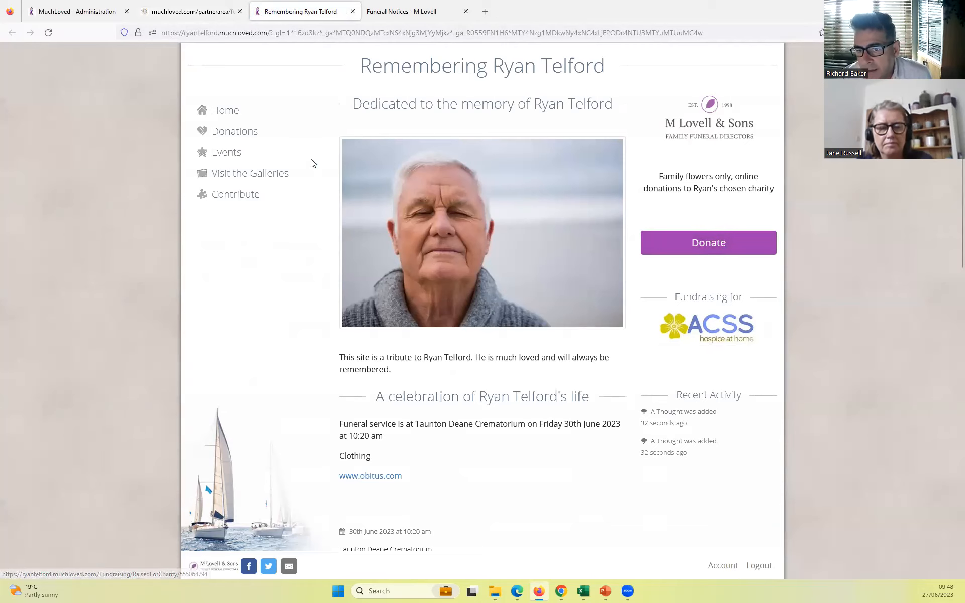
- Look through the options visitors have for contributing to the new tribute, from events and candles to pictures, videos and music
click(240, 197)
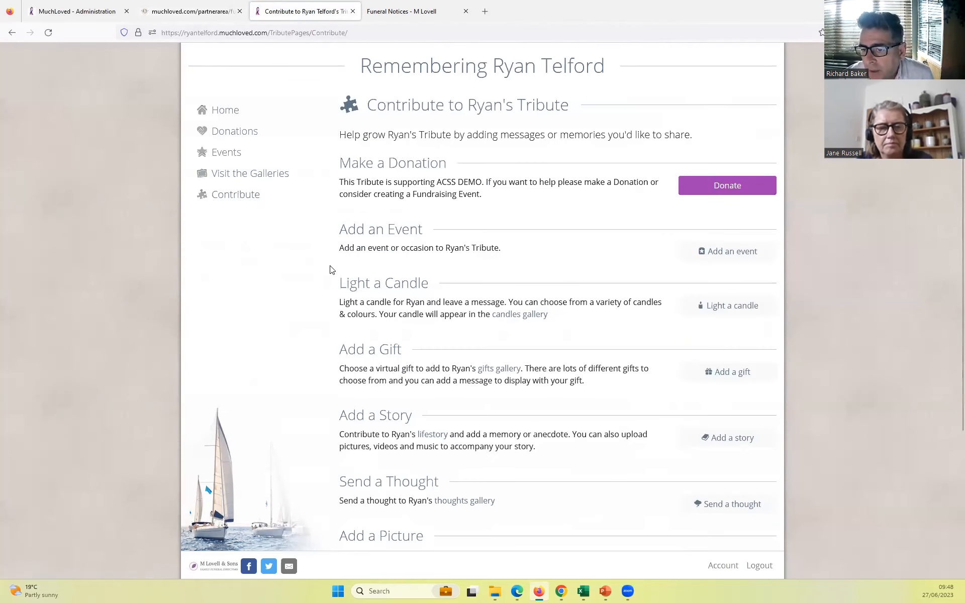
scroll(332, 270, down, 1)
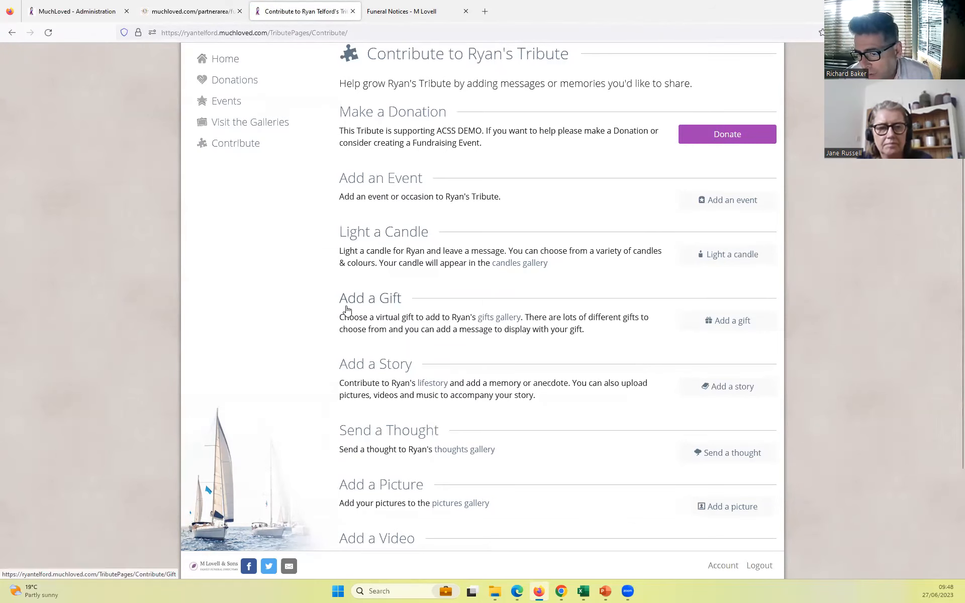
scroll(347, 308, down, 1)
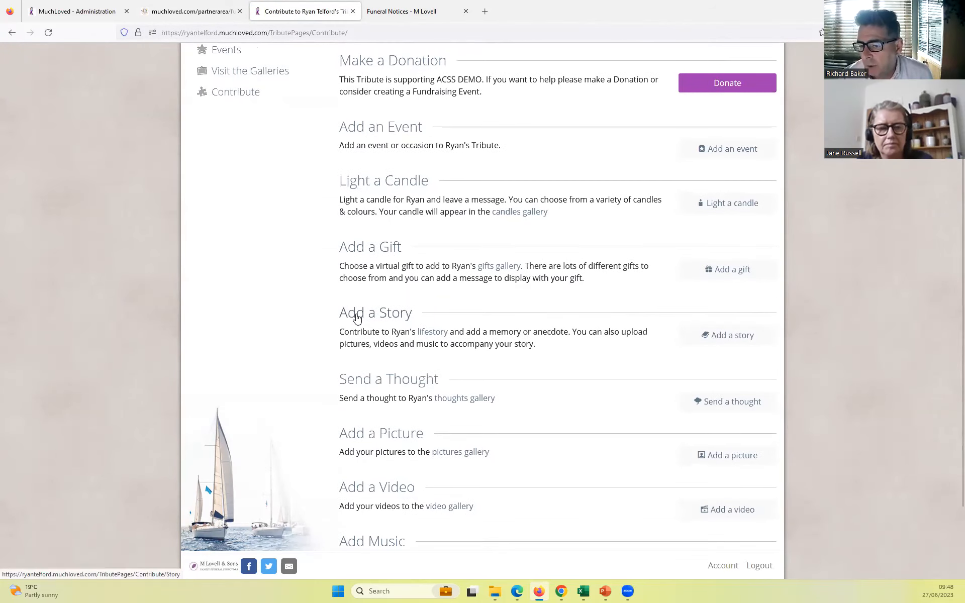
scroll(426, 390, down, 1)
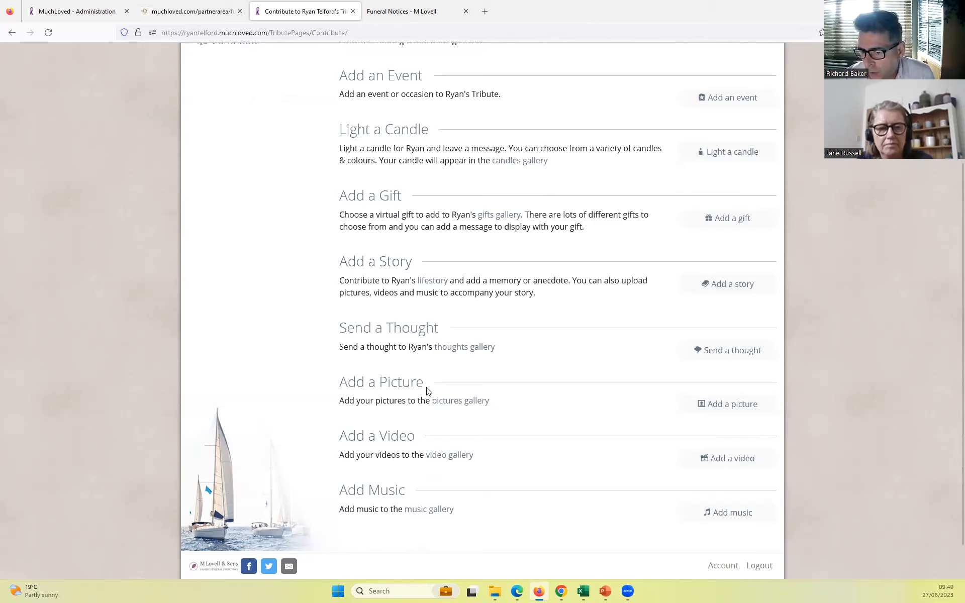
- Return to the tribute's home page, review its content and recent activity, and close the public page
scroll(370, 449, up, 3)
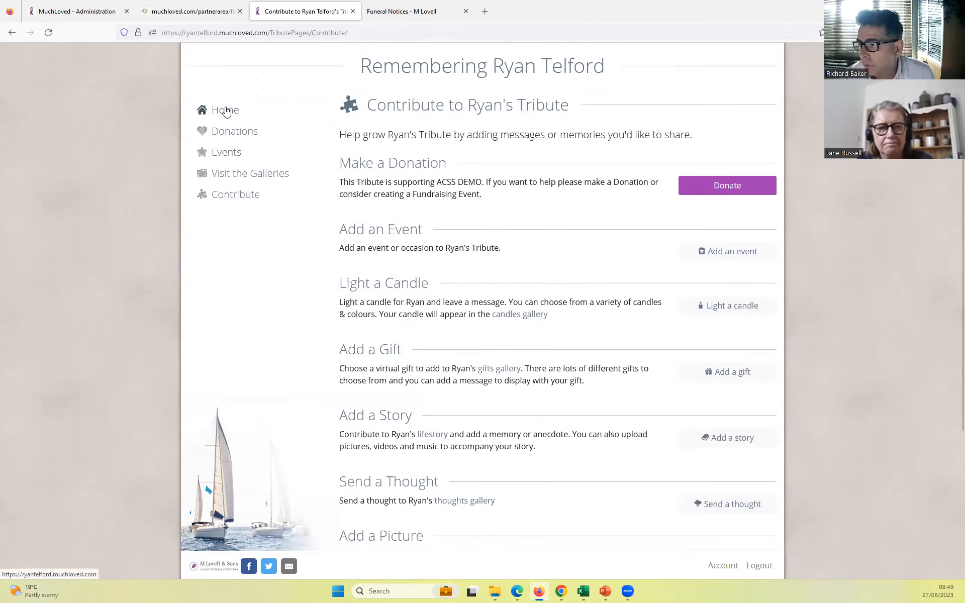
click(226, 111)
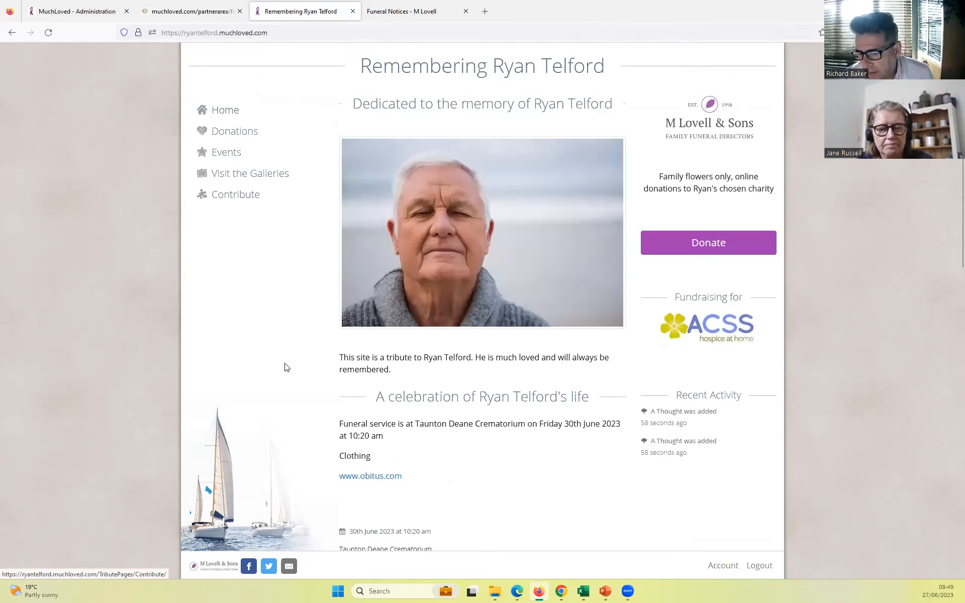
scroll(289, 365, down, 3)
scroll(289, 366, up, 2)
scroll(289, 365, up, 1)
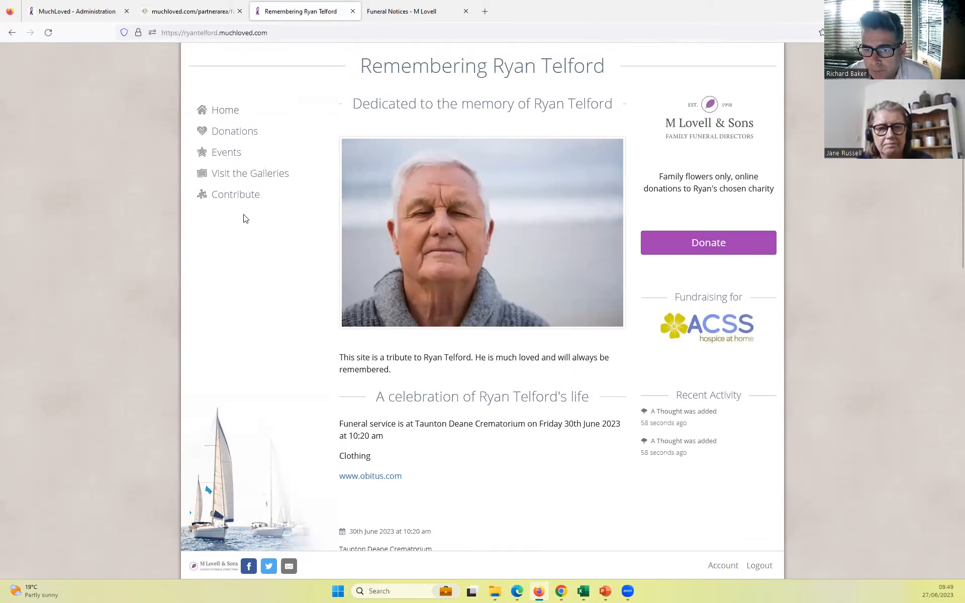
click(353, 11)
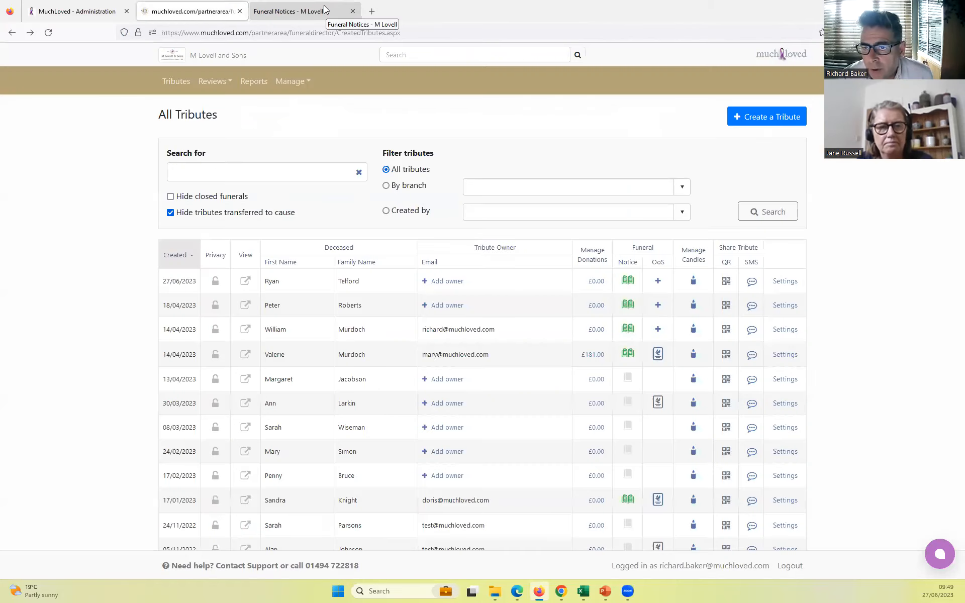
- Refresh the funeral director's funeral notices page and check the new notice's obitus.com link and service details
click(326, 11)
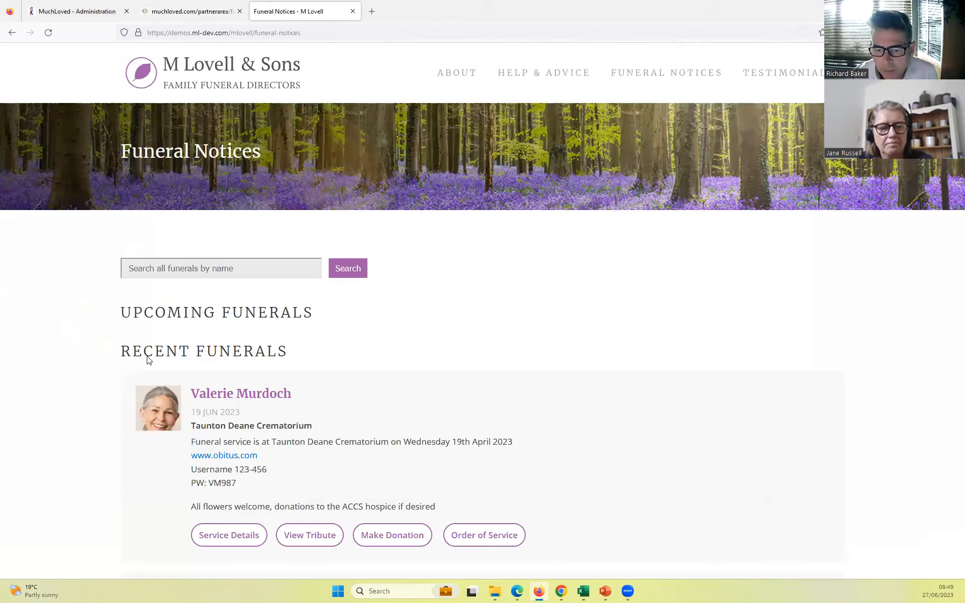
key(F5)
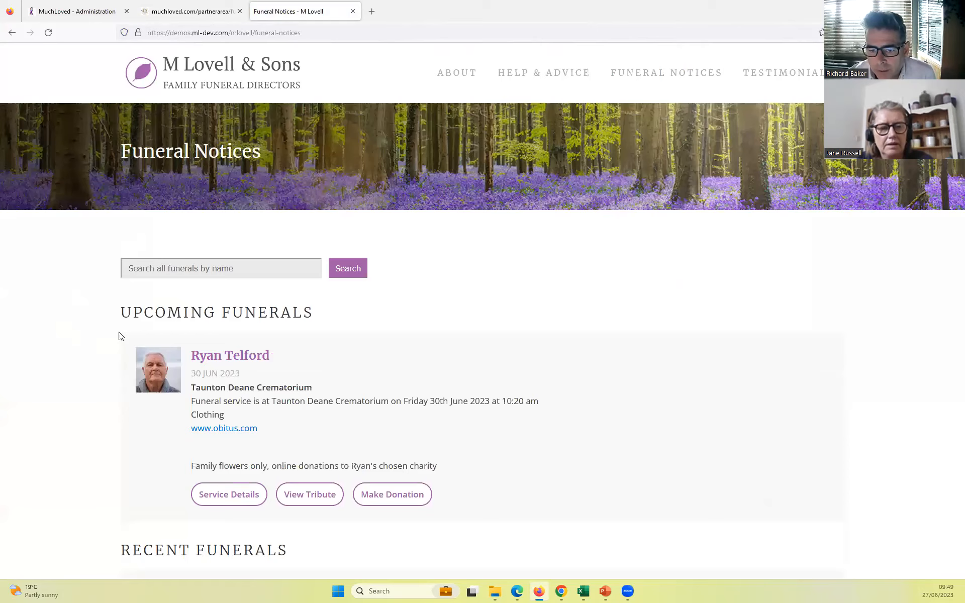
scroll(118, 336, down, 1)
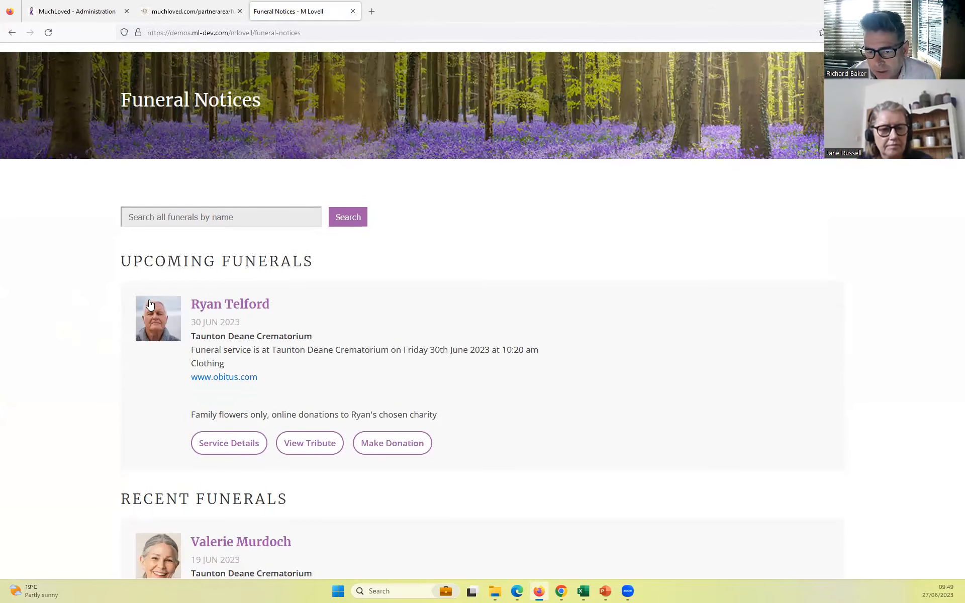
click(231, 381)
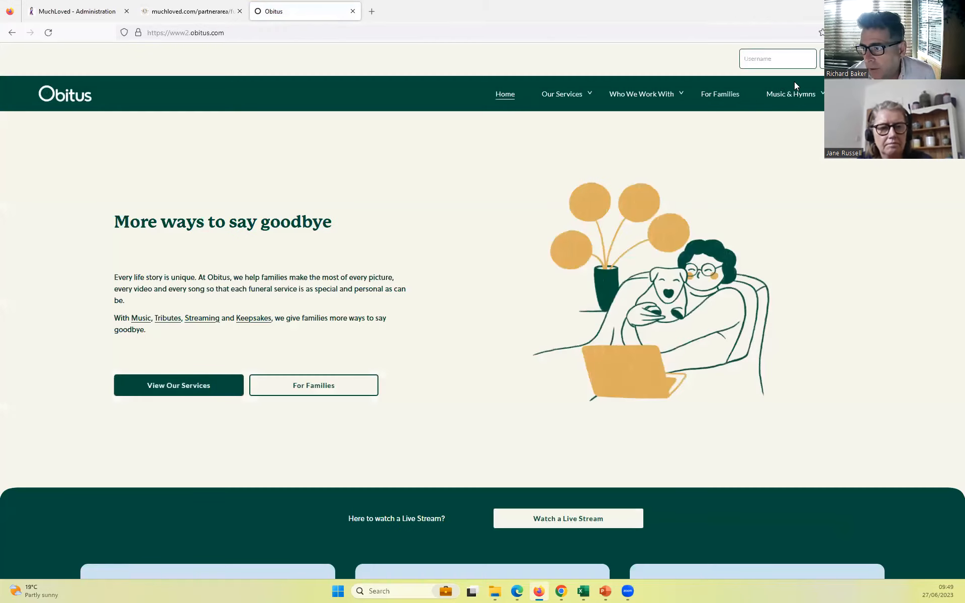
click(12, 34)
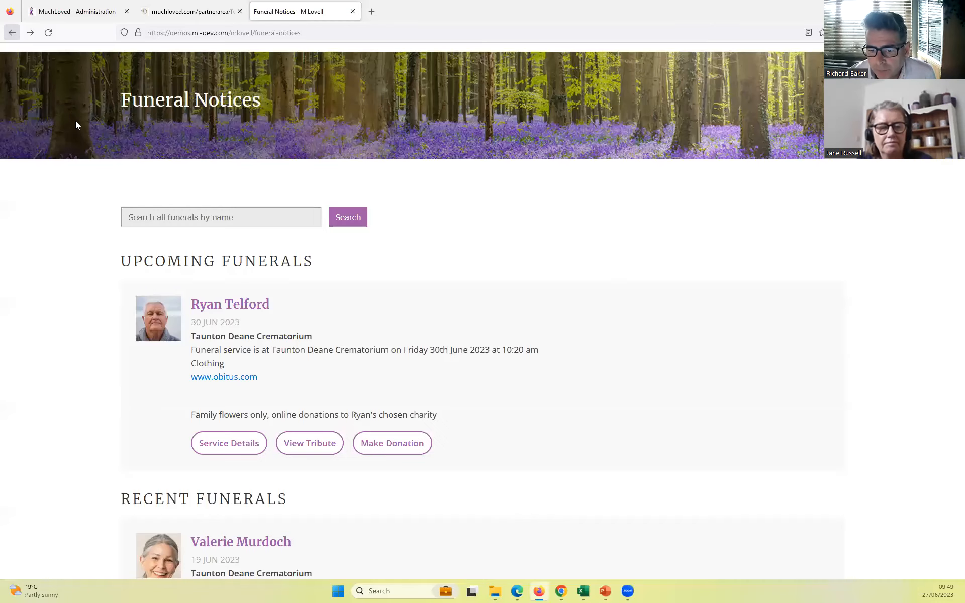
click(227, 444)
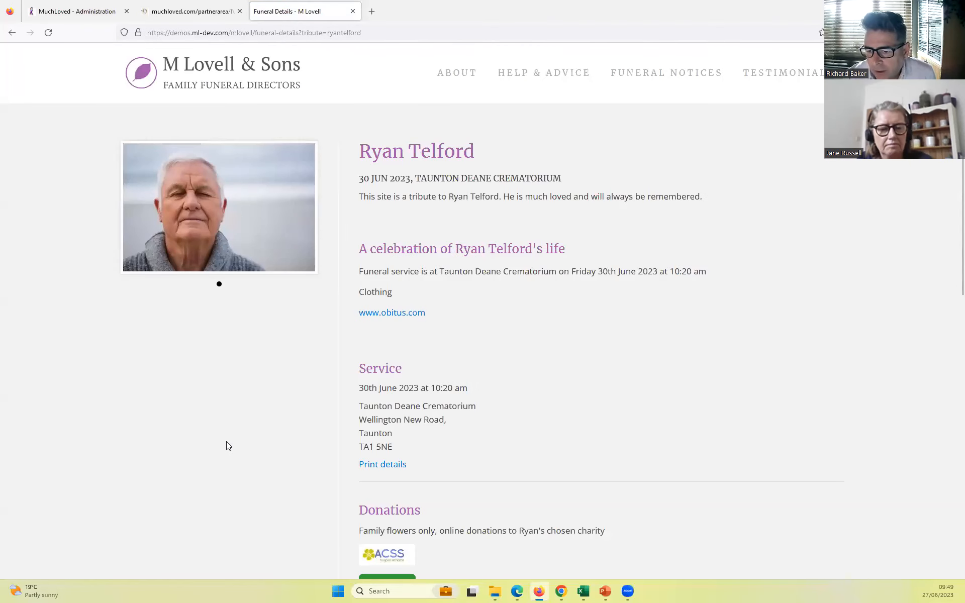
click(12, 32)
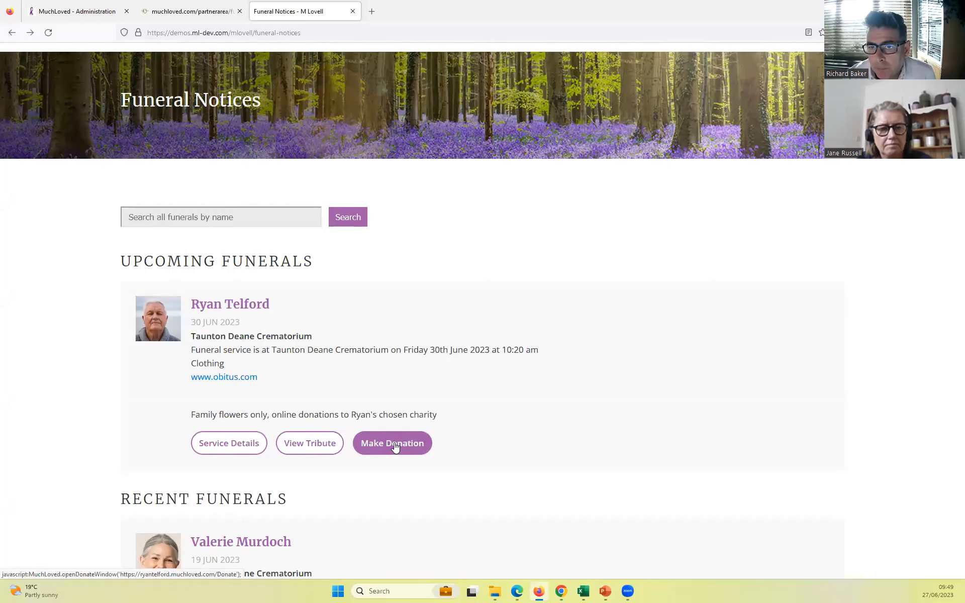
- Look through the order of service PDF attached to the first recent funeral, then close it
scroll(395, 447, down, 3)
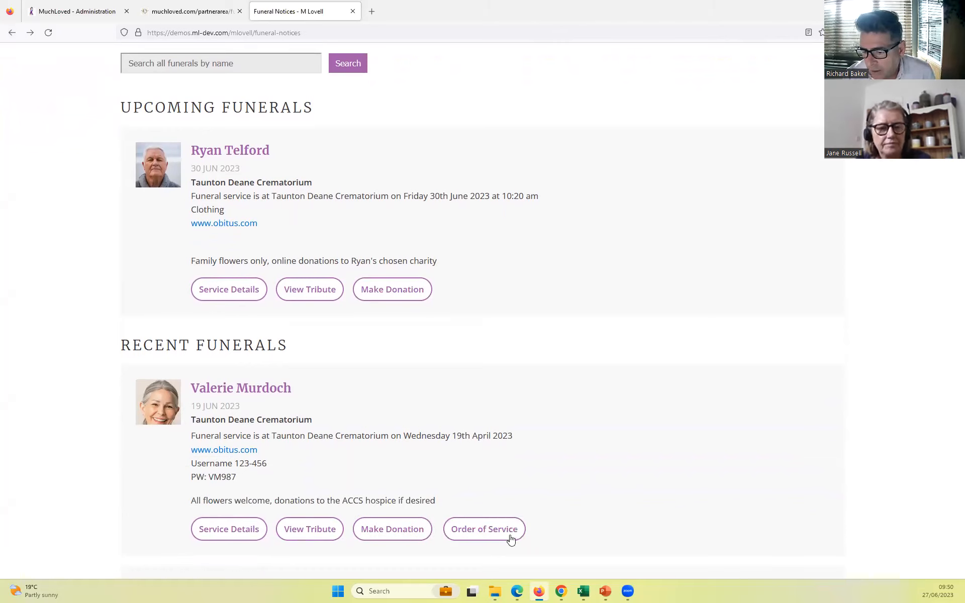
click(492, 532)
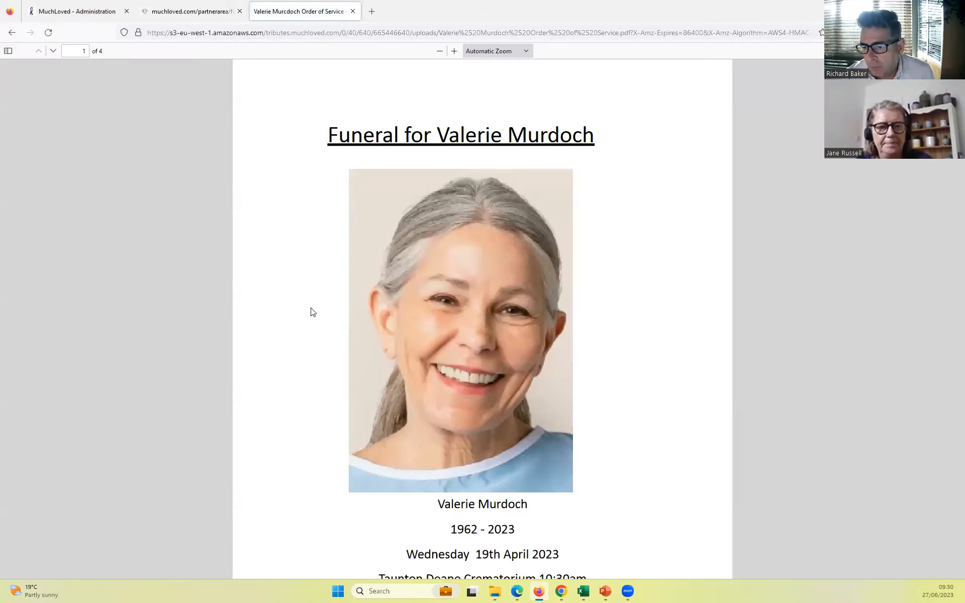
scroll(311, 311, down, 9)
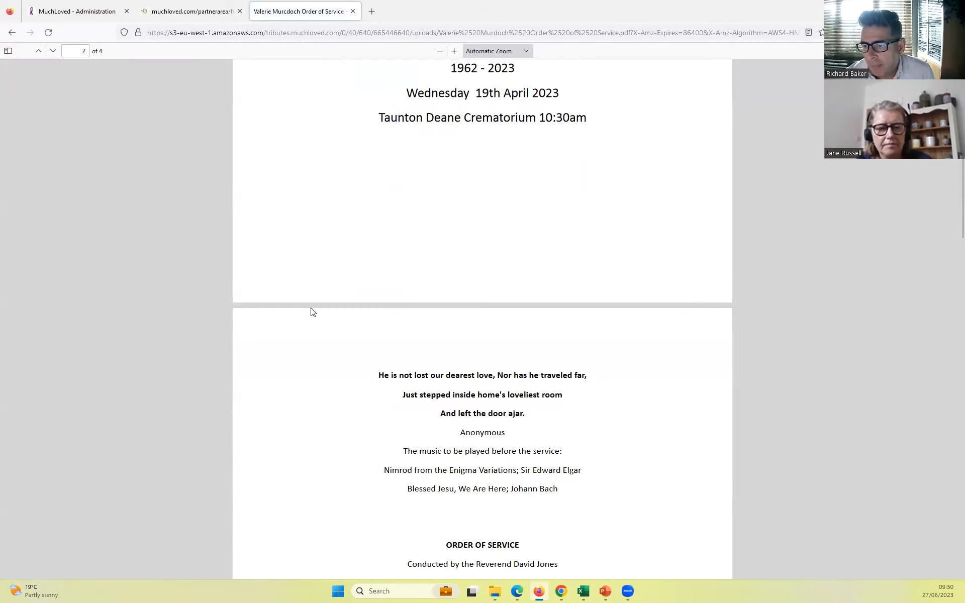
scroll(311, 312, up, 5)
scroll(312, 312, up, 4)
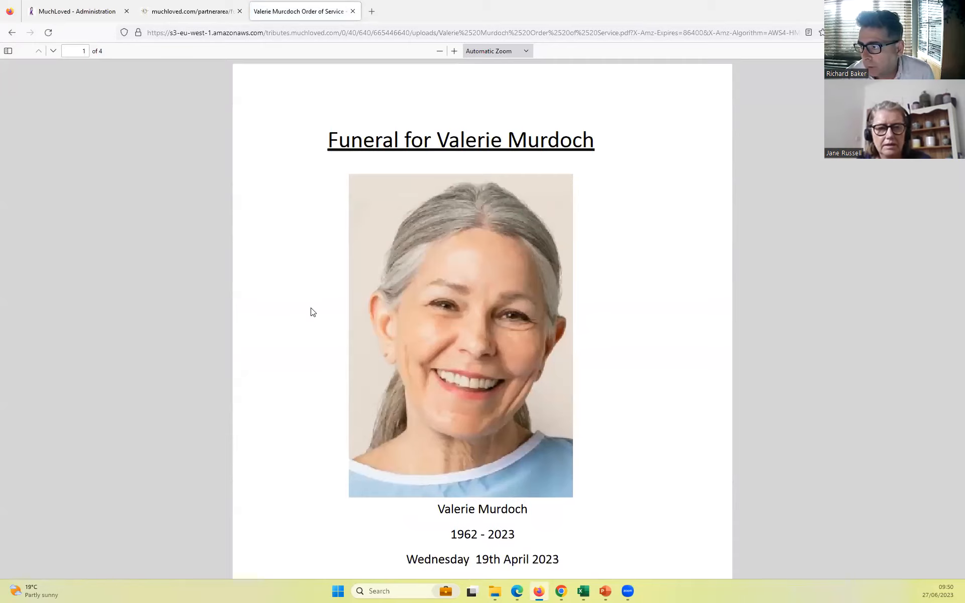
scroll(312, 311, down, 10)
scroll(312, 312, up, 10)
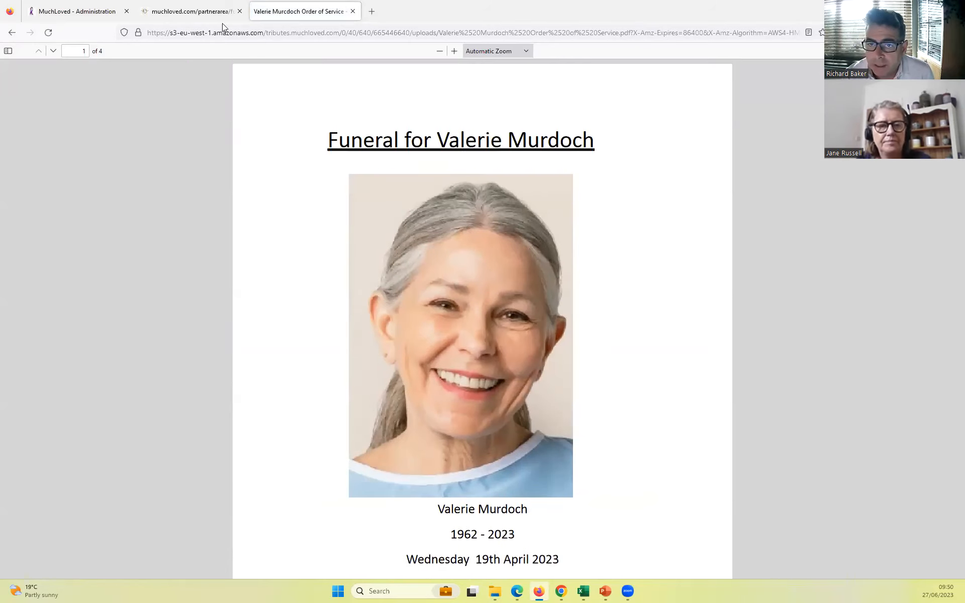
click(352, 11)
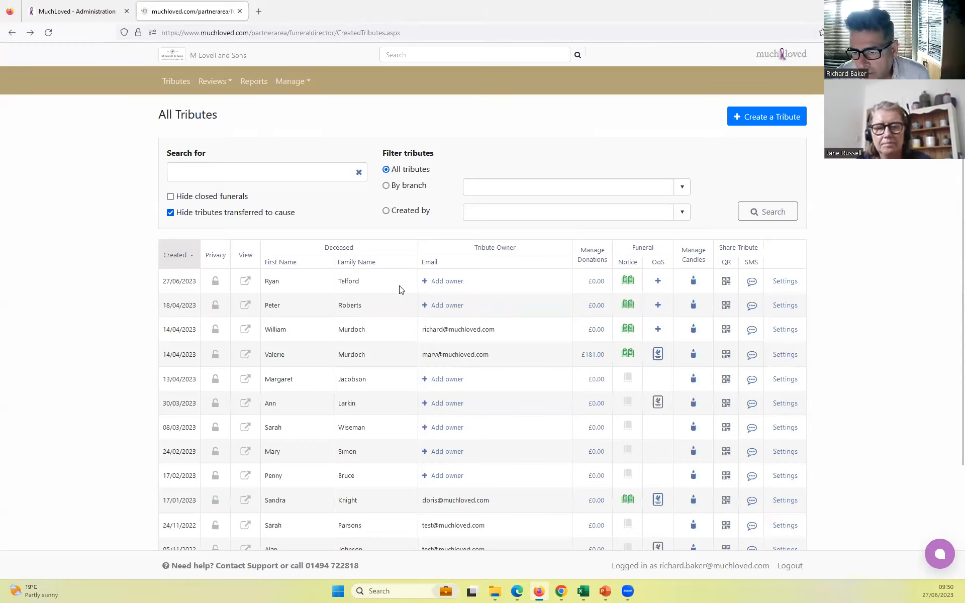
- Examine the new tribute's QR codes and the note about including a logo, then return to the tributes list
click(725, 283)
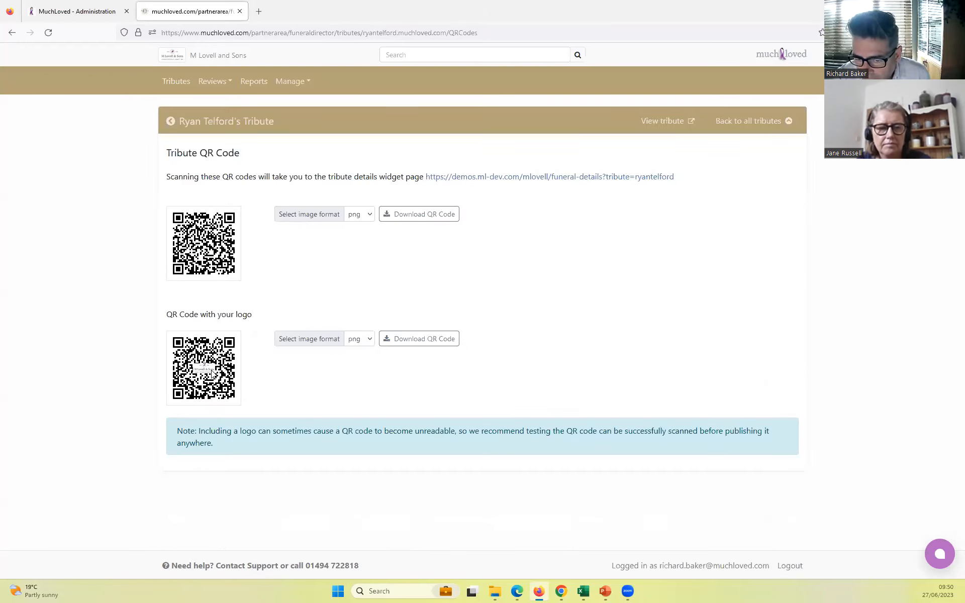
drag(215, 446, 179, 431)
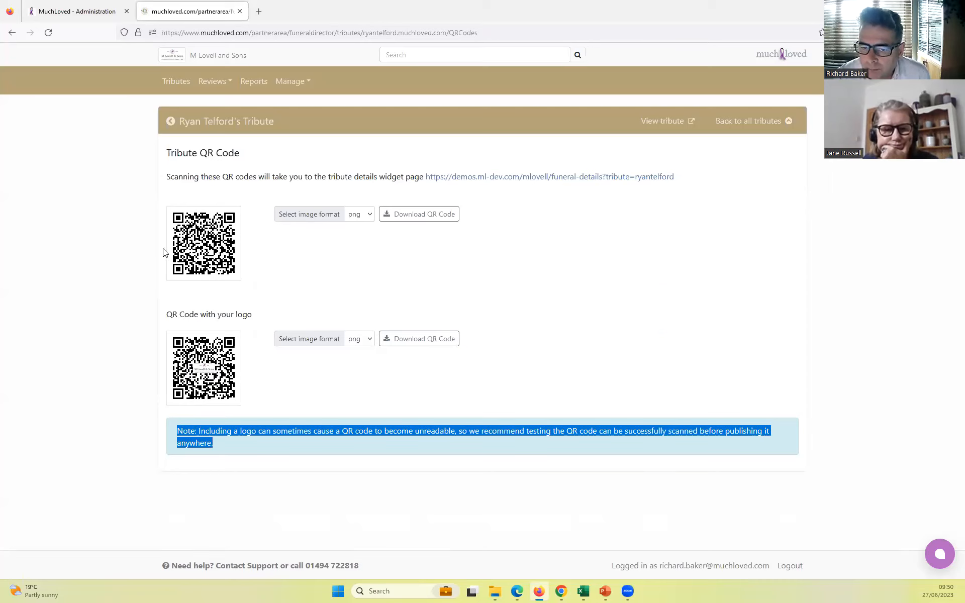
click(287, 286)
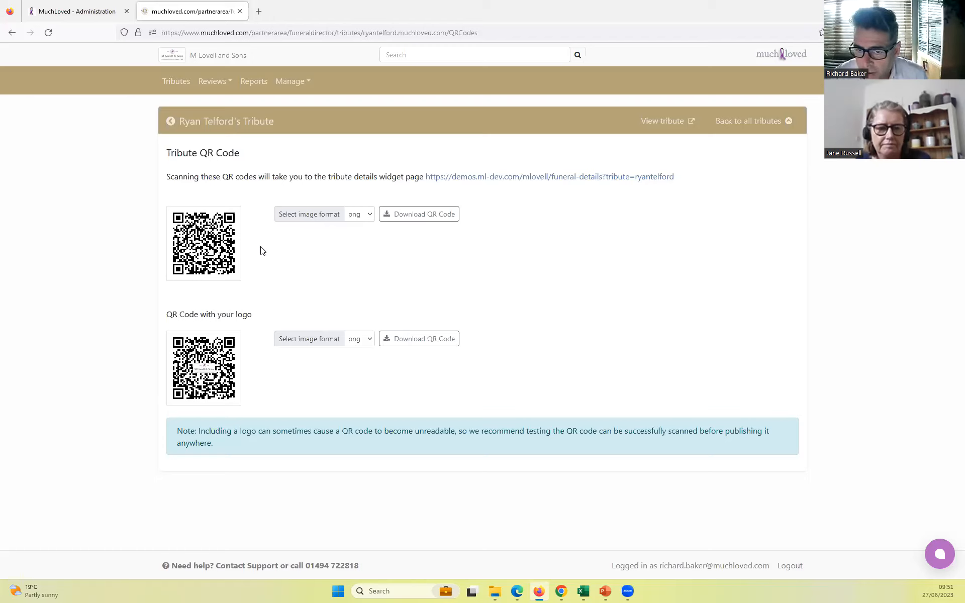
click(11, 33)
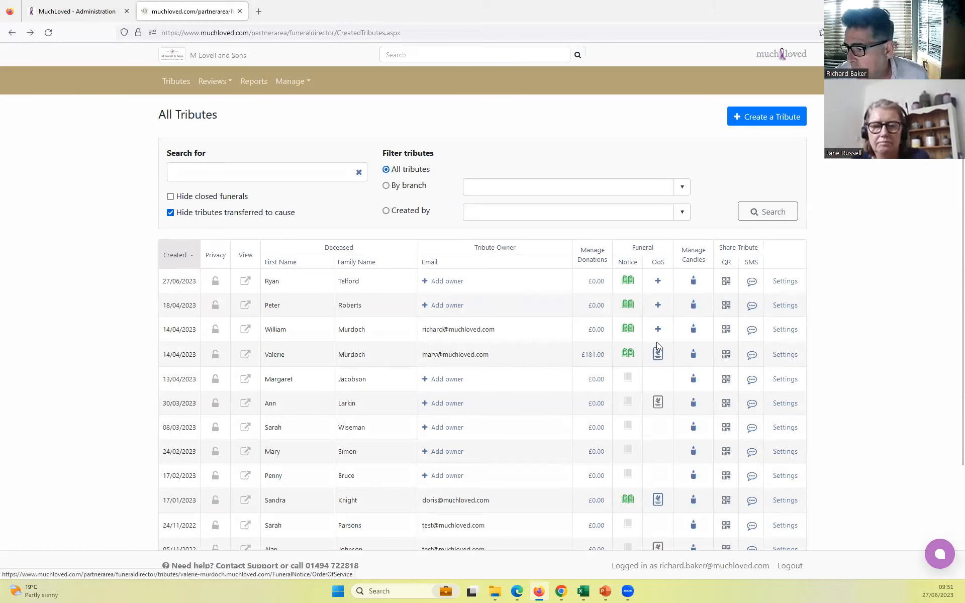
- Upload the Demo OoS PDF as the new tribute's order of service
click(658, 282)
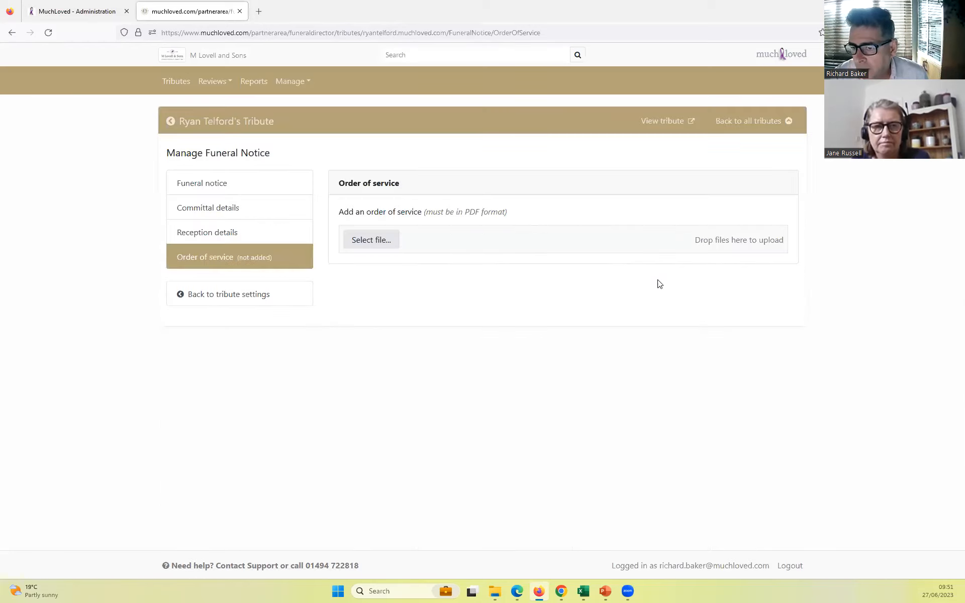
click(370, 237)
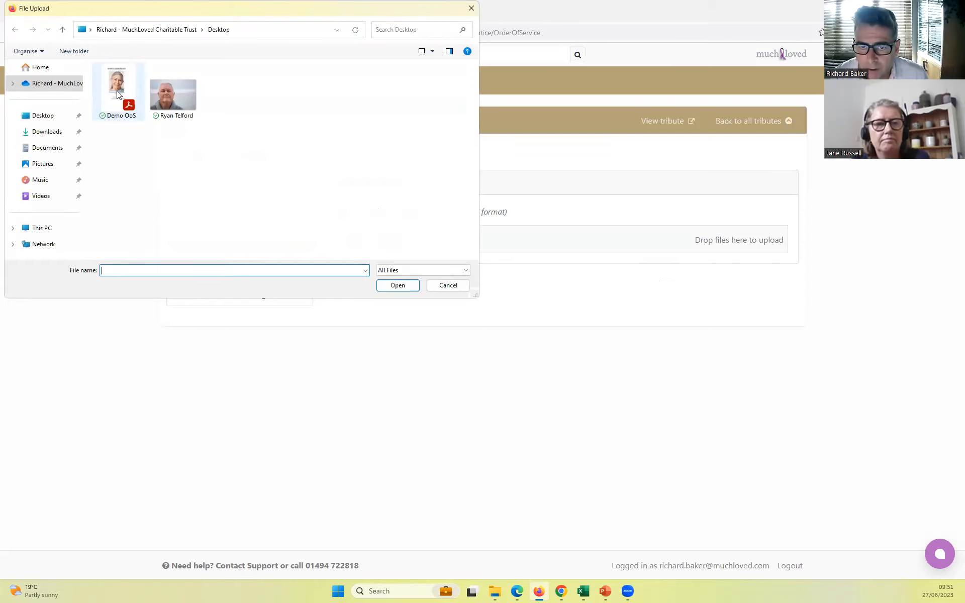
click(116, 90)
click(388, 289)
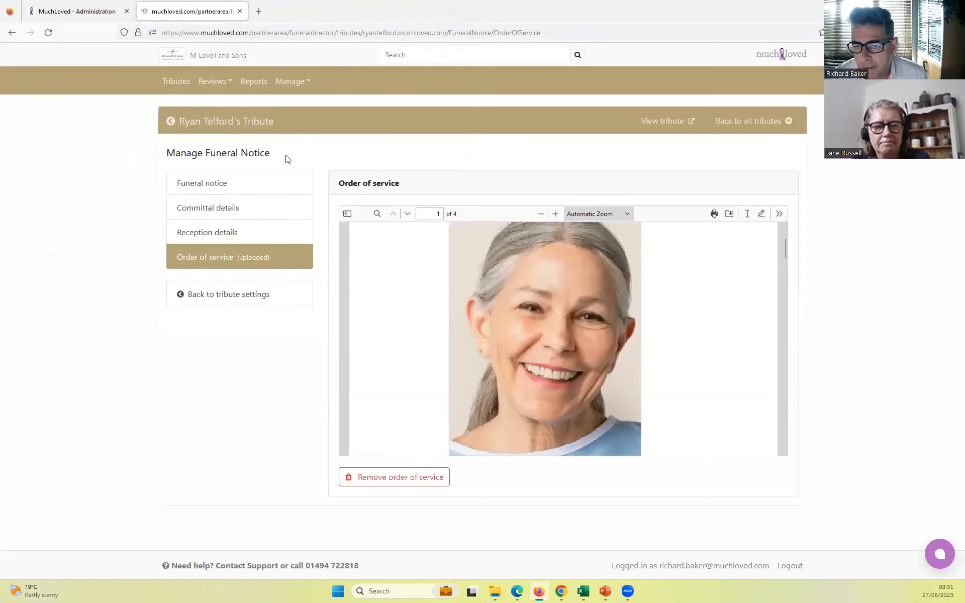
click(173, 81)
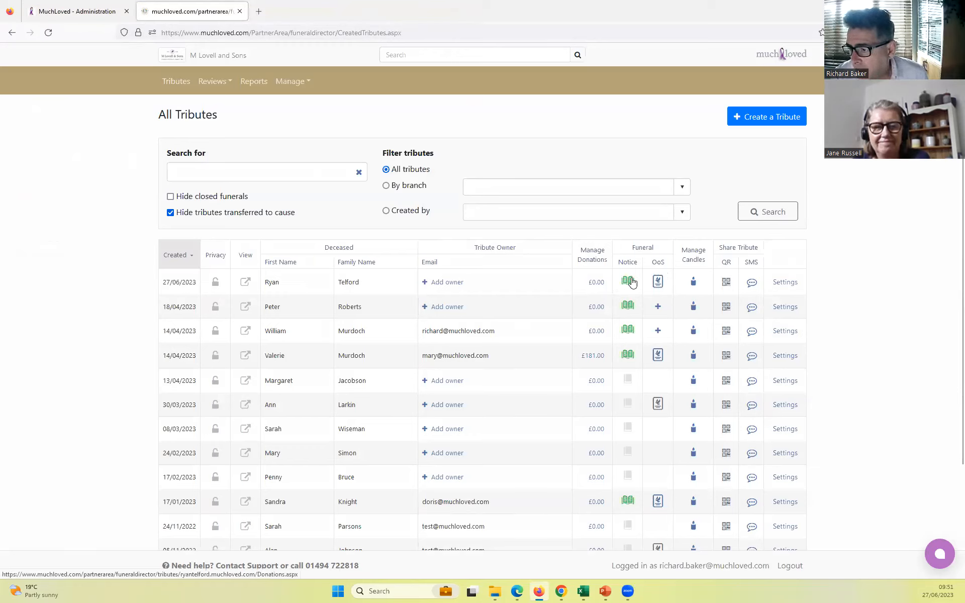
click(694, 284)
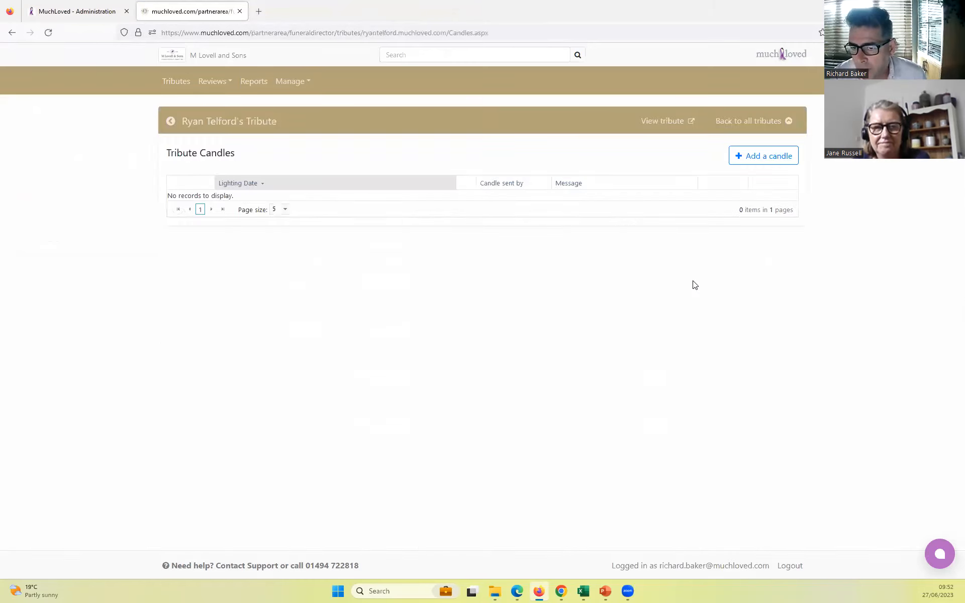
click(759, 159)
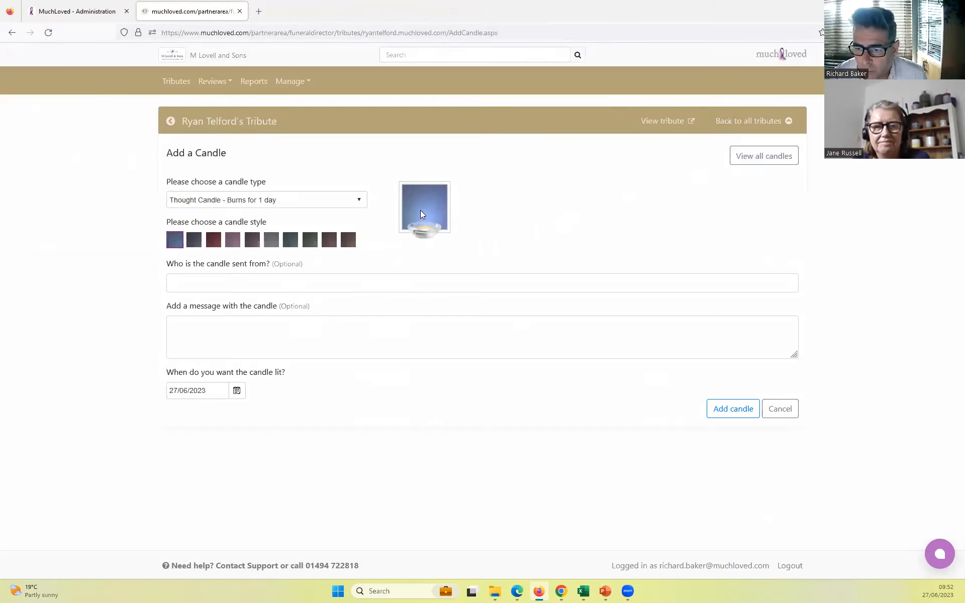
click(360, 201)
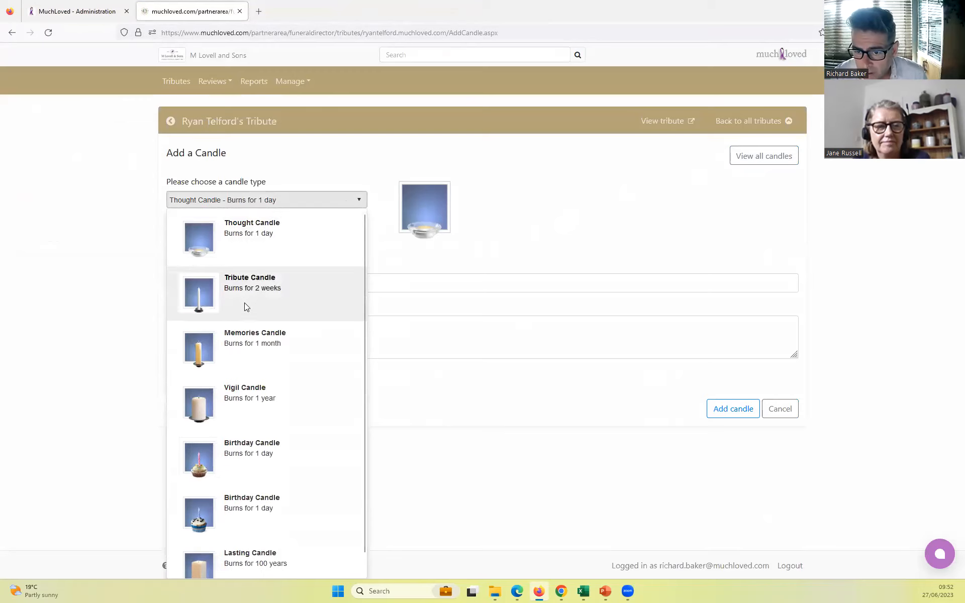
click(244, 298)
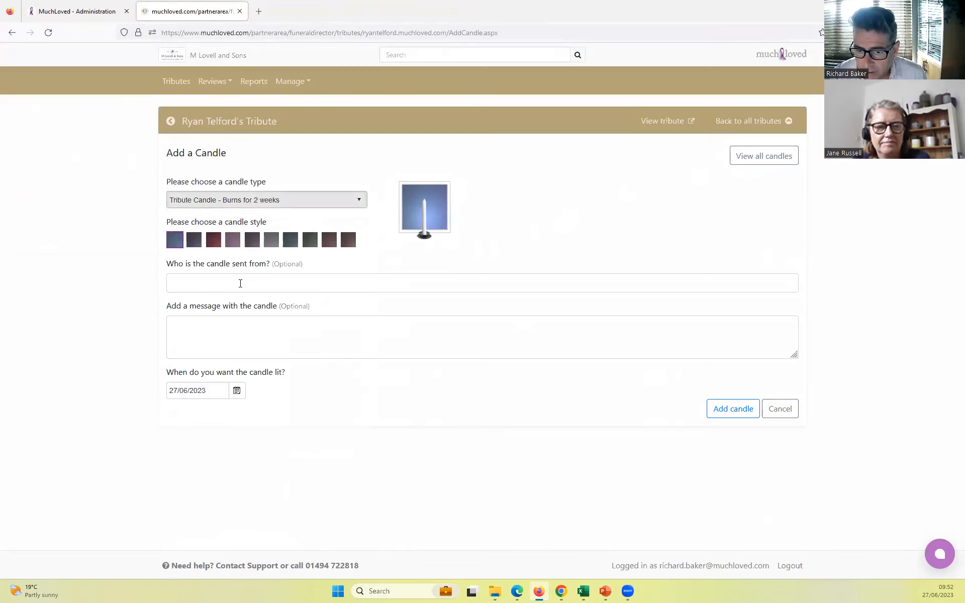
click(240, 283)
text(All a)
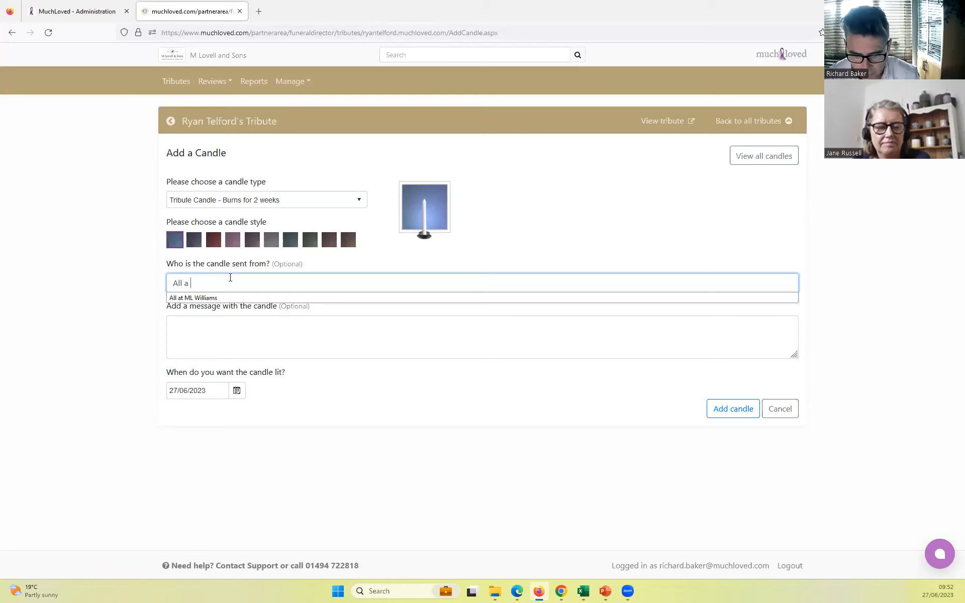
text(t m lovell)
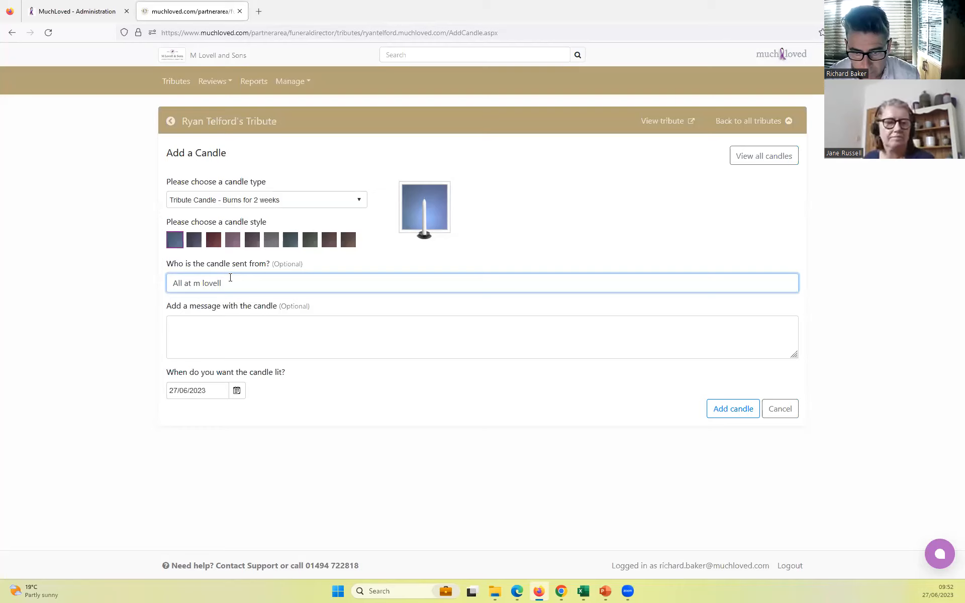
click(739, 411)
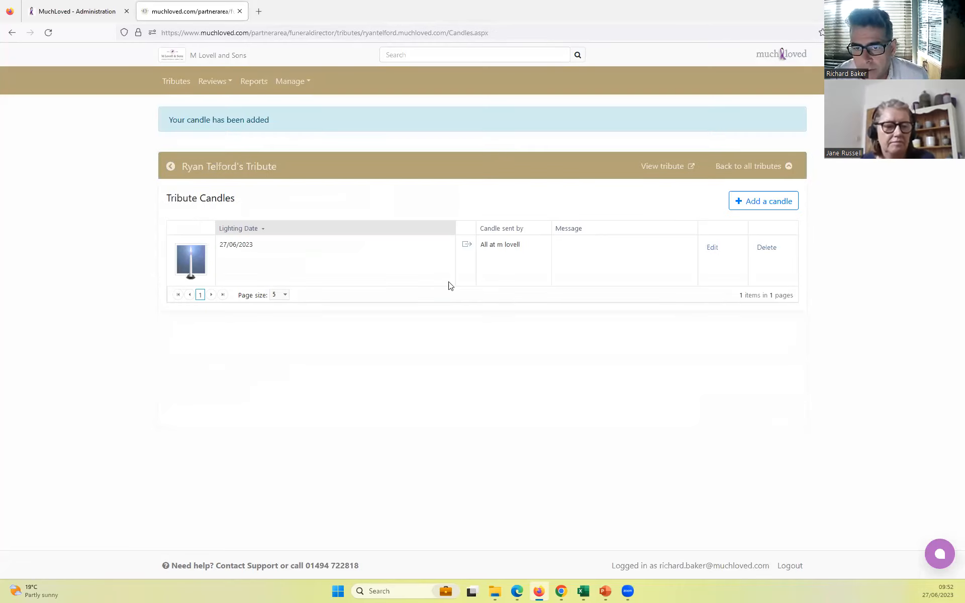
- Open the new tribute's public page, view the added candle in the gallery and return to its home page
click(177, 89)
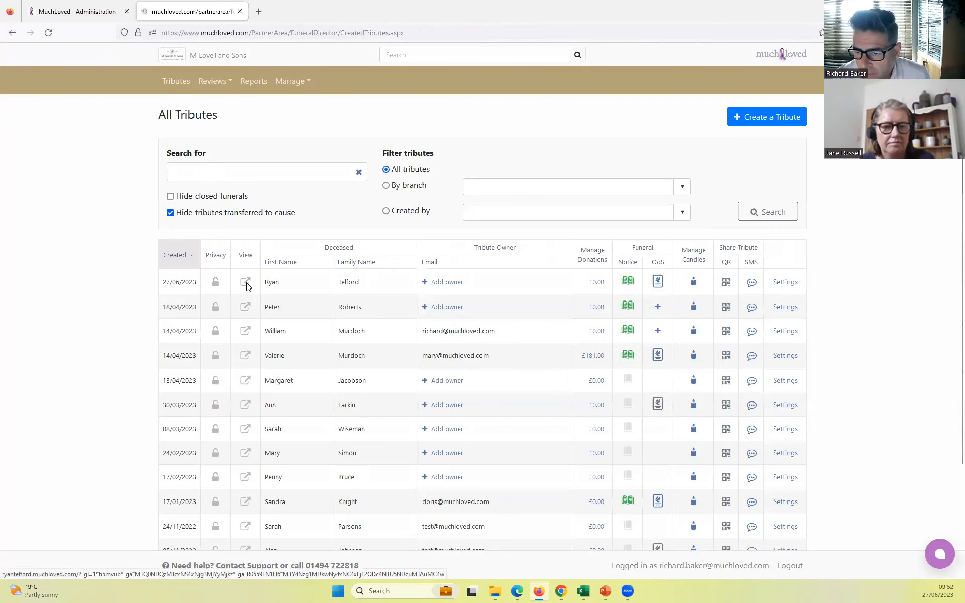
click(246, 283)
click(668, 417)
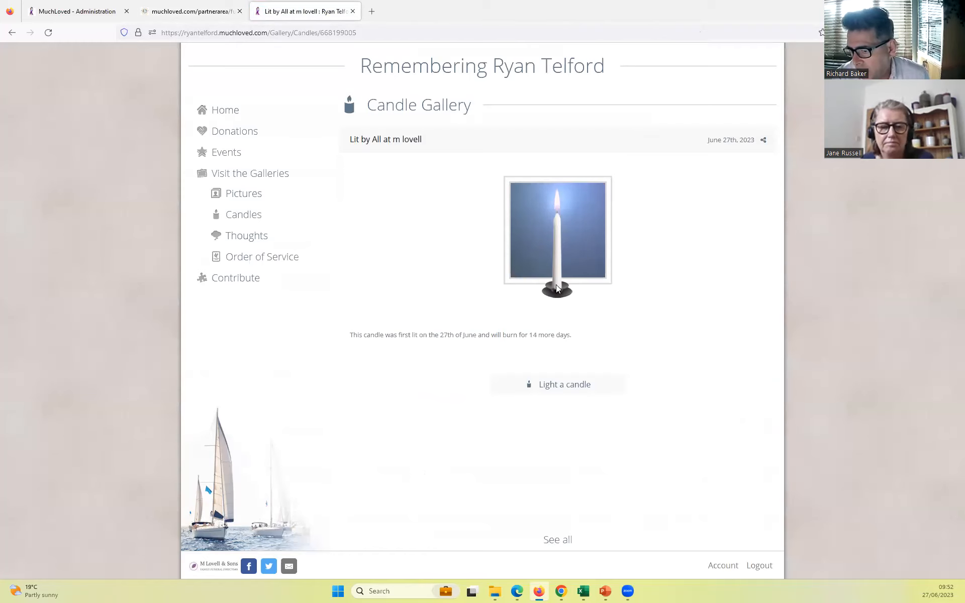
click(225, 110)
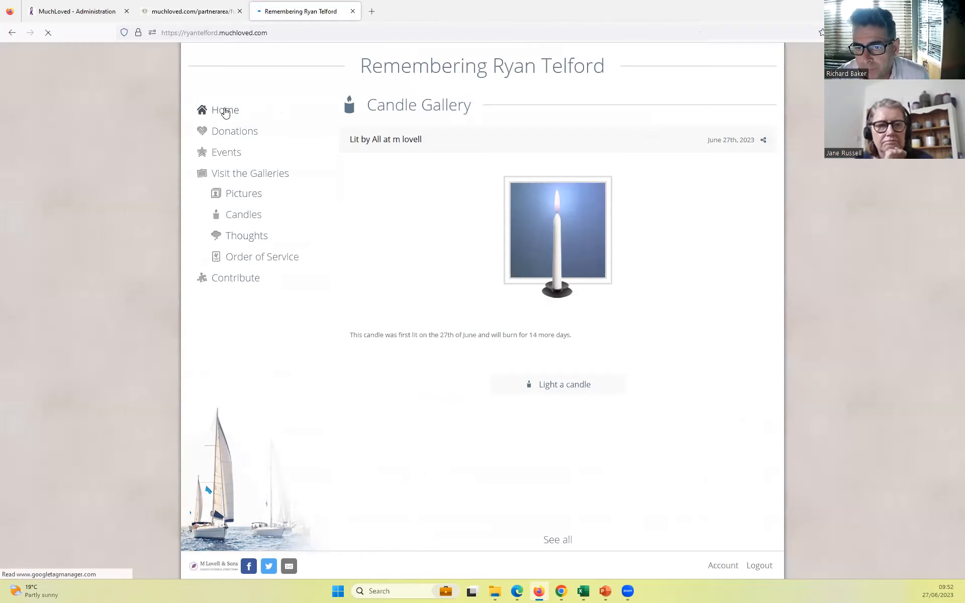
- Review the new tribute's settings page in the partner area, from its title down to the Delete Tribute section, and return to the tributes list
click(181, 12)
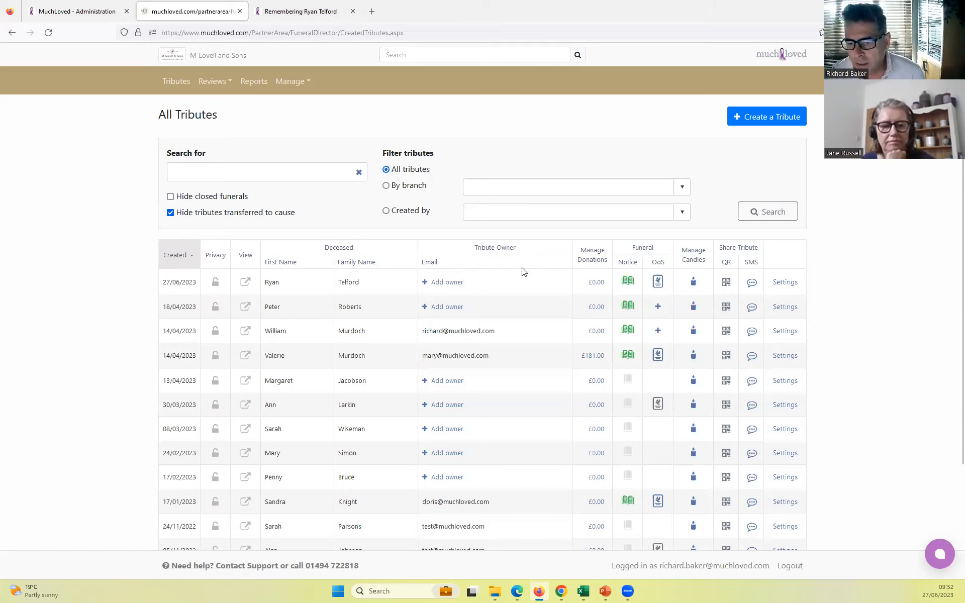
click(784, 283)
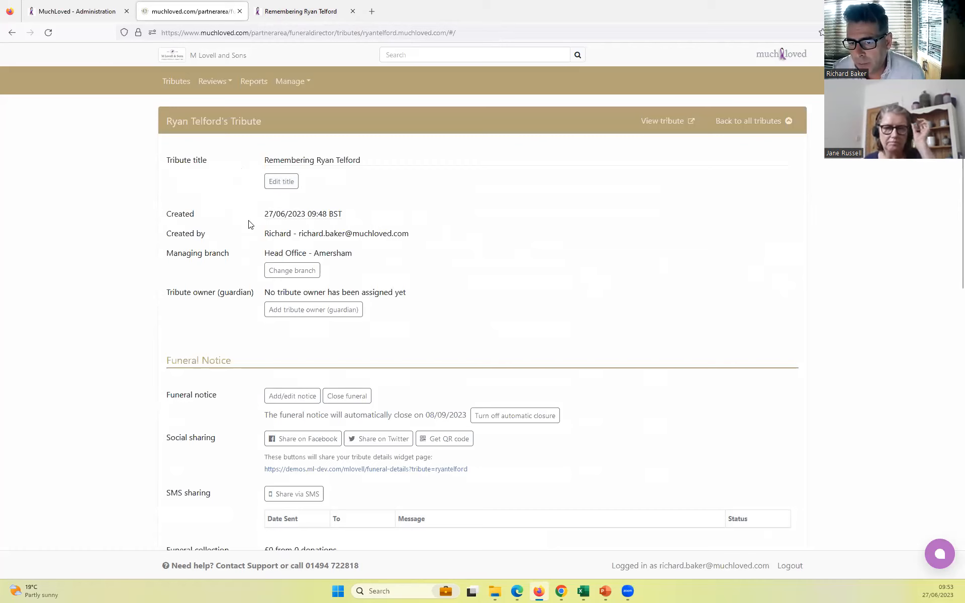
scroll(250, 225, down, 3)
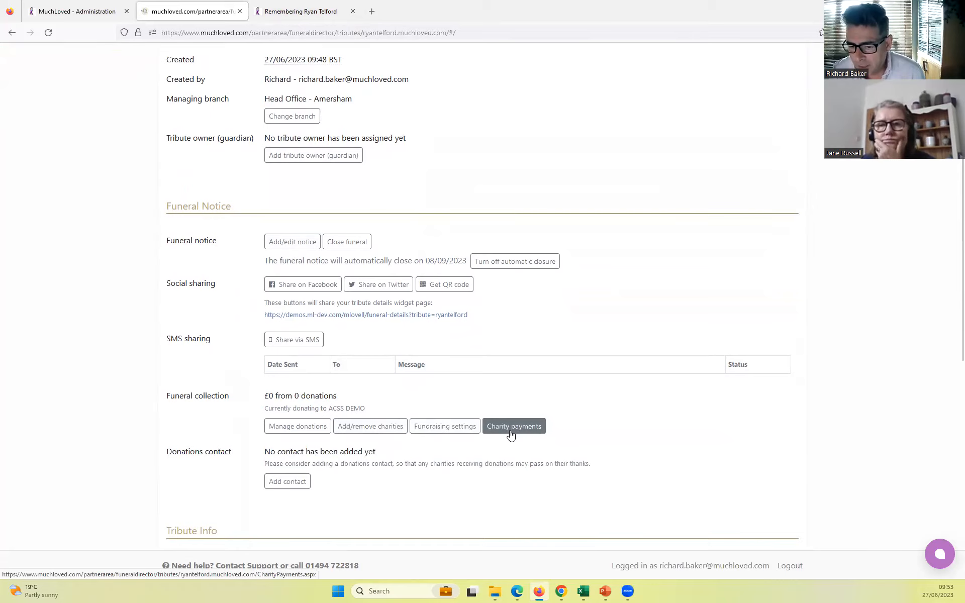
scroll(510, 434, down, 5)
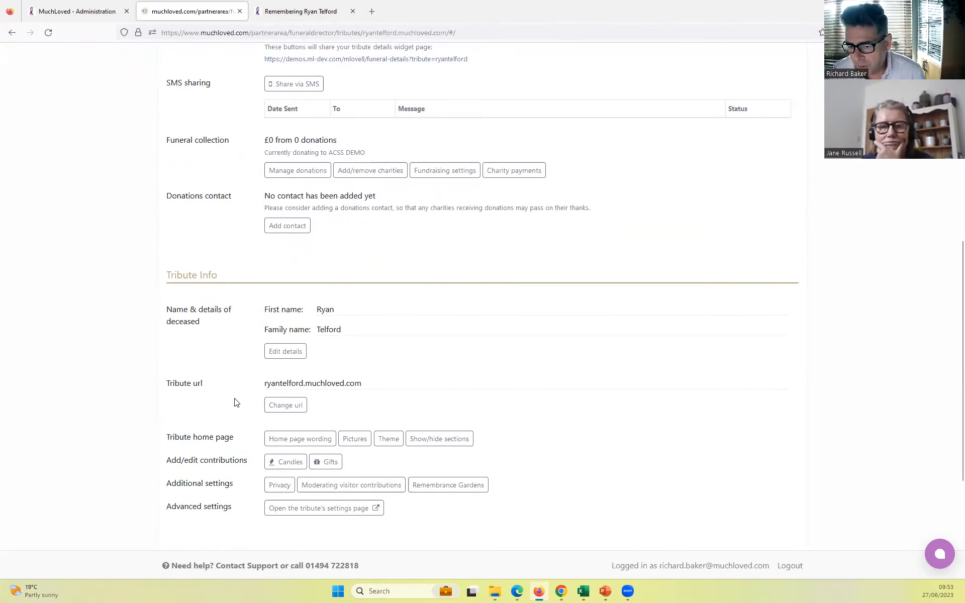
click(351, 438)
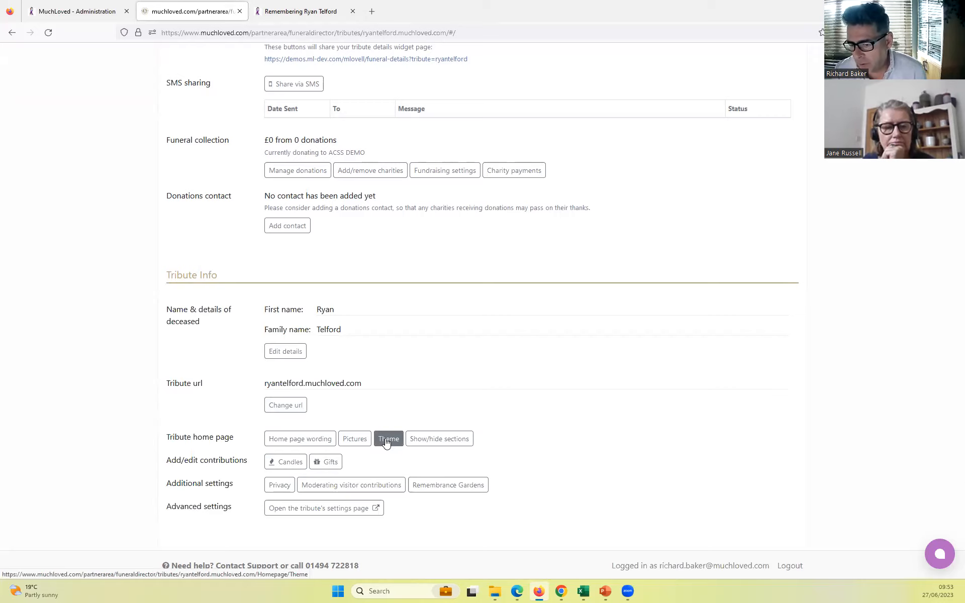
scroll(386, 442, down, 4)
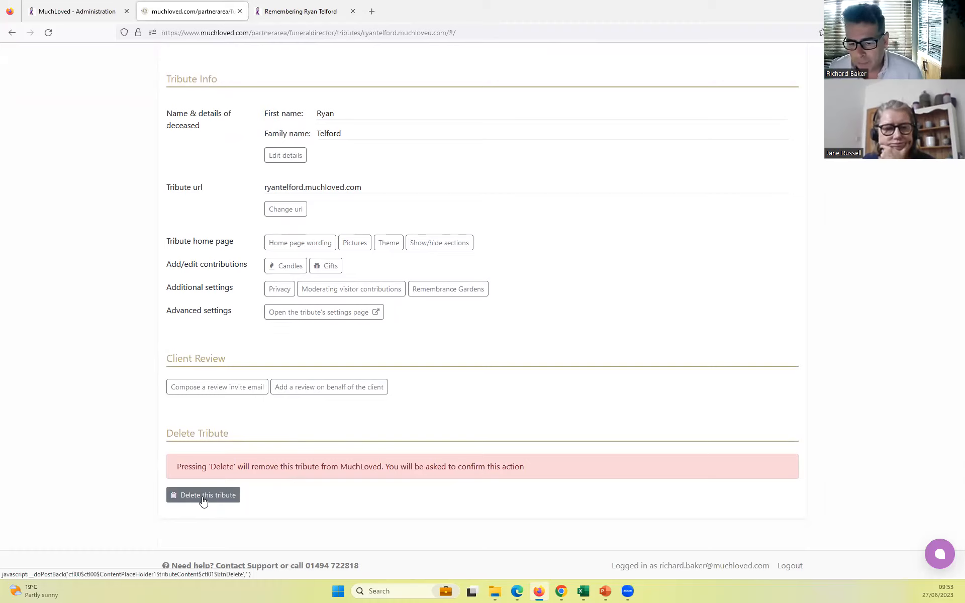
scroll(201, 497, up, 15)
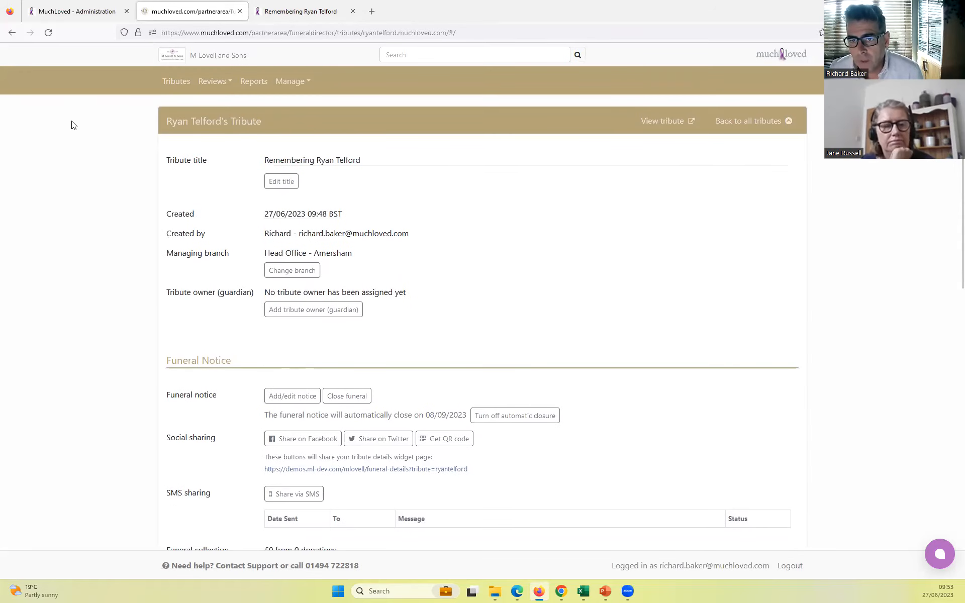
click(173, 83)
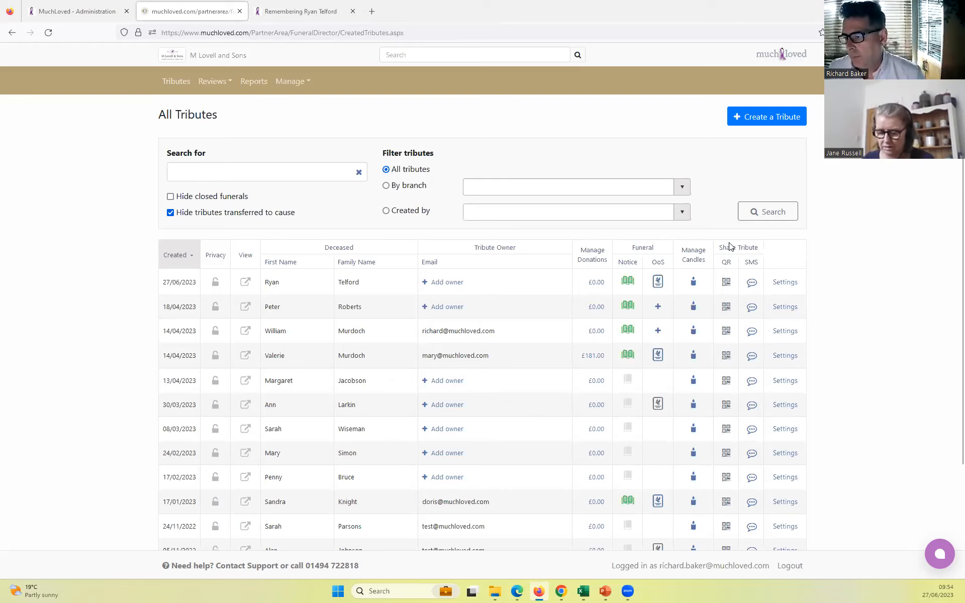
- Look at the new tribute's QR codes again, then revisit its public home page and close it
click(727, 283)
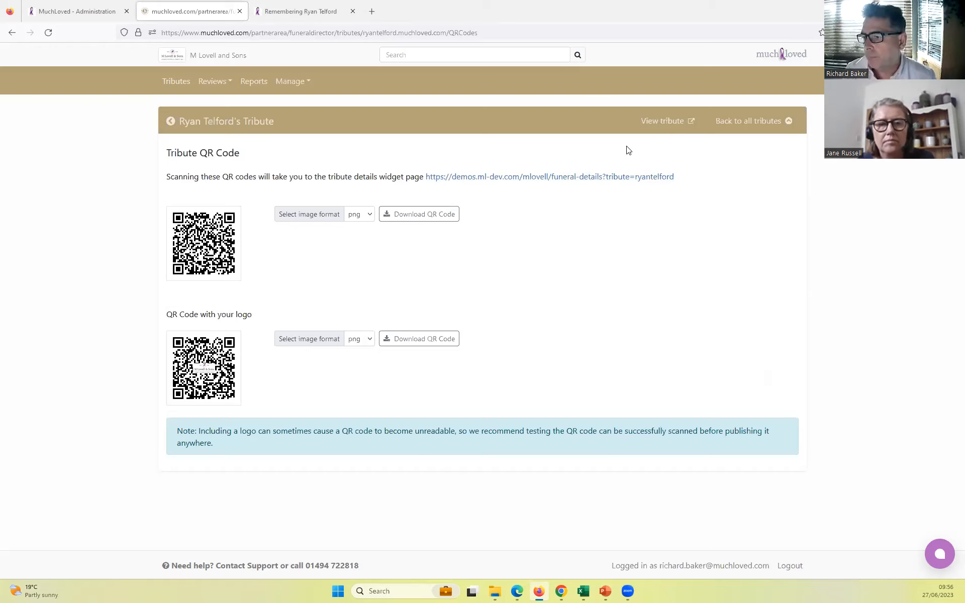
click(179, 83)
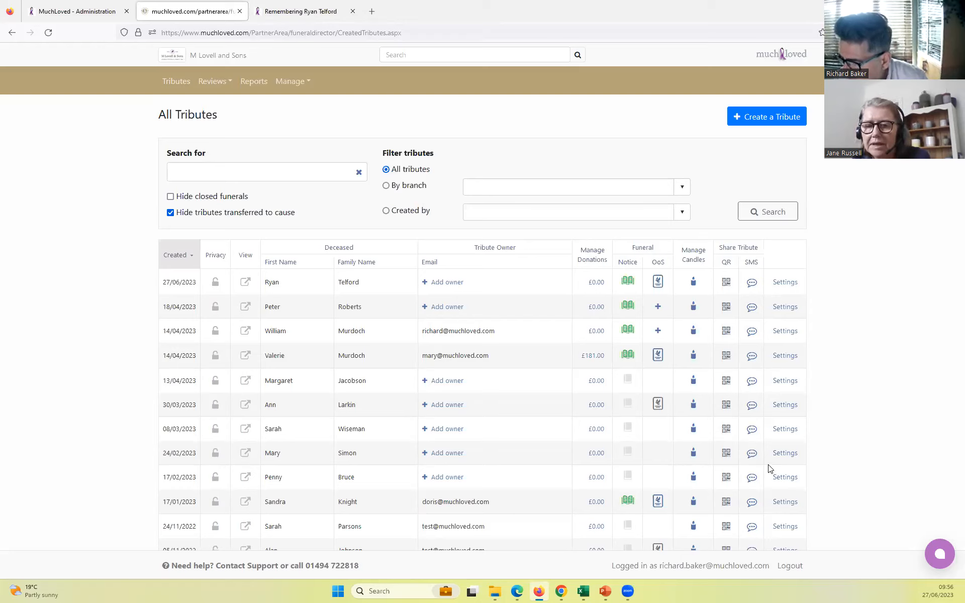
click(302, 12)
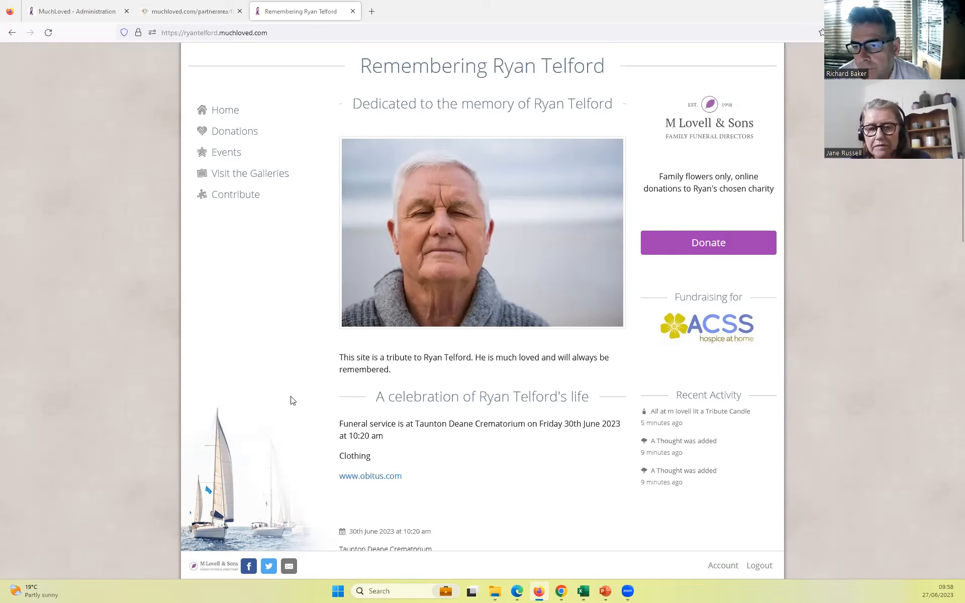
click(352, 12)
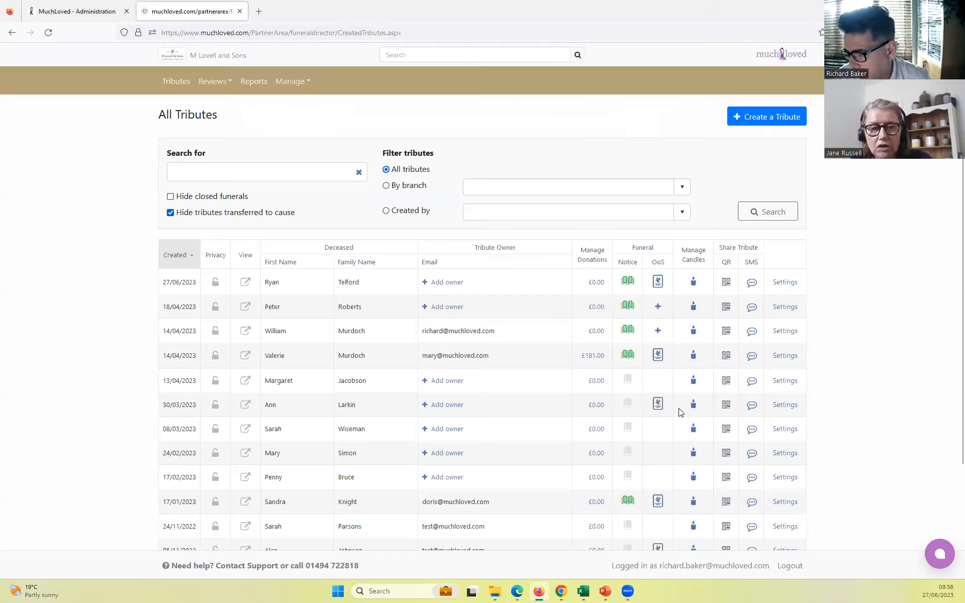